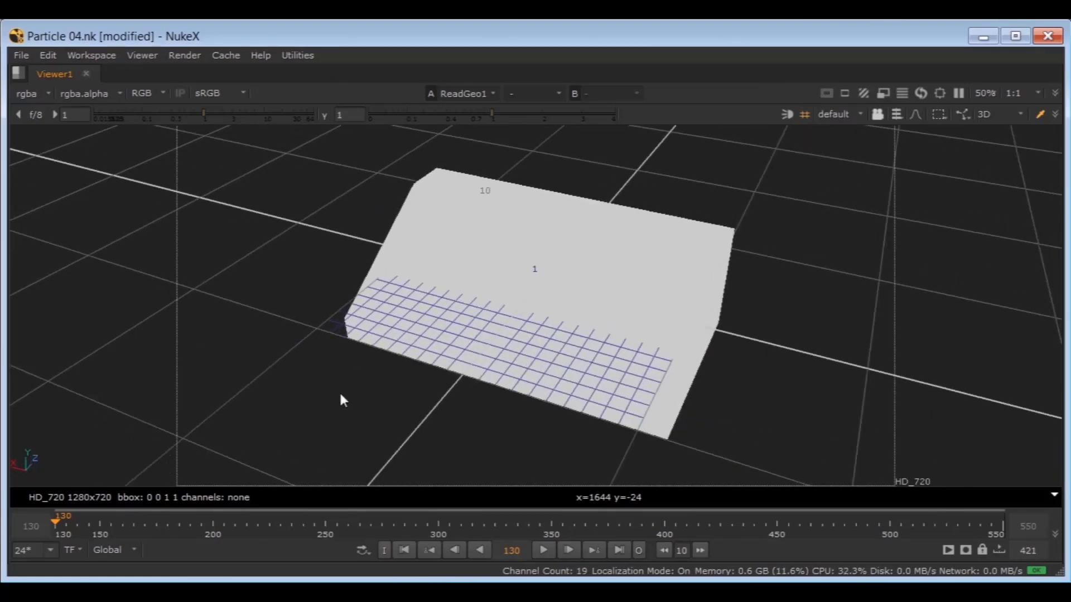
# Select the stadium stand geometry and orbit around it to examine its stepped seating rows.
pyautogui.click(605, 279)
pyautogui.scroll(4, 631, 305)
pyautogui.scroll(-1, 646, 320)
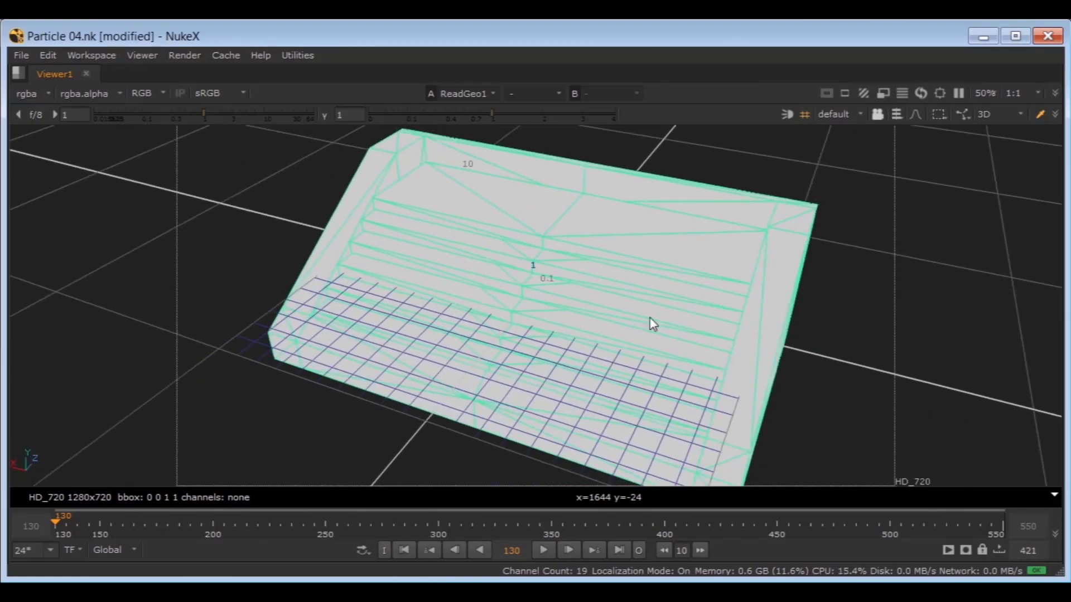
pyautogui.keyDown('ctrl'); pyautogui.moveTo(710, 323); pyautogui.dragTo(948, 275); pyautogui.keyUp('ctrl')
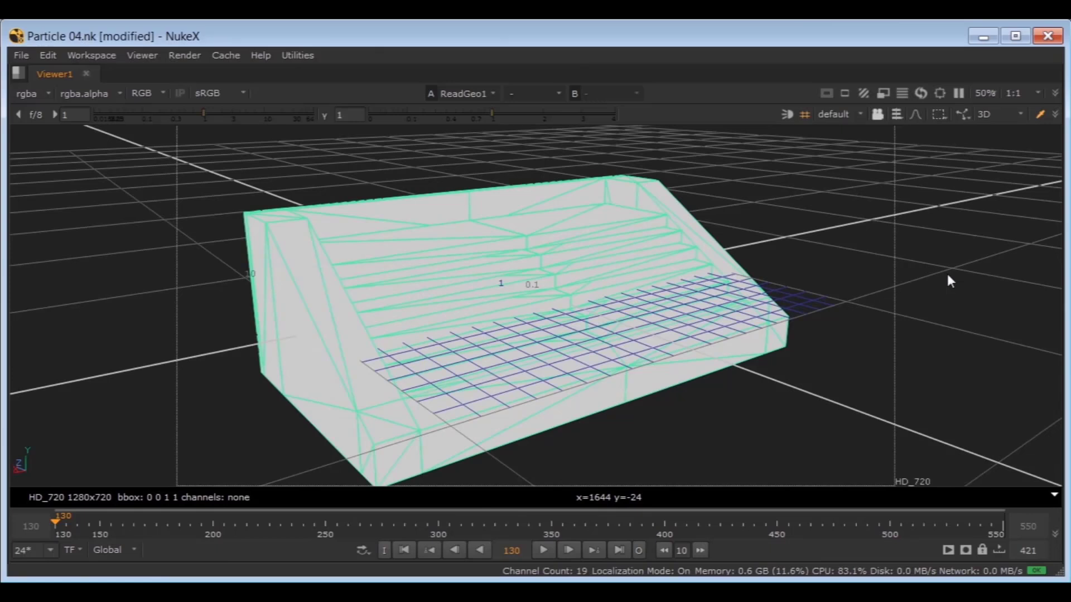
# Paste the audience footage Read node into an empty area of the node graph and view its image.
pyautogui.press('space')
pyautogui.scroll(5, 377, 423)
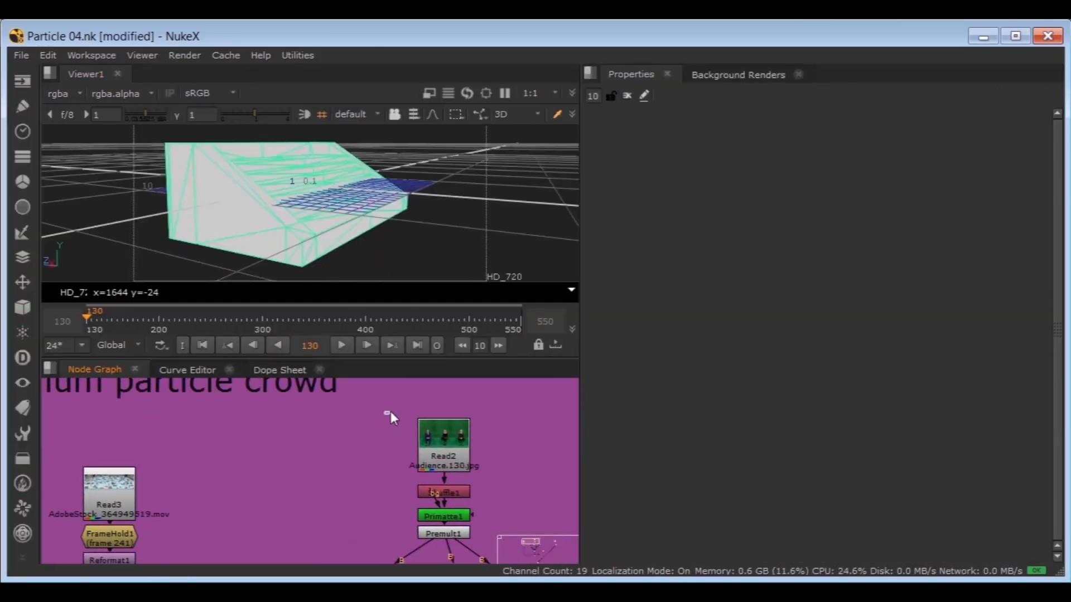
pyautogui.moveTo(388, 405)
pyautogui.mouseDown()
pyautogui.moveTo(519, 470)
pyautogui.moveTo(382, 399)
pyautogui.mouseUp()
pyautogui.scroll(-4, 418, 443)
pyautogui.moveTo(379, 452); pyautogui.dragTo(563, 439, button='middle')
pyautogui.scroll(3, 259, 452)
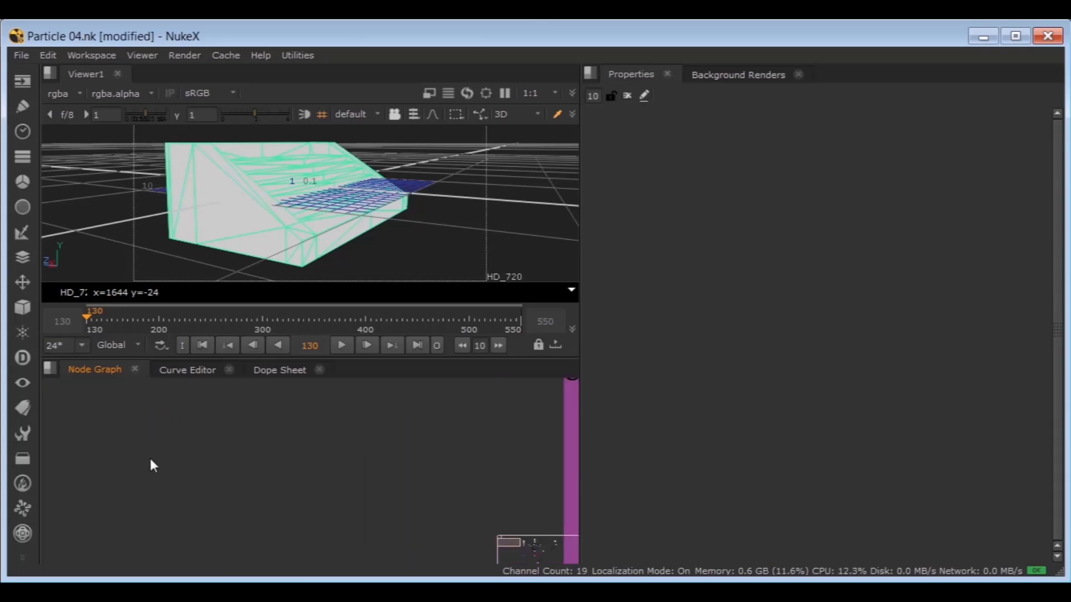
pyautogui.press('space')
pyautogui.hotkey('ctrl', 'v')
pyautogui.press('5')
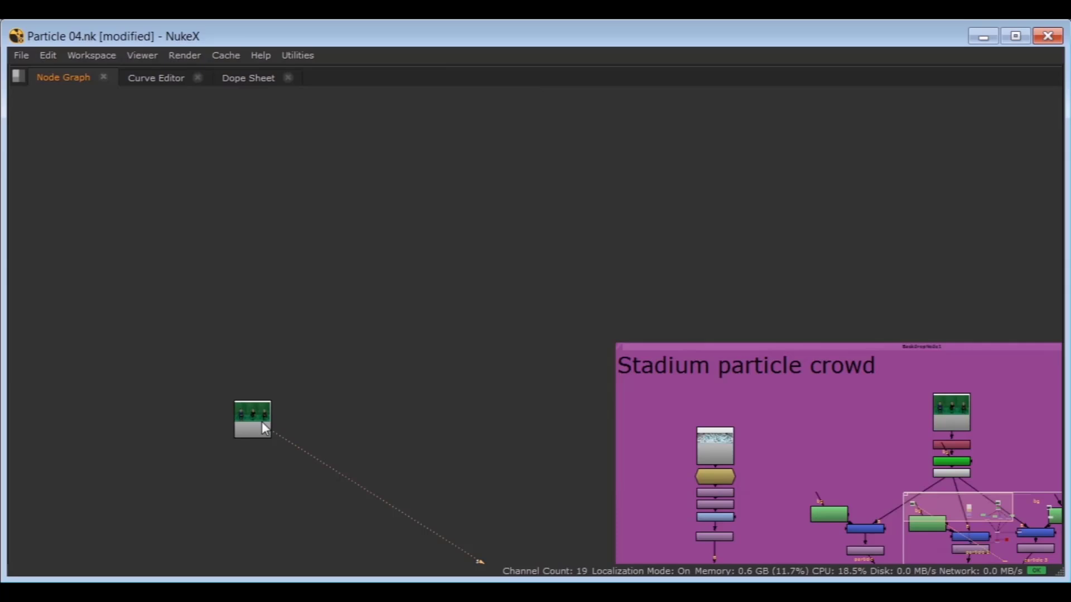
pyautogui.press('space')
pyautogui.press('space')
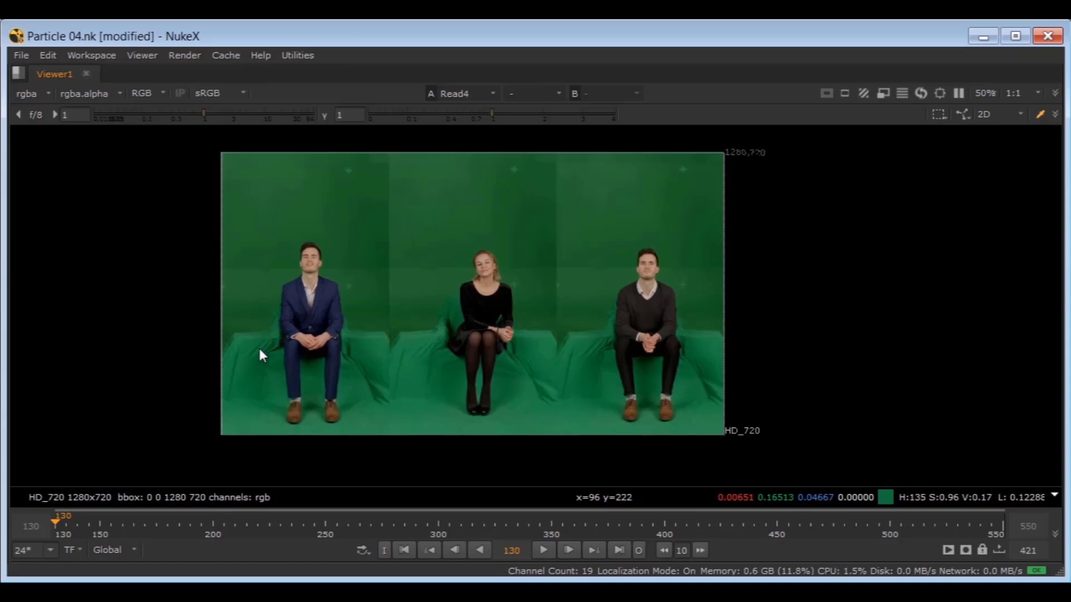
pyautogui.press('space')
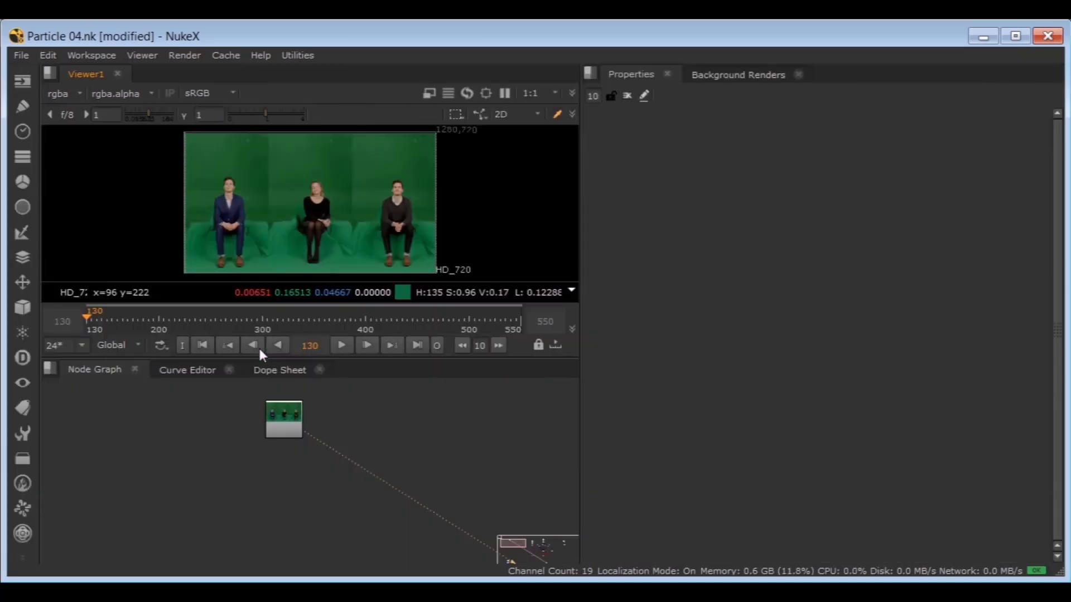
# Add a Primatte keyer below the Audience Read node, with its fg and bg inputs connected to the footage.
pyautogui.scroll(5, 289, 486)
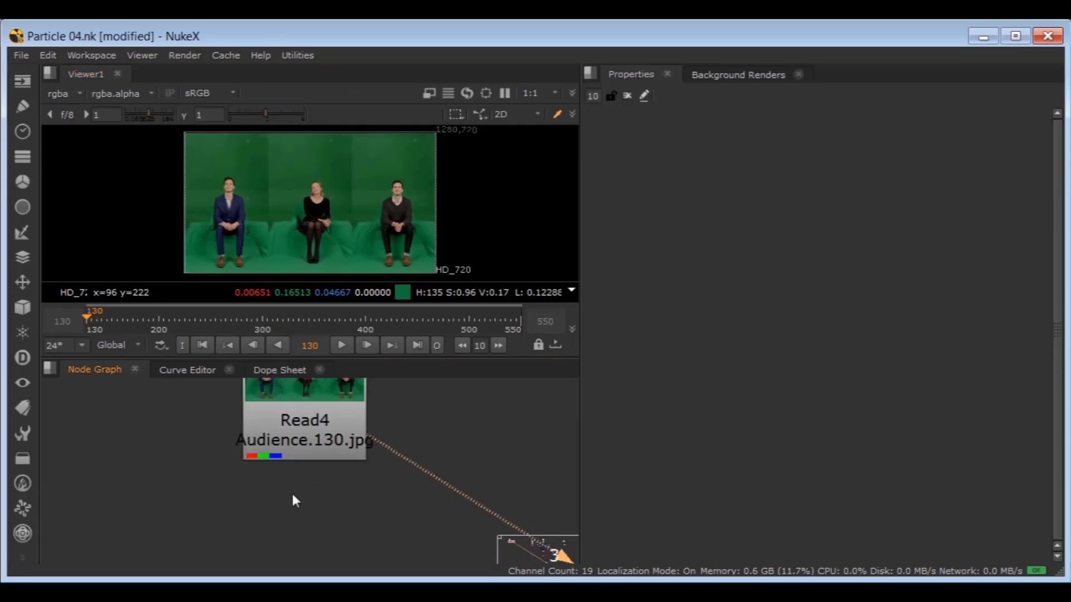
pyautogui.press('Tab')
pyautogui.write('p')
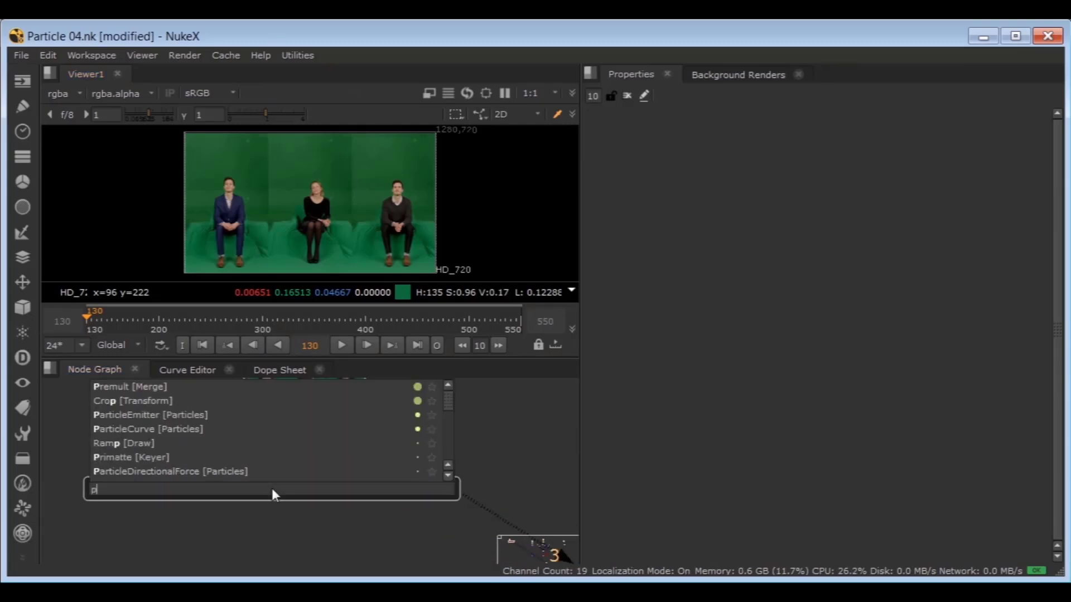
pyautogui.write('rimatte [Keyer')
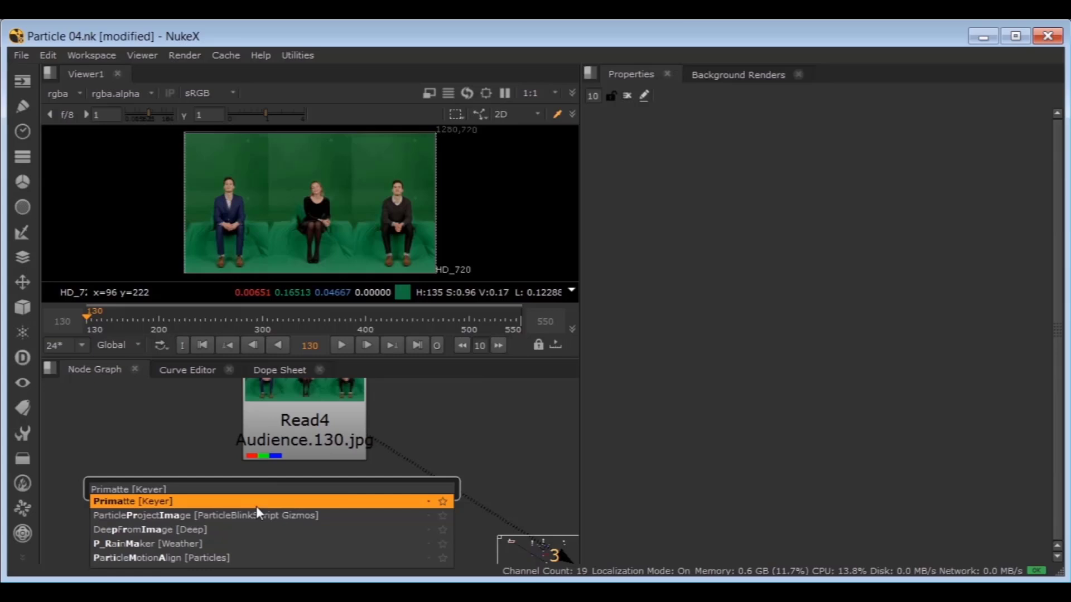
pyautogui.press('Return')
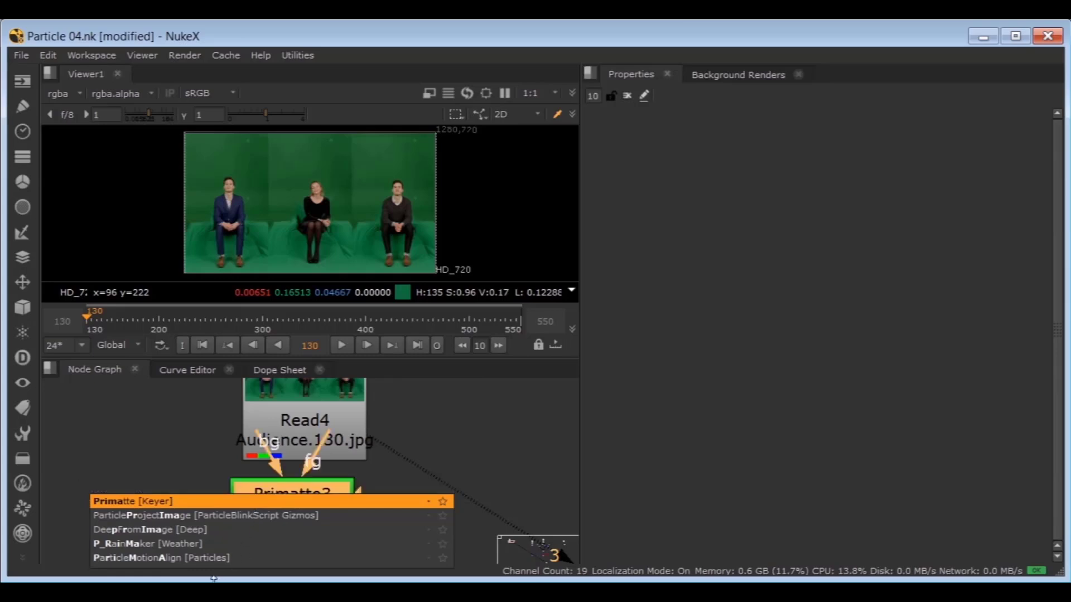
pyautogui.moveTo(346, 496); pyautogui.dragTo(321, 517)
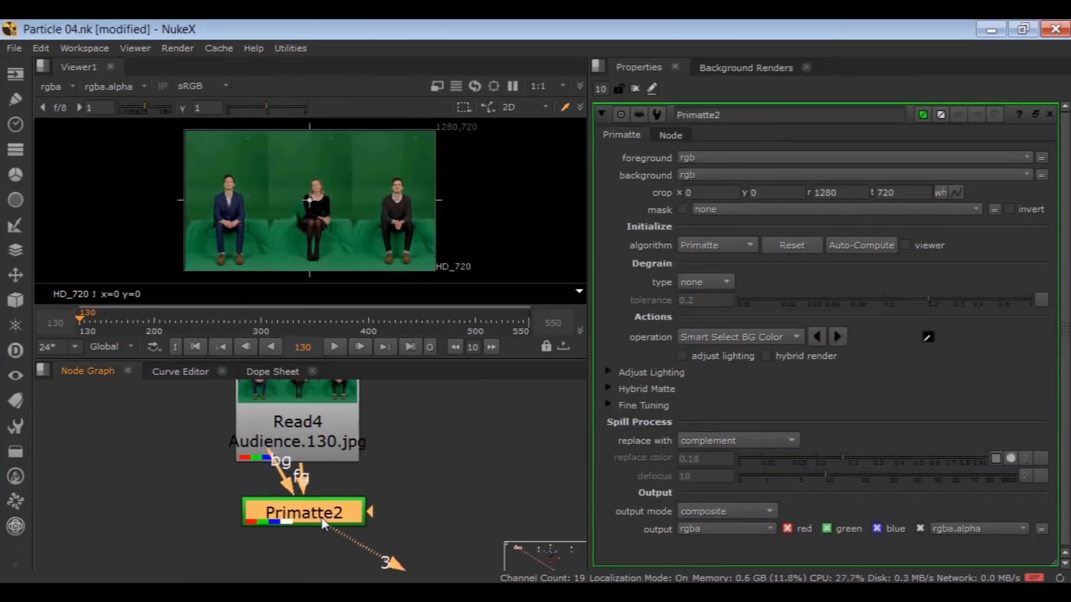
# Auto-compute the Primatte key and inspect the resulting alpha matte enlarged.
pyautogui.click(854, 246)
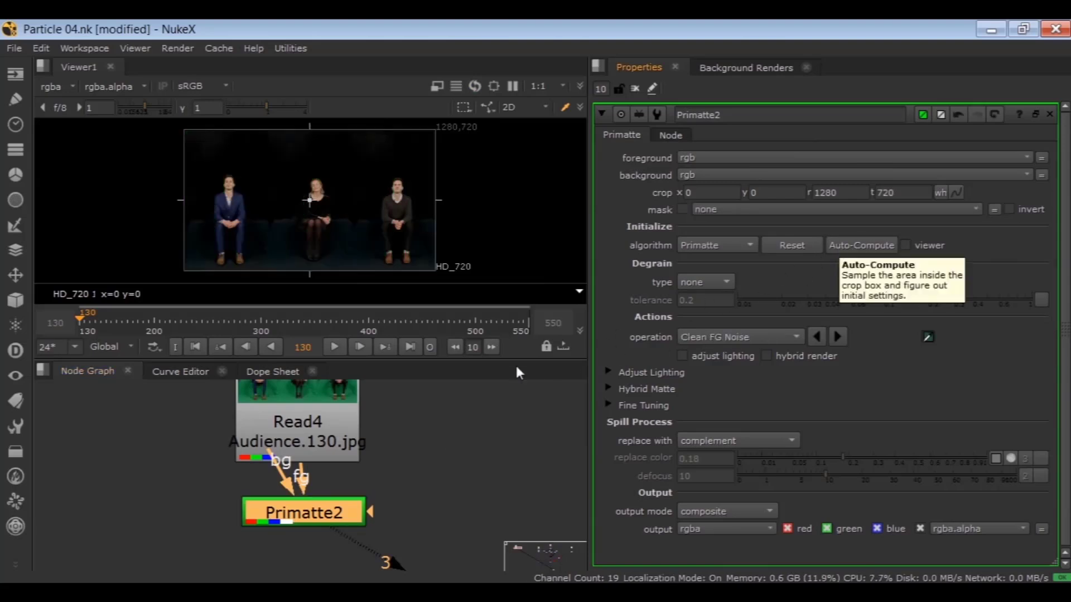
pyautogui.press('a')
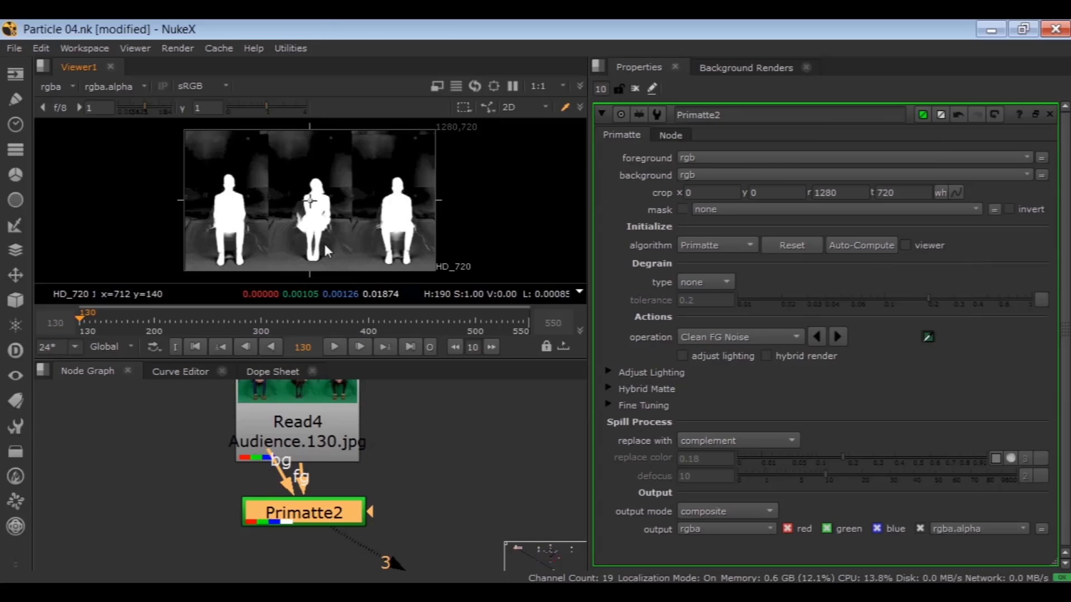
pyautogui.press('space')
pyautogui.moveTo(380, 363); pyautogui.dragTo(339, 360, button='middle')
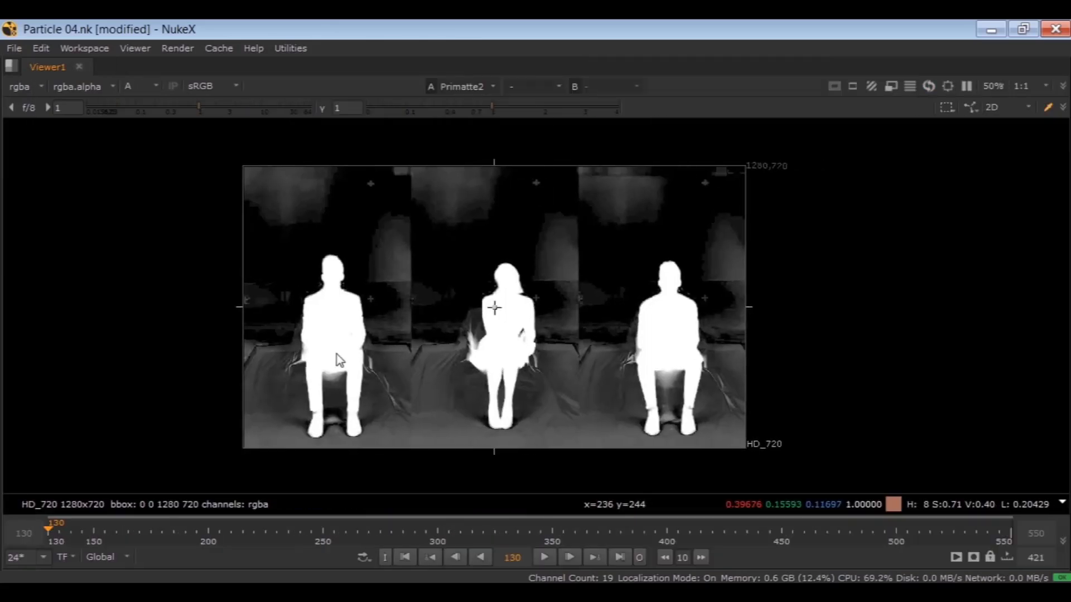
pyautogui.press('space')
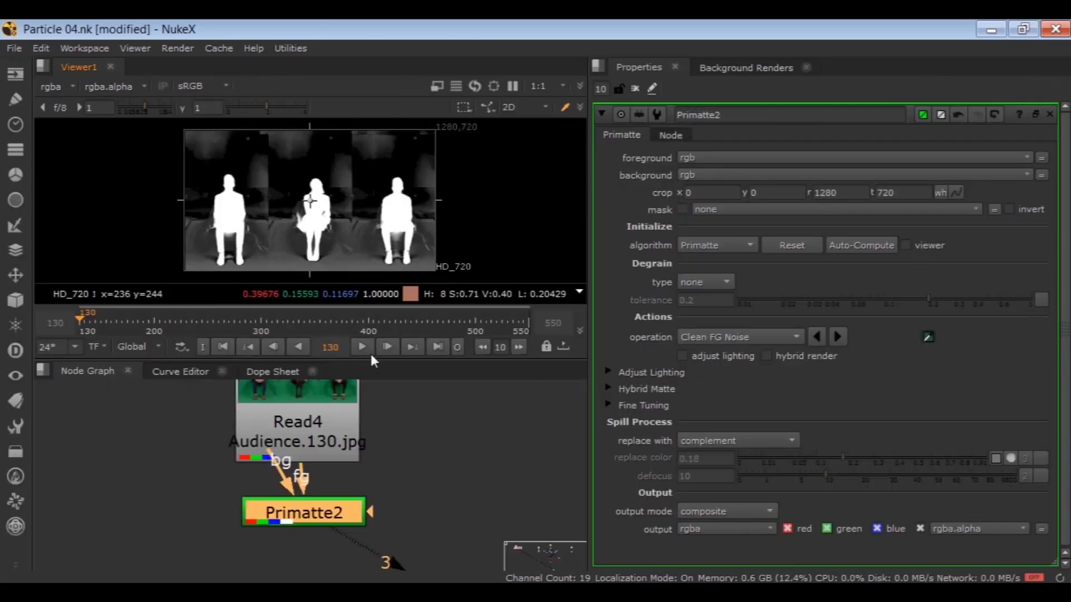
# Set the Primatte operation to Clean BG Noise and sample the grey backdrop beside the woman and around the first man.
pyautogui.click(695, 339)
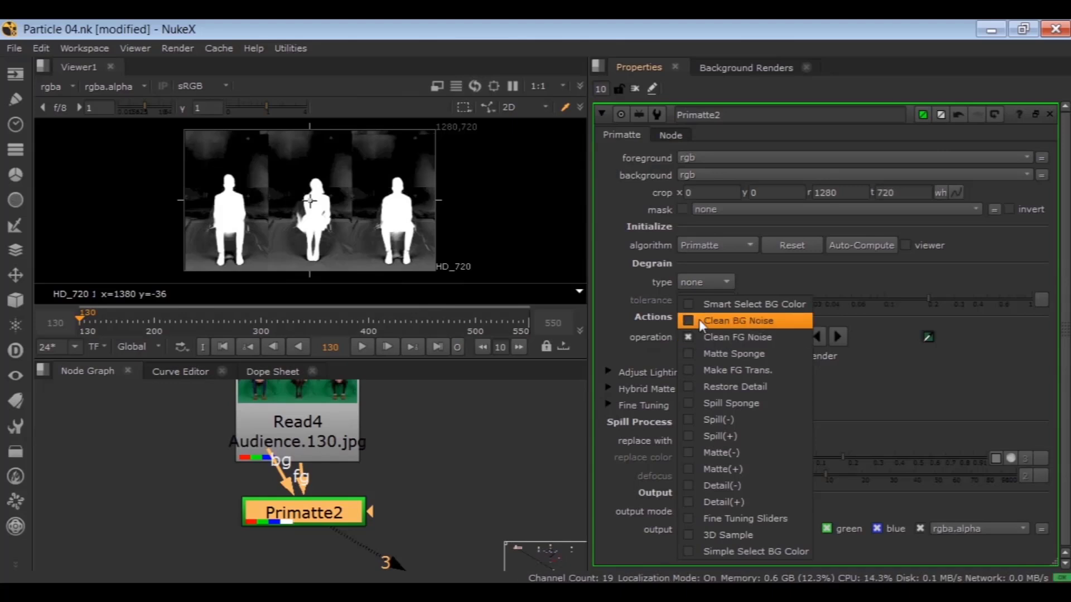
pyautogui.click(699, 319)
pyautogui.press('space')
pyautogui.scroll(3, 437, 343)
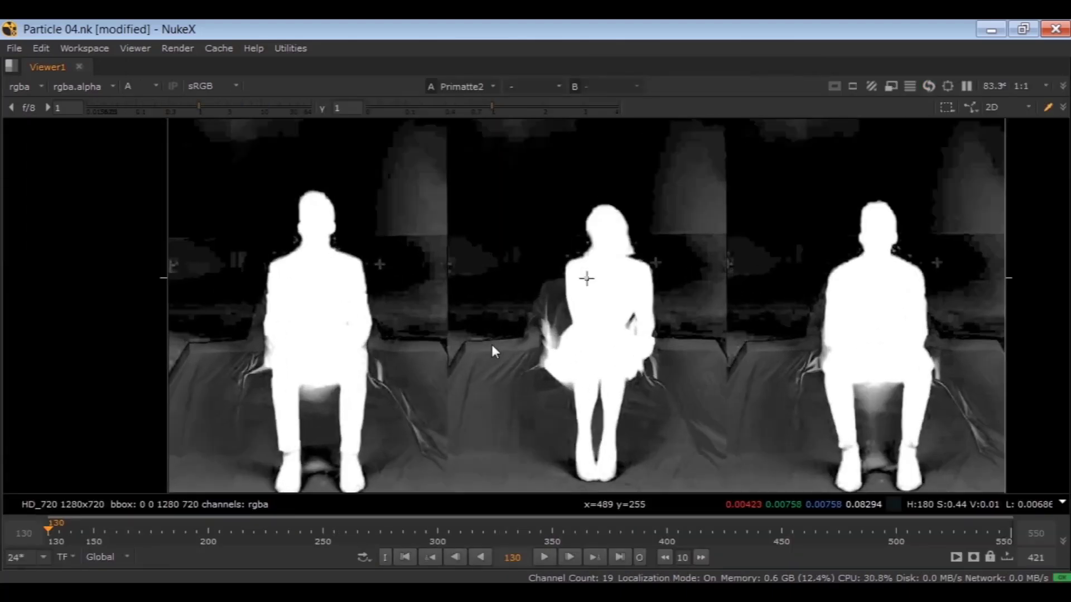
pyautogui.keyDown('ctrl'); pyautogui.keyDown('shift'); pyautogui.moveTo(478, 362); pyautogui.dragTo(520, 403); pyautogui.keyUp('shift'); pyautogui.keyUp('ctrl')
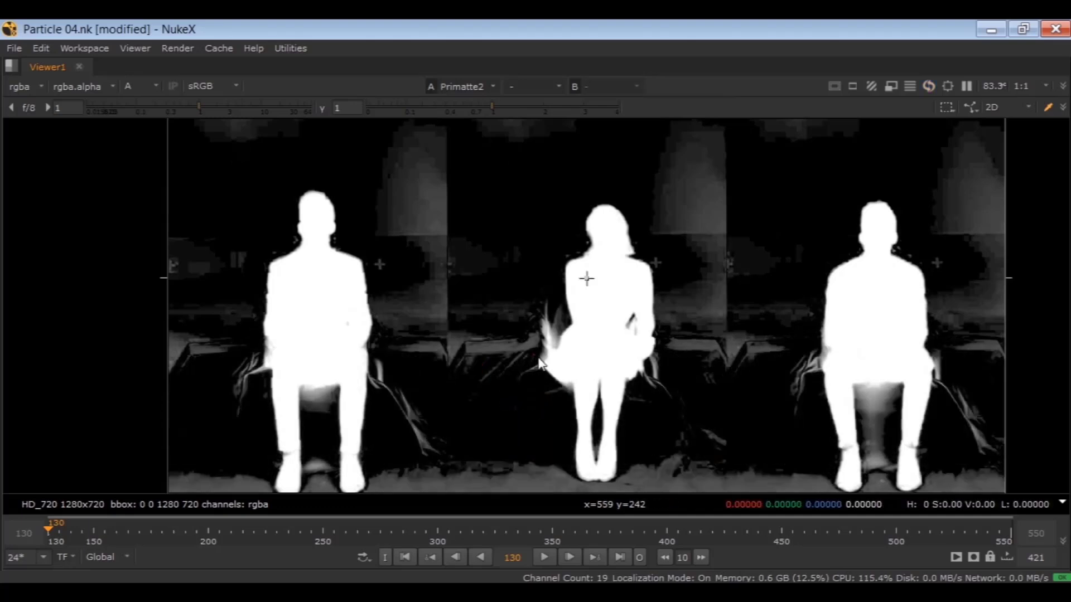
pyautogui.keyDown('ctrl'); pyautogui.keyDown('shift'); pyautogui.moveTo(534, 356); pyautogui.dragTo(545, 367); pyautogui.keyUp('shift'); pyautogui.keyUp('ctrl')
pyautogui.keyDown('ctrl'); pyautogui.keyDown('shift'); pyautogui.moveTo(416, 179); pyautogui.dragTo(435, 204); pyautogui.keyUp('shift'); pyautogui.keyUp('ctrl')
pyautogui.keyDown('ctrl'); pyautogui.keyDown('shift'); pyautogui.moveTo(436, 425); pyautogui.dragTo(420, 443); pyautogui.keyUp('shift'); pyautogui.keyUp('ctrl')
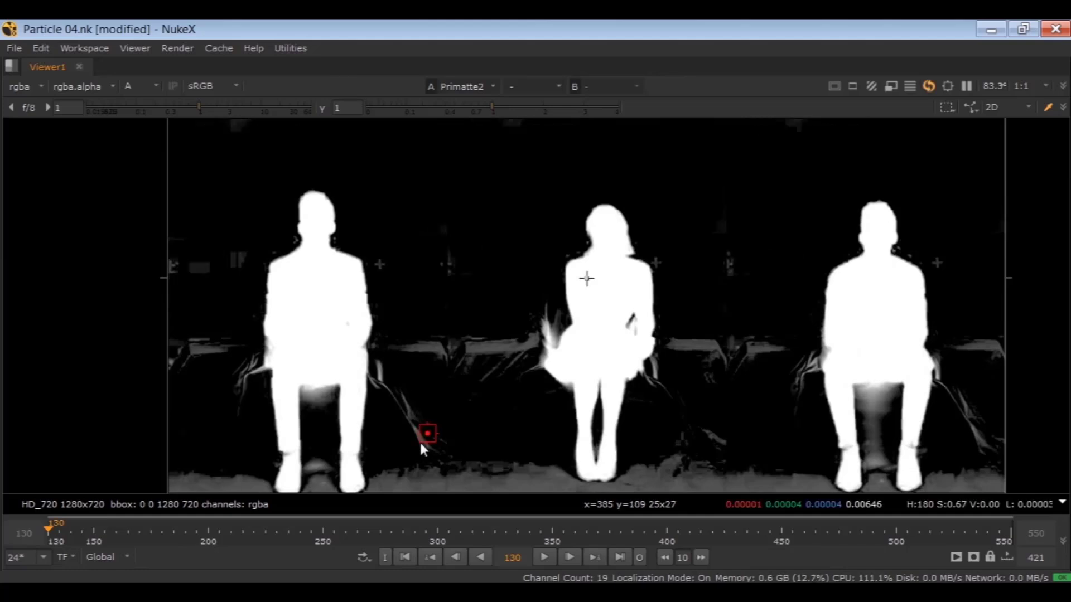
# Clean the matte noise along the floor and around the cloth folds beside the first man.
pyautogui.moveTo(417, 430); pyautogui.dragTo(393, 335, button='middle')
pyautogui.keyDown('ctrl'); pyautogui.keyDown('shift'); pyautogui.moveTo(437, 371); pyautogui.dragTo(460, 399); pyautogui.keyUp('shift'); pyautogui.keyUp('ctrl')
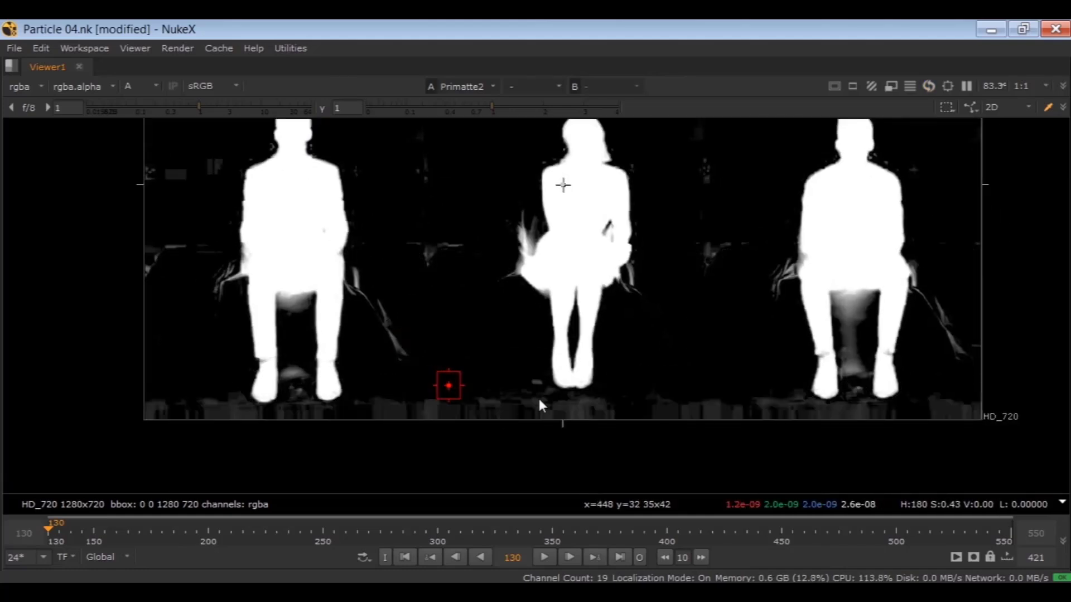
pyautogui.keyDown('ctrl'); pyautogui.keyDown('shift'); pyautogui.moveTo(538, 398); pyautogui.dragTo(553, 403); pyautogui.keyUp('shift'); pyautogui.keyUp('ctrl')
pyautogui.keyDown('ctrl'); pyautogui.keyDown('shift'); pyautogui.moveTo(415, 331); pyautogui.dragTo(389, 351); pyautogui.keyUp('shift'); pyautogui.keyUp('ctrl')
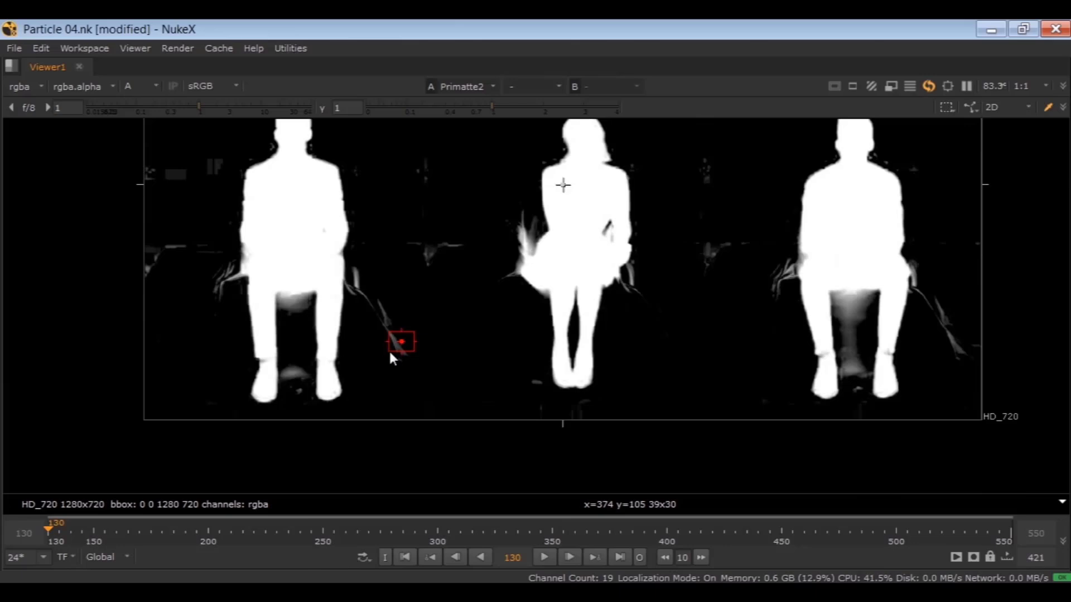
pyautogui.moveTo(158, 234)
pyautogui.keyDown('ctrl'); pyautogui.keyDown('shift'); pyautogui.mouseDown()
pyautogui.moveTo(183, 259)
pyautogui.moveTo(240, 282)
pyautogui.mouseUp(); pyautogui.keyUp('shift'); pyautogui.keyUp('ctrl')
pyautogui.hotkey('ctrl', 'z')
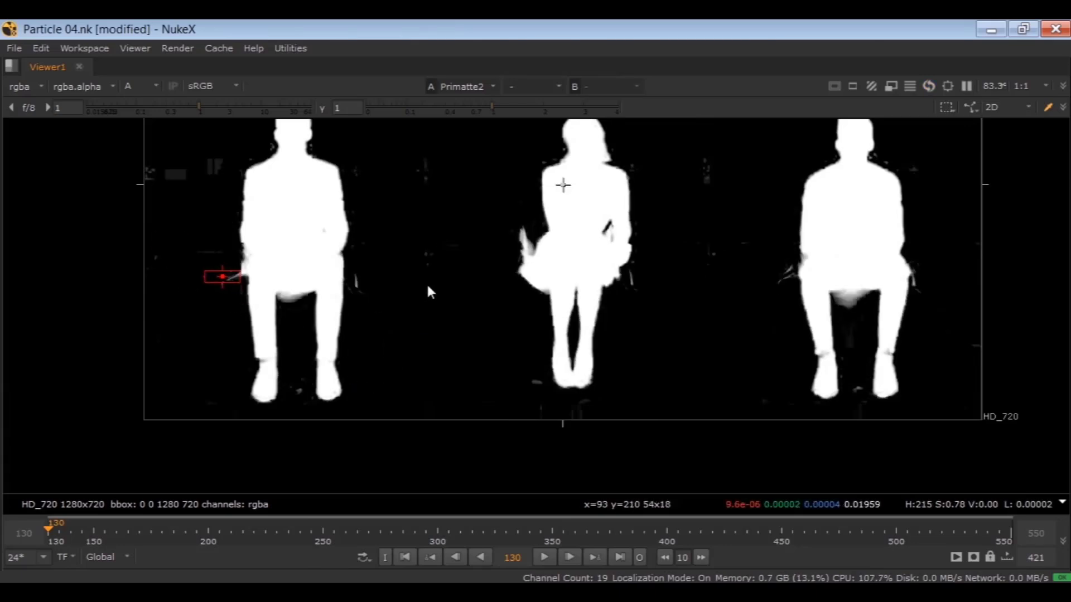
# Clean the matte noise along the upper edge of the backdrop and clear the sample box.
pyautogui.moveTo(478, 256); pyautogui.dragTo(385, 456, button='middle')
pyautogui.keyDown('ctrl'); pyautogui.keyDown('shift'); pyautogui.moveTo(660, 161); pyautogui.dragTo(677, 177); pyautogui.keyUp('shift'); pyautogui.keyUp('ctrl')
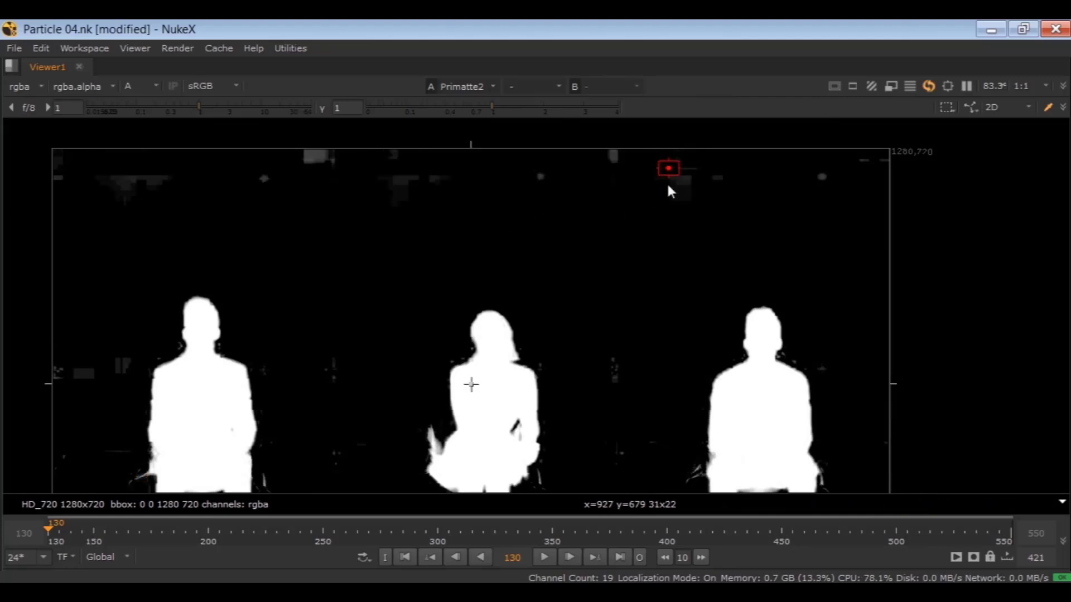
pyautogui.keyDown('ctrl'); pyautogui.keyDown('shift'); pyautogui.moveTo(332, 199); pyautogui.dragTo(299, 155); pyautogui.keyUp('shift'); pyautogui.keyUp('ctrl')
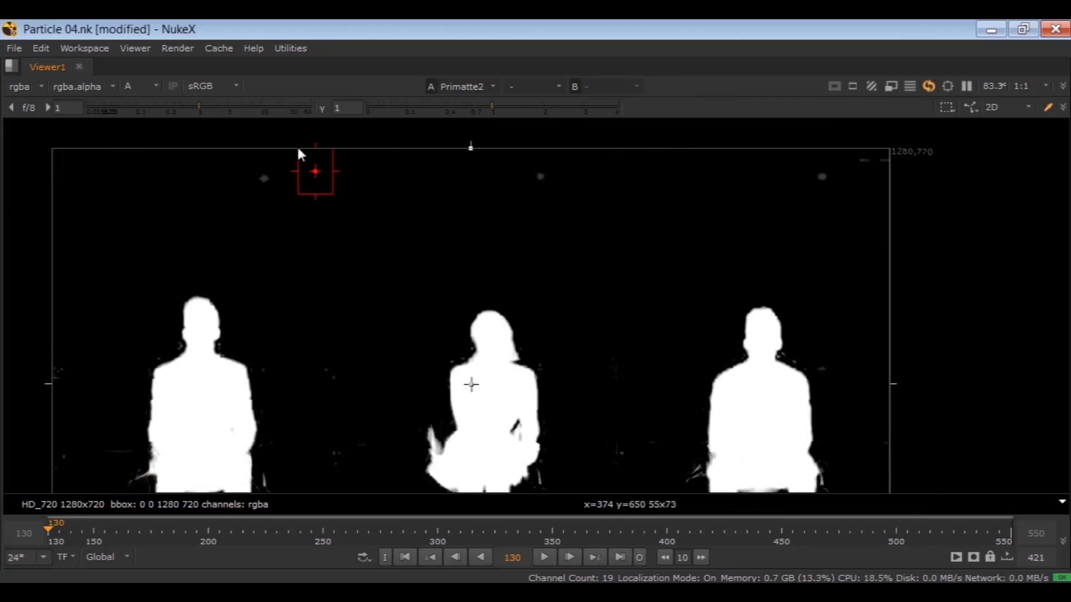
pyautogui.scroll(-3, 433, 270)
pyautogui.scroll(1, 442, 270)
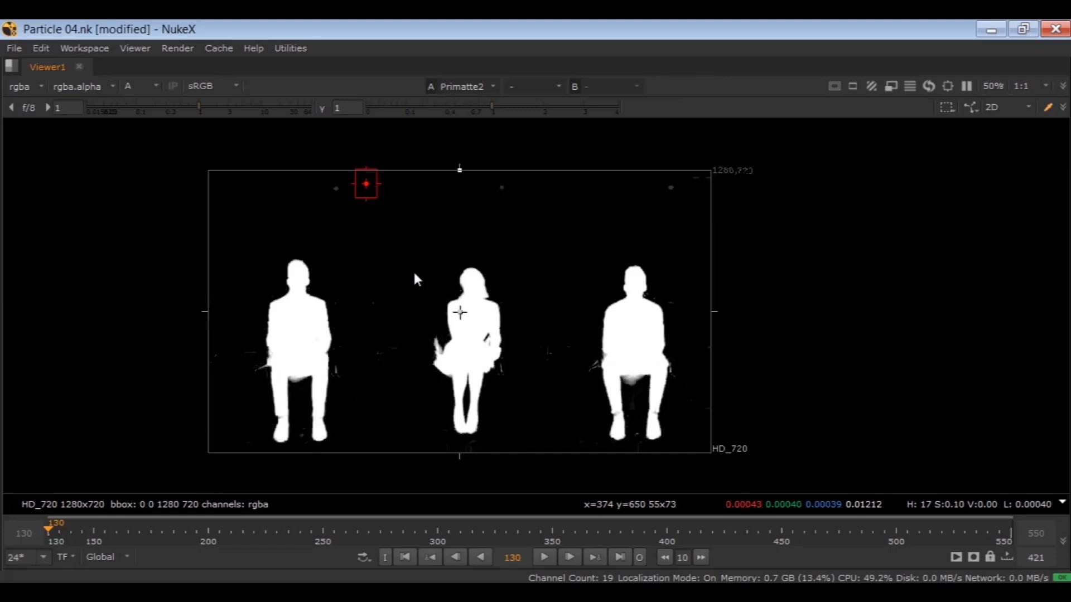
pyautogui.keyDown('ctrl'); pyautogui.rightClick(406, 242); pyautogui.keyUp('ctrl')
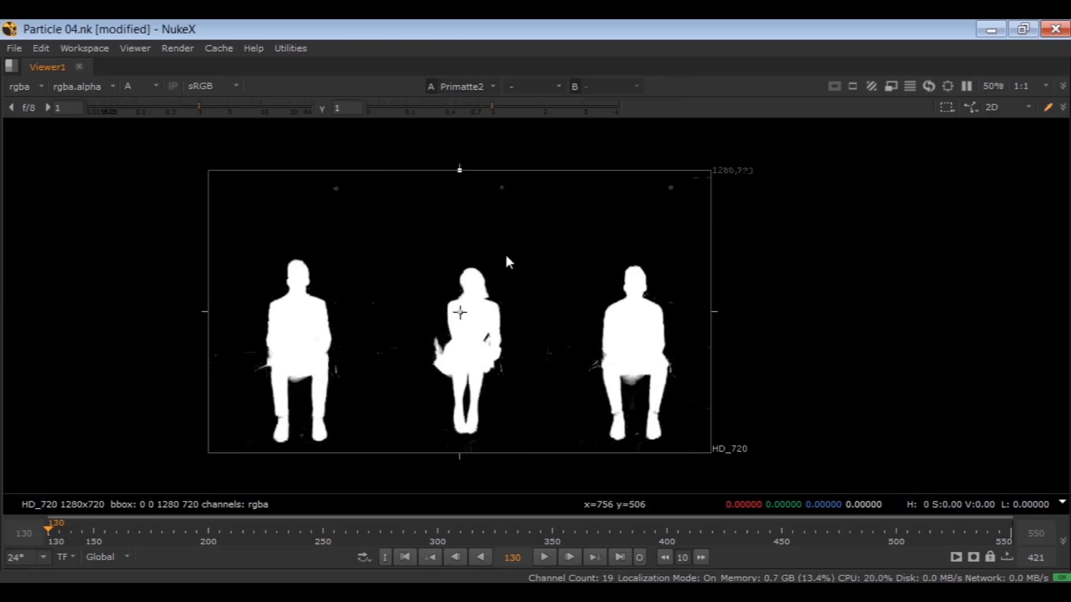
# Compare the cleaned alpha matte with the keyed colour image of the three seated people.
pyautogui.press('a')
pyautogui.press('a')
pyautogui.press('a')
pyautogui.press('a')
pyautogui.press('a')
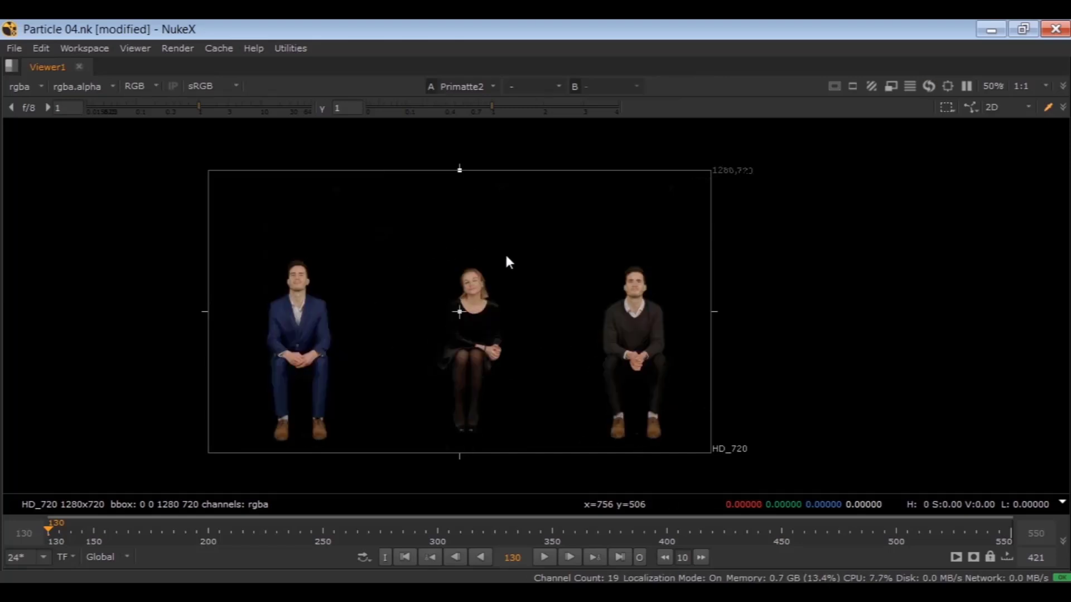
pyautogui.press('space')
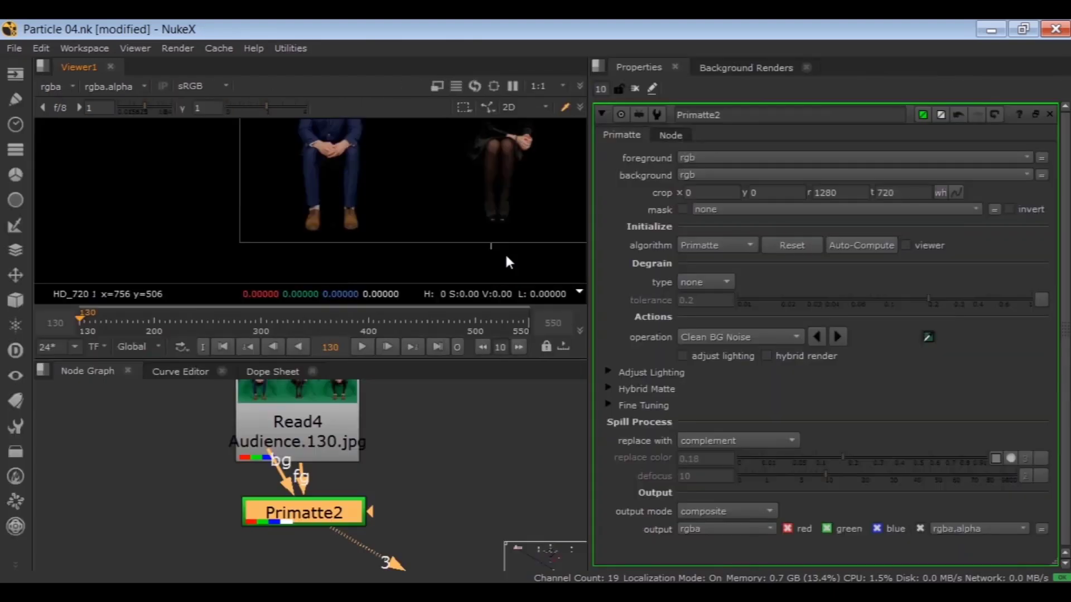
# Add a separate Roto node and draw a full-height rectangle around the man in the blue suit.
pyautogui.click(393, 466)
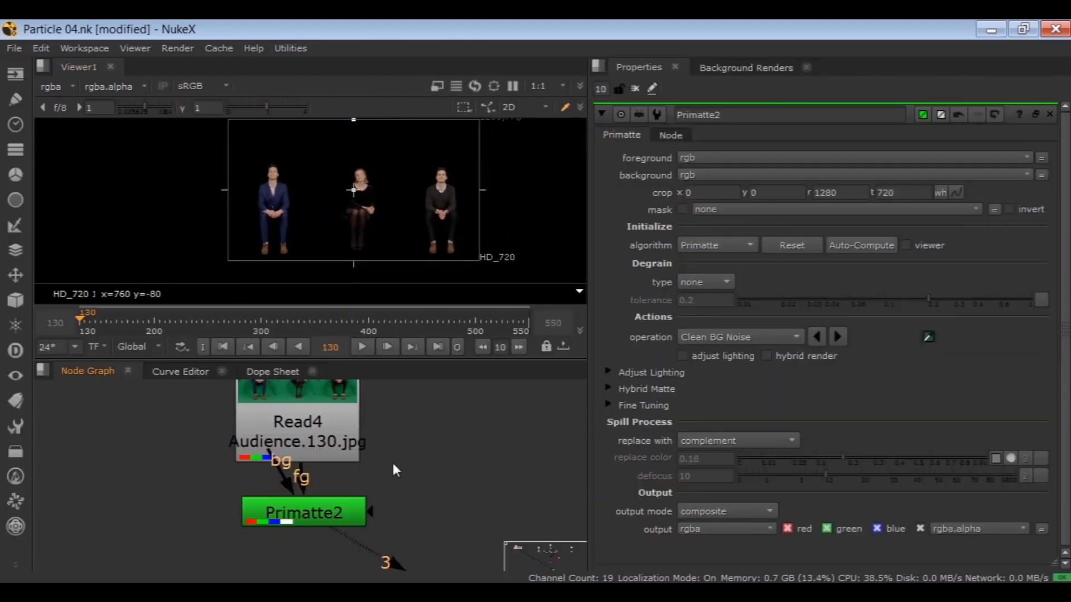
pyautogui.scroll(-3, 393, 463)
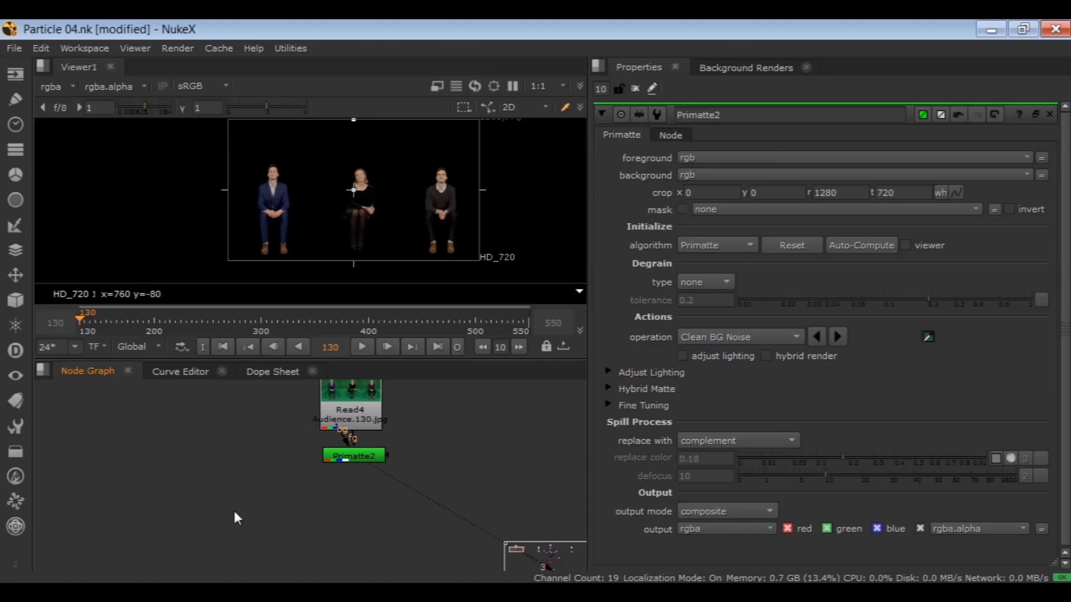
pyautogui.press('o')
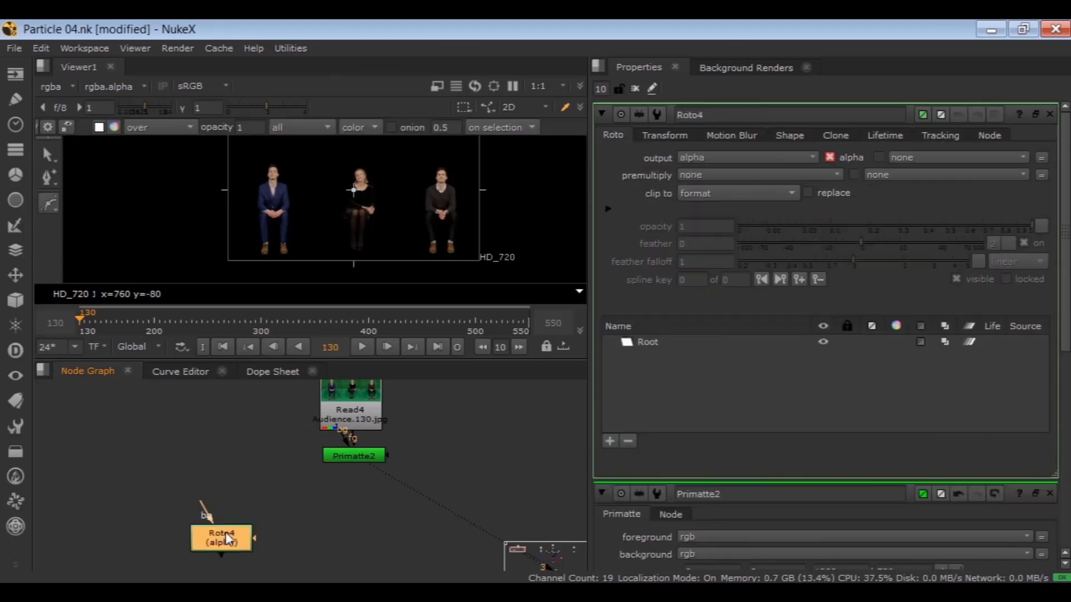
pyautogui.press('space')
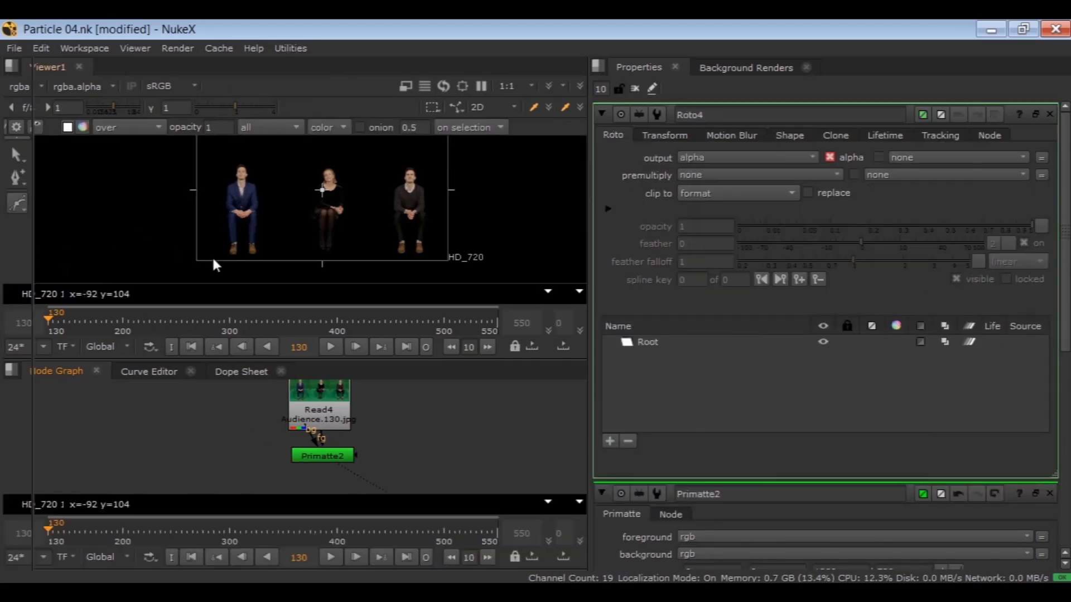
pyautogui.click(17, 205)
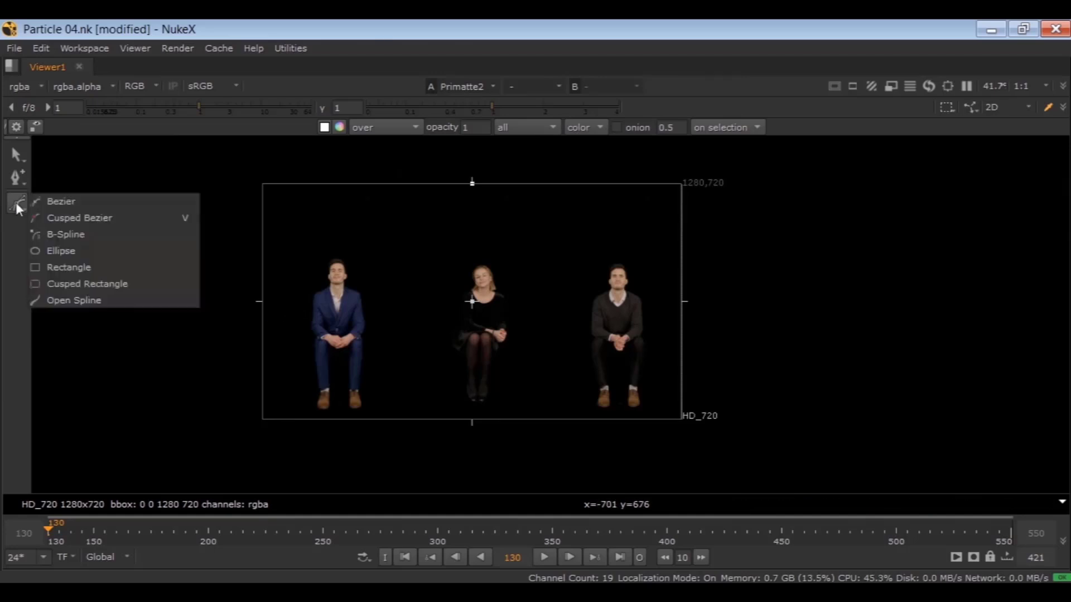
pyautogui.click(68, 267)
pyautogui.moveTo(229, 169)
pyautogui.mouseDown()
pyautogui.moveTo(380, 433)
pyautogui.moveTo(402, 432)
pyautogui.mouseUp()
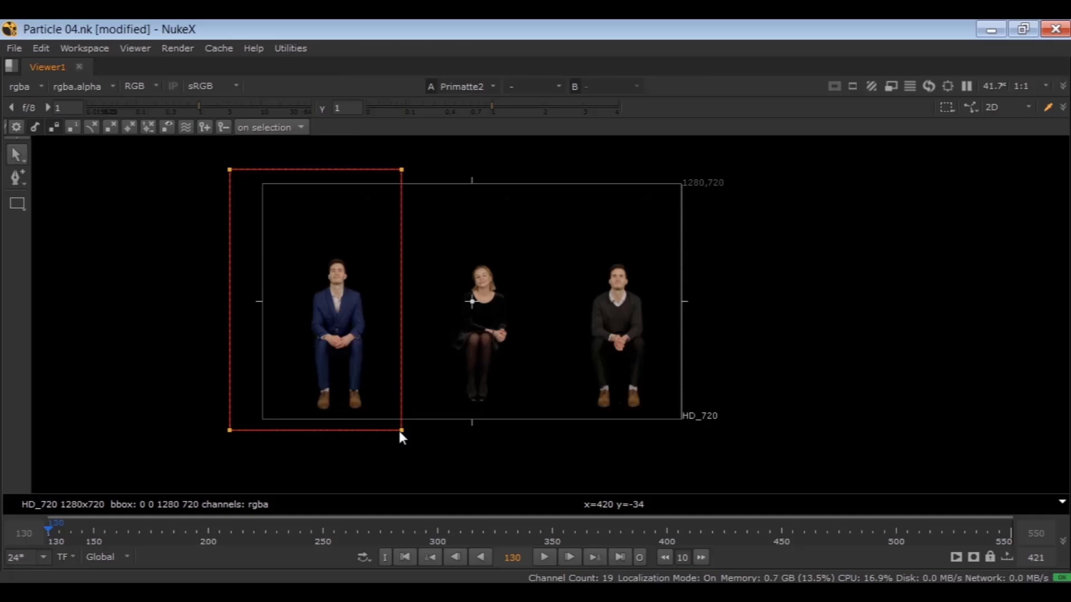
# Set the premultiply channels of the Roto node around the man in the blue suit to rgba.
pyautogui.press('space')
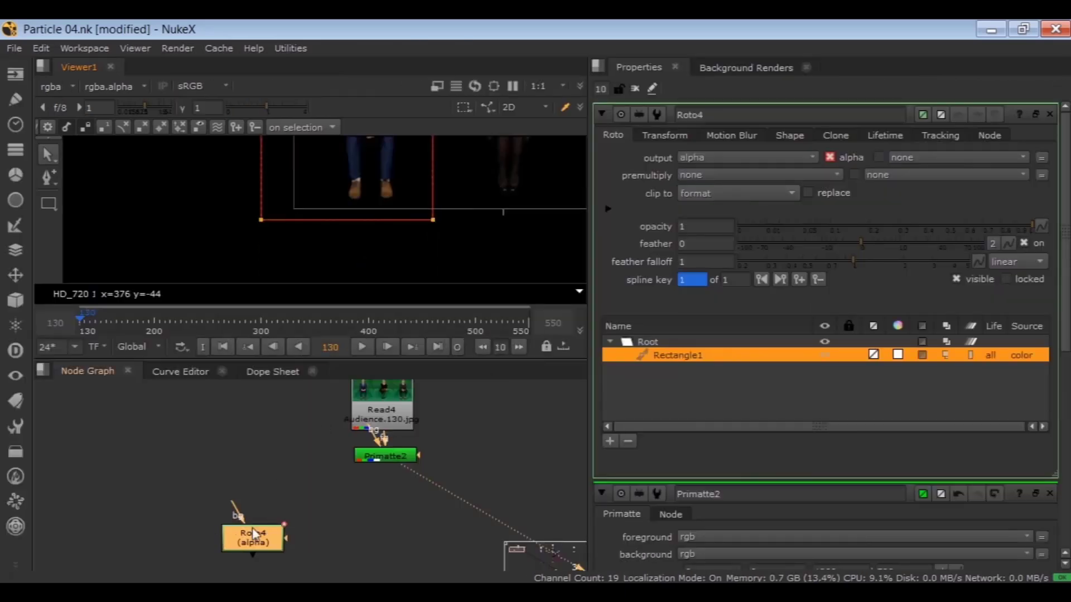
pyautogui.click(687, 174)
pyautogui.click(692, 226)
# Add a Merge node with Primatte2 as its B input and the Roto node as A, and set the operation to mask.
pyautogui.moveTo(304, 499); pyautogui.dragTo(280, 434, button='middle')
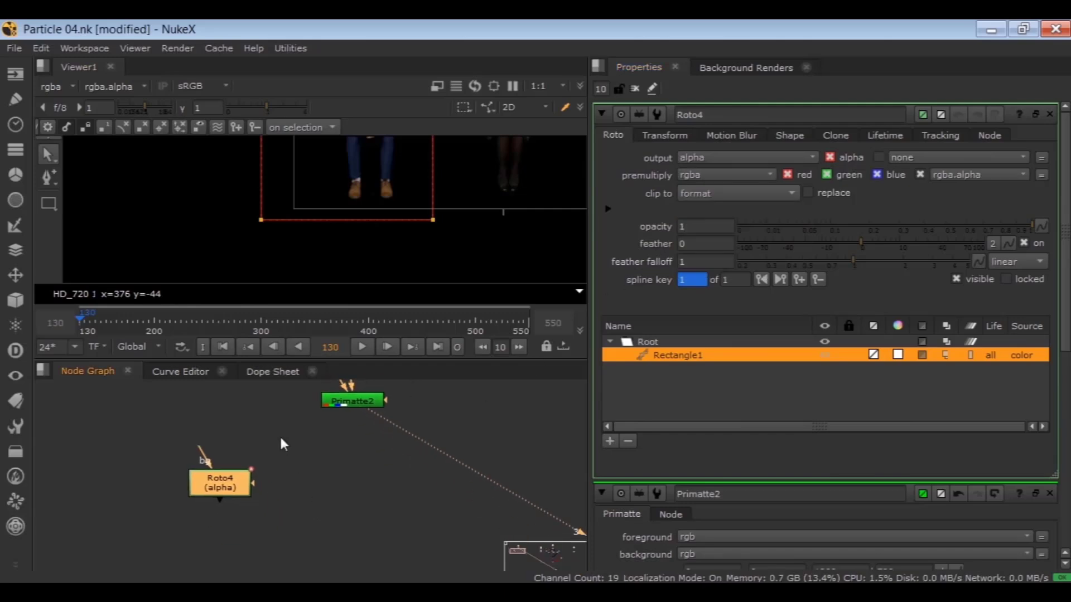
pyautogui.click(325, 480)
pyautogui.press('m')
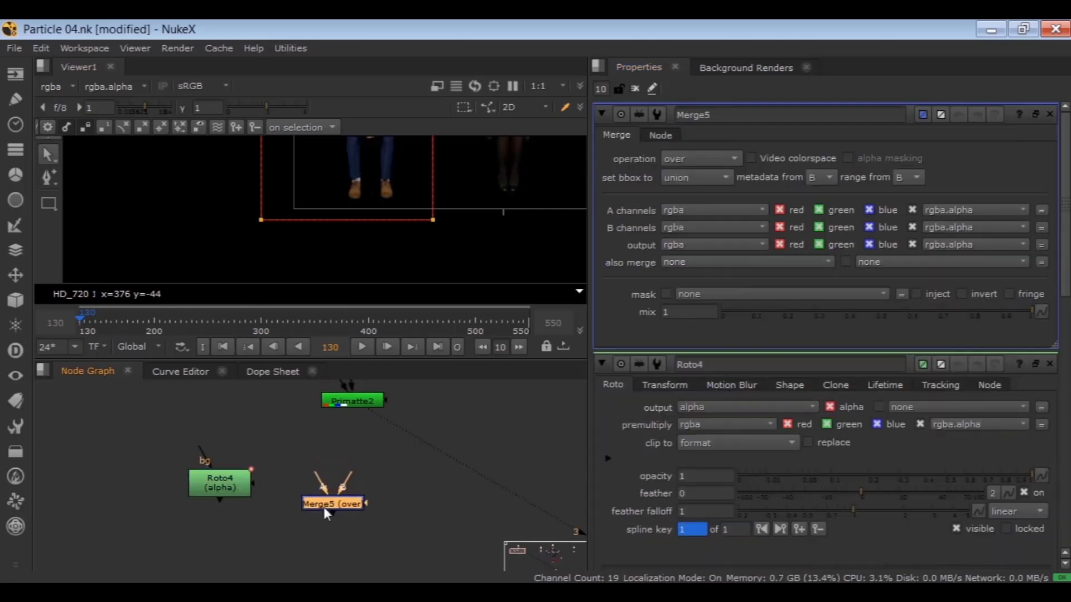
pyautogui.moveTo(346, 477); pyautogui.dragTo(352, 397)
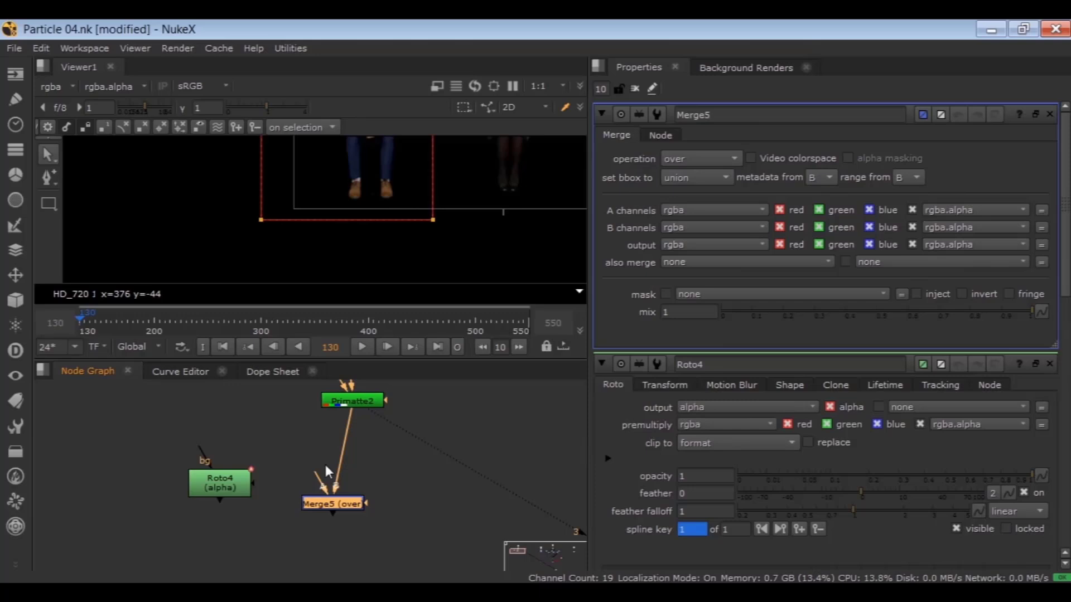
pyautogui.moveTo(326, 472); pyautogui.dragTo(228, 474)
pyautogui.click(668, 158)
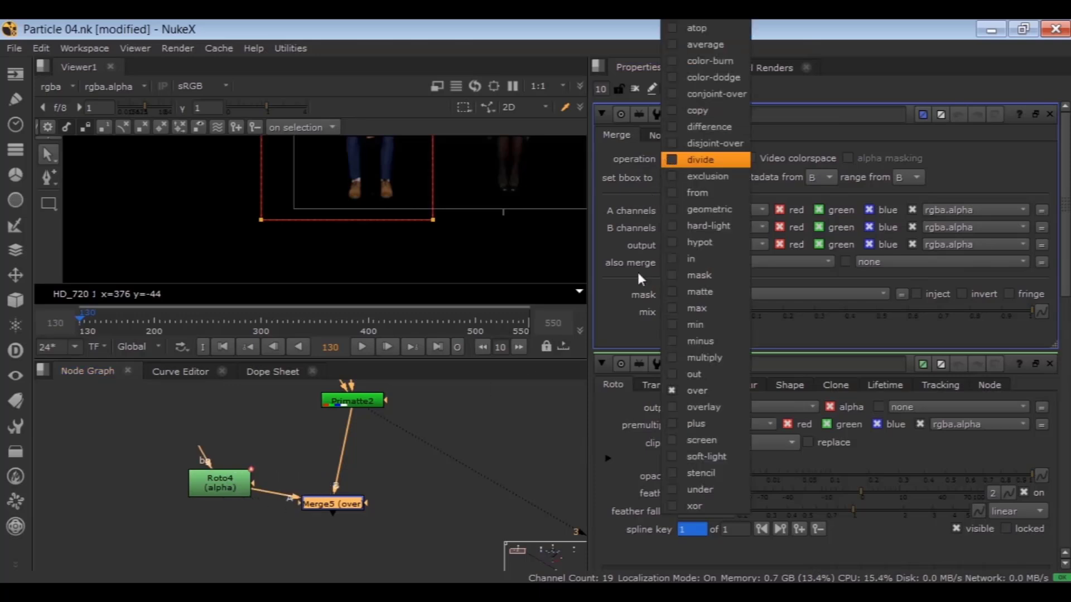
pyautogui.click(701, 276)
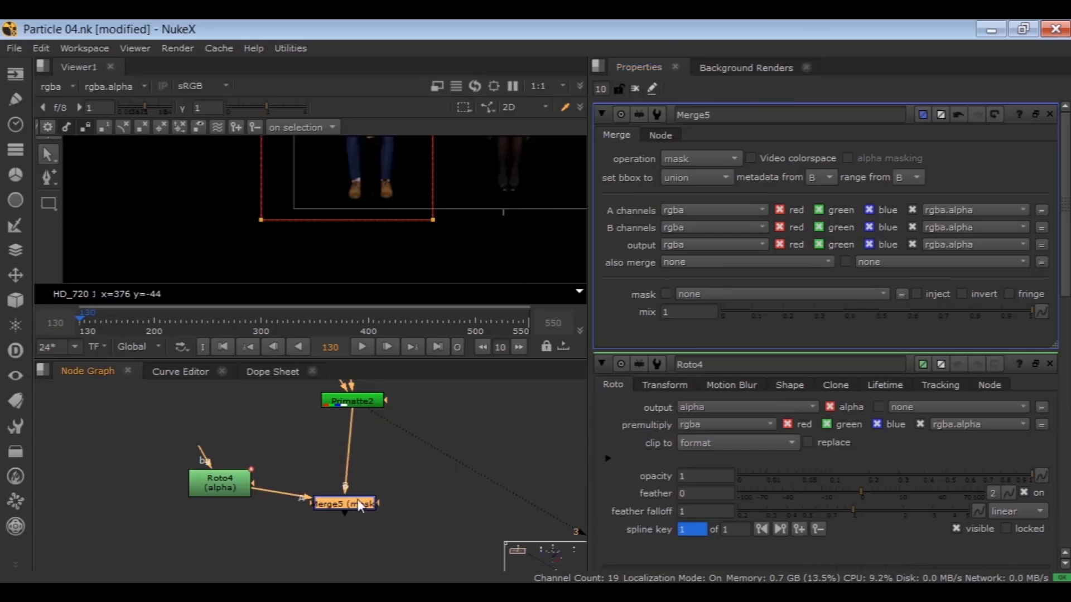
# Check the masked merge result of the man in the blue suit in both colour and alpha.
pyautogui.press('space')
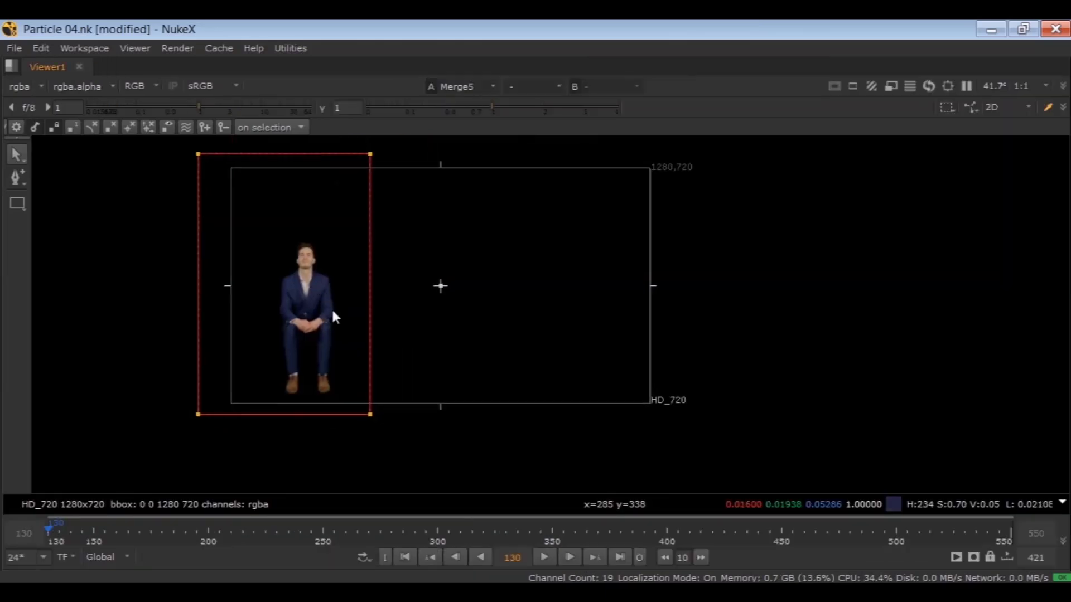
pyautogui.press('a')
pyautogui.press('a')
pyautogui.press('space')
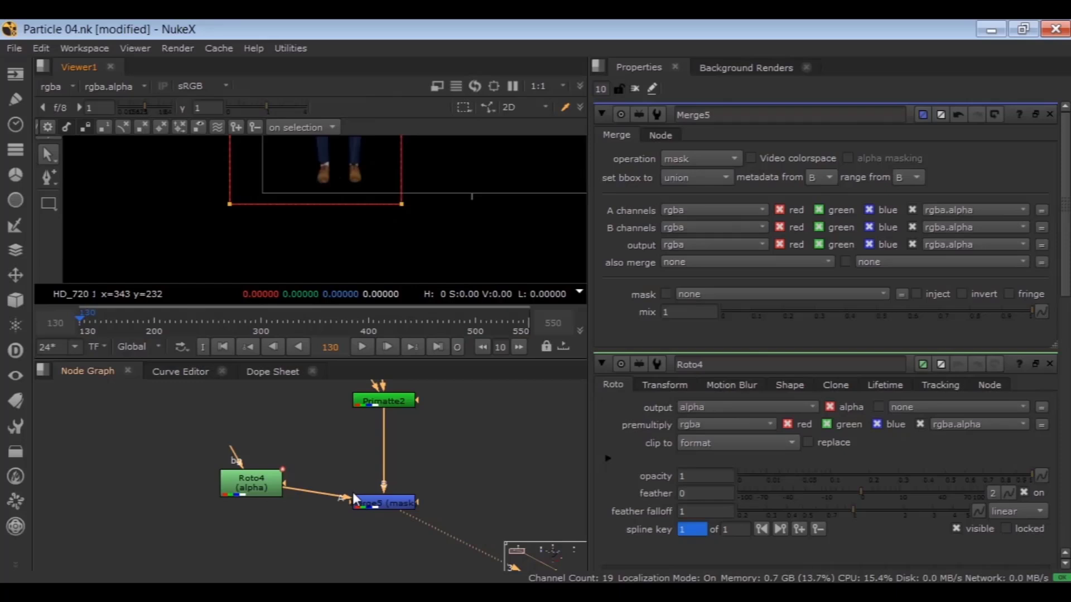
# Add a Crop node below the mask merge and pull the crop box's right edge in to 428, beside the man.
pyautogui.moveTo(373, 502); pyautogui.dragTo(373, 483)
pyautogui.click(362, 503)
pyautogui.press('Tab')
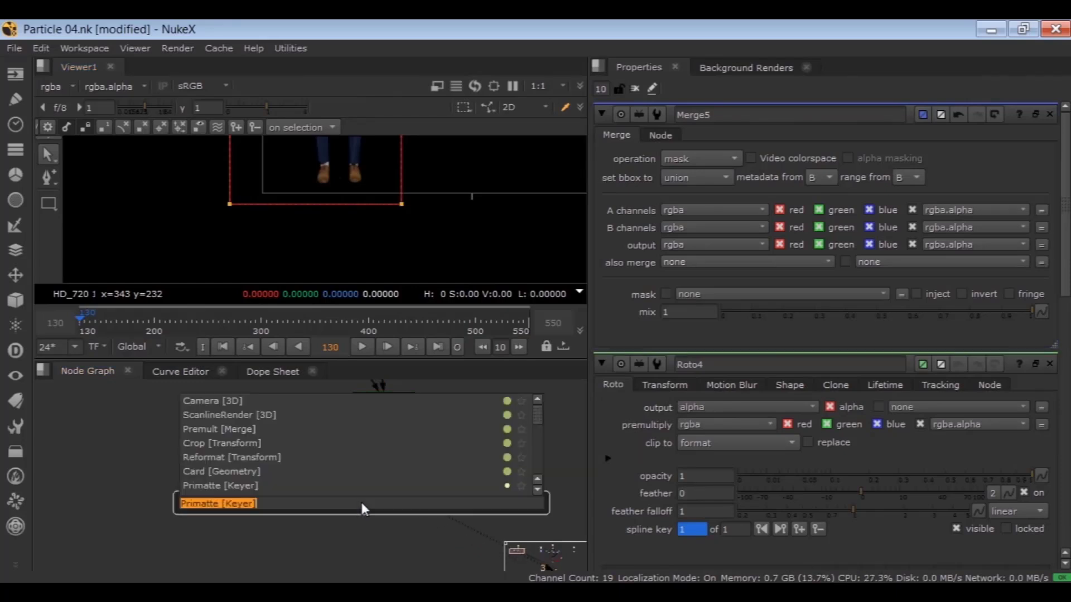
pyautogui.write('crop')
pyautogui.press('Return')
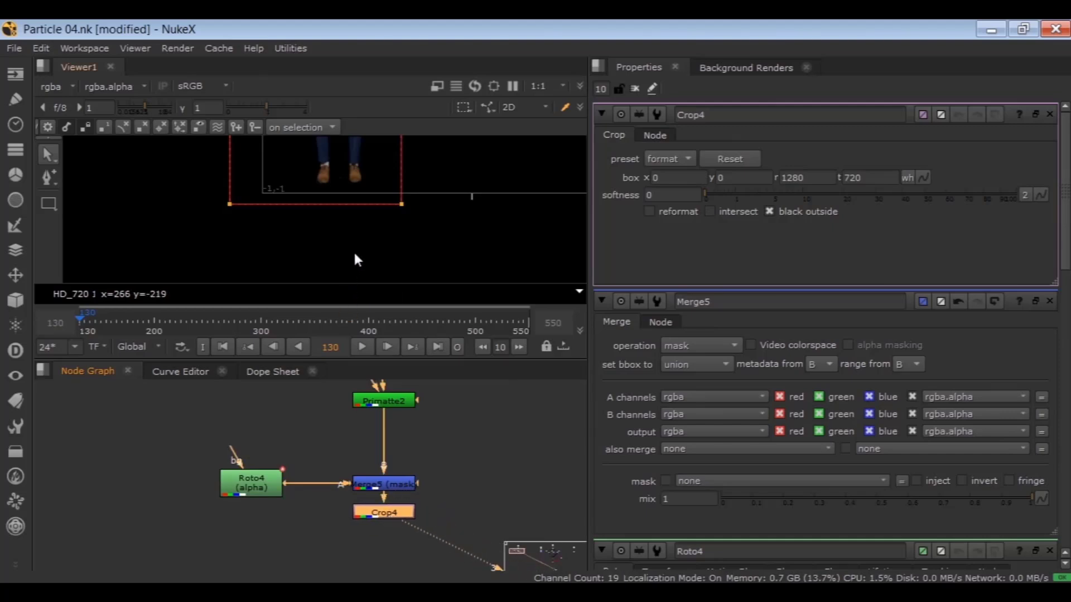
pyautogui.press('space')
pyautogui.moveTo(653, 285); pyautogui.dragTo(378, 315)
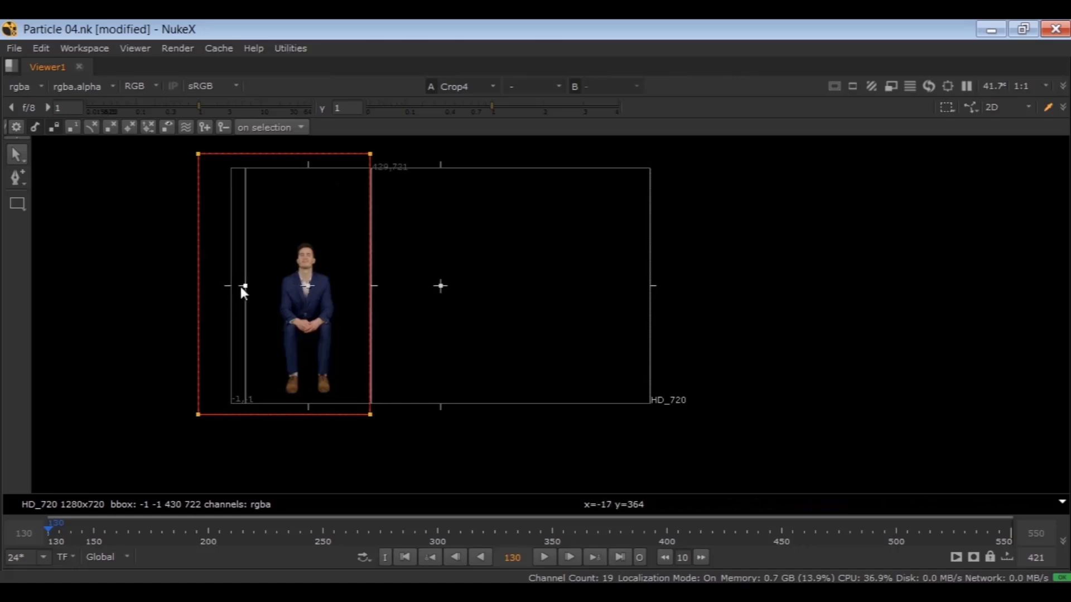
pyautogui.press('space')
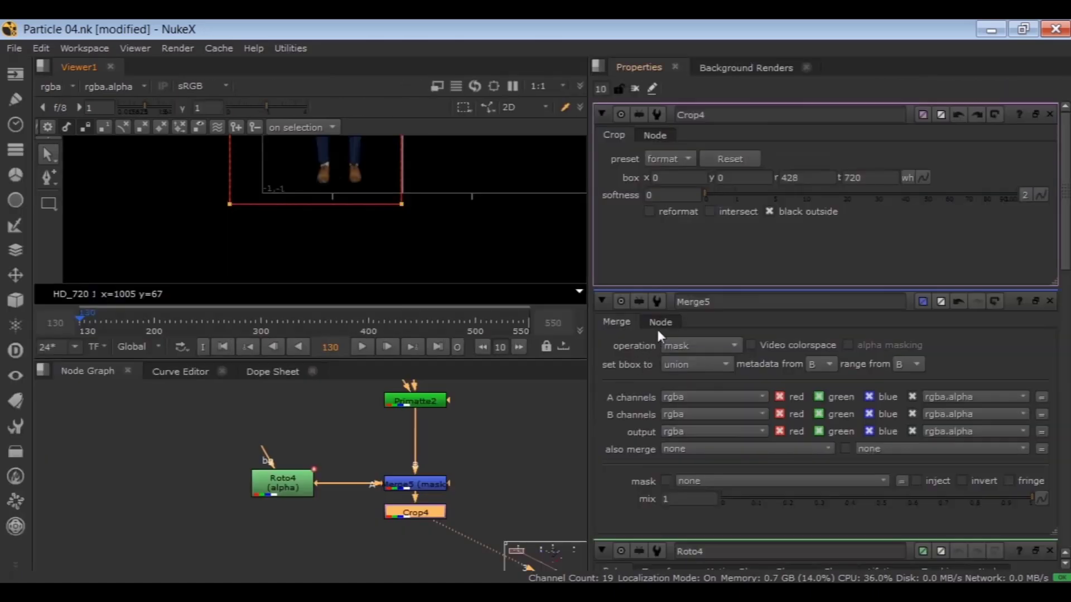
# Show only the Crop node's properties and scrub to frame 520 to check that the man stays inside the crop box.
pyautogui.click(634, 90)
pyautogui.doubleClick(406, 511)
pyautogui.press('space')
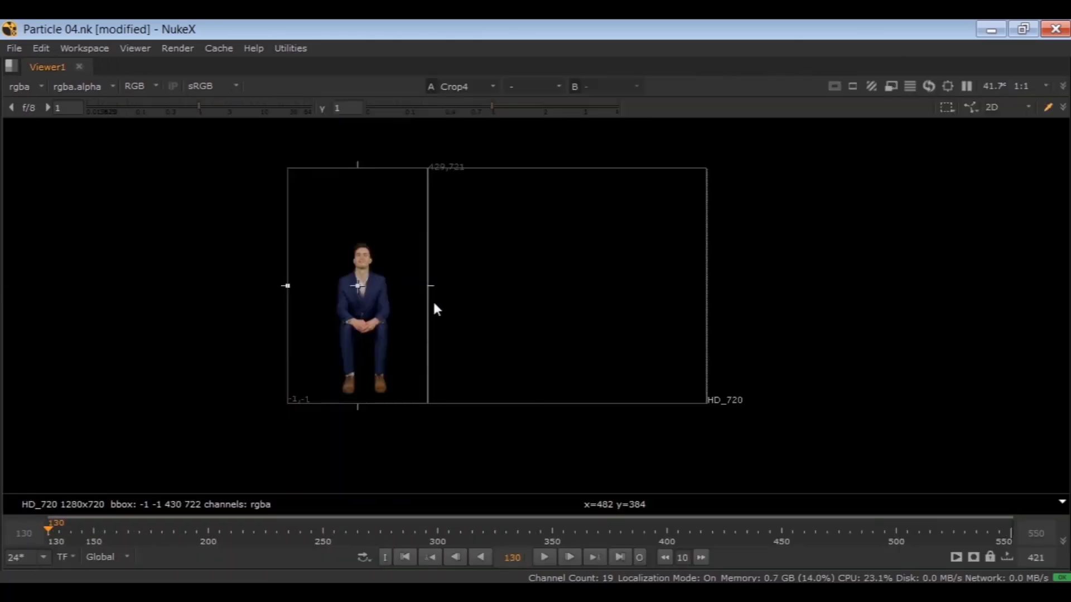
pyautogui.click(189, 528)
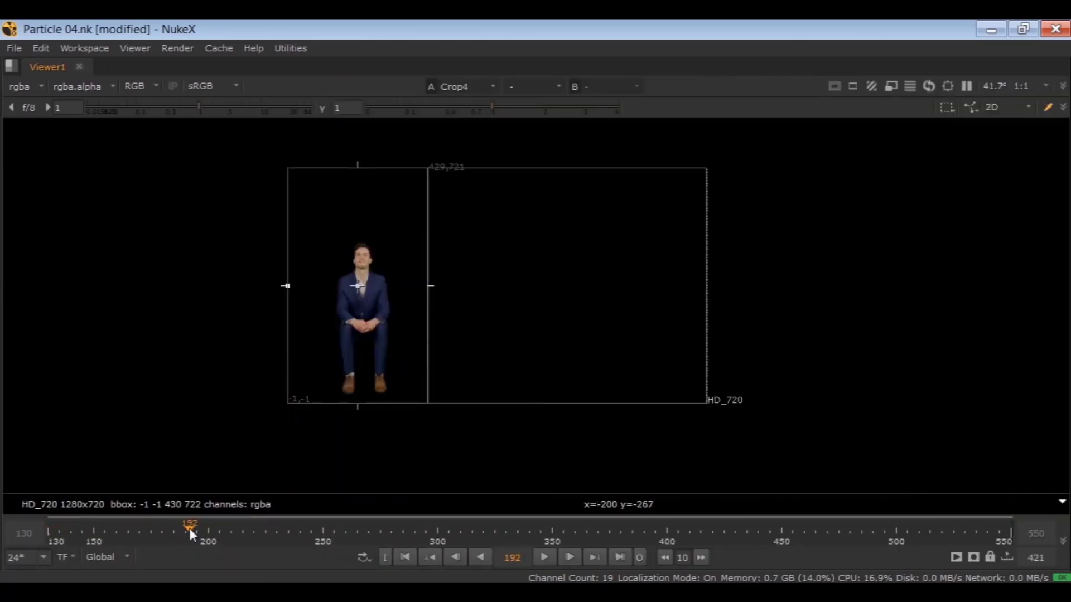
pyautogui.moveTo(189, 528); pyautogui.dragTo(942, 534)
# Enable reformat on the Crop node and inspect the standing man in the cropped frame.
pyautogui.press('space')
pyautogui.scroll(-4, 454, 251)
pyautogui.moveTo(450, 236); pyautogui.dragTo(425, 257, button='middle')
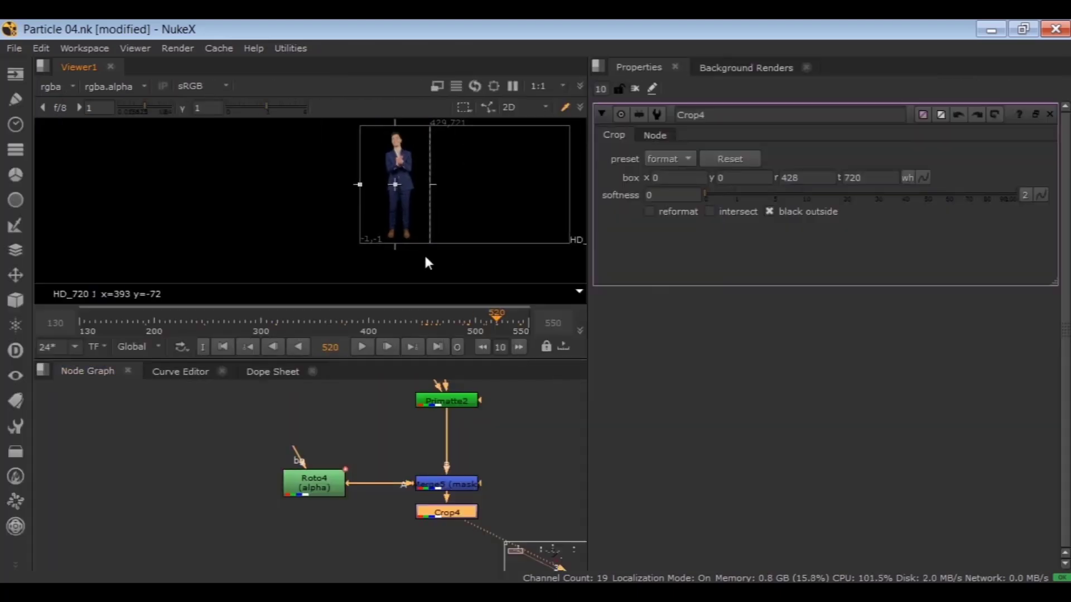
pyautogui.click(674, 211)
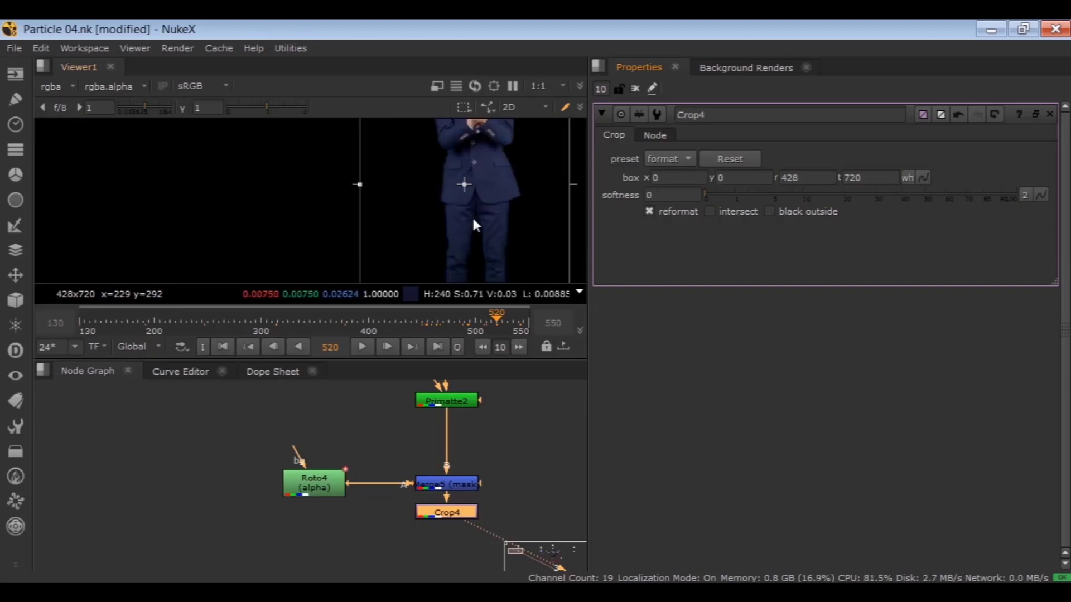
pyautogui.press('space')
pyautogui.moveTo(424, 306); pyautogui.dragTo(392, 283, button='middle')
pyautogui.scroll(3, 468, 154)
pyautogui.moveTo(497, 165); pyautogui.dragTo(607, 228)
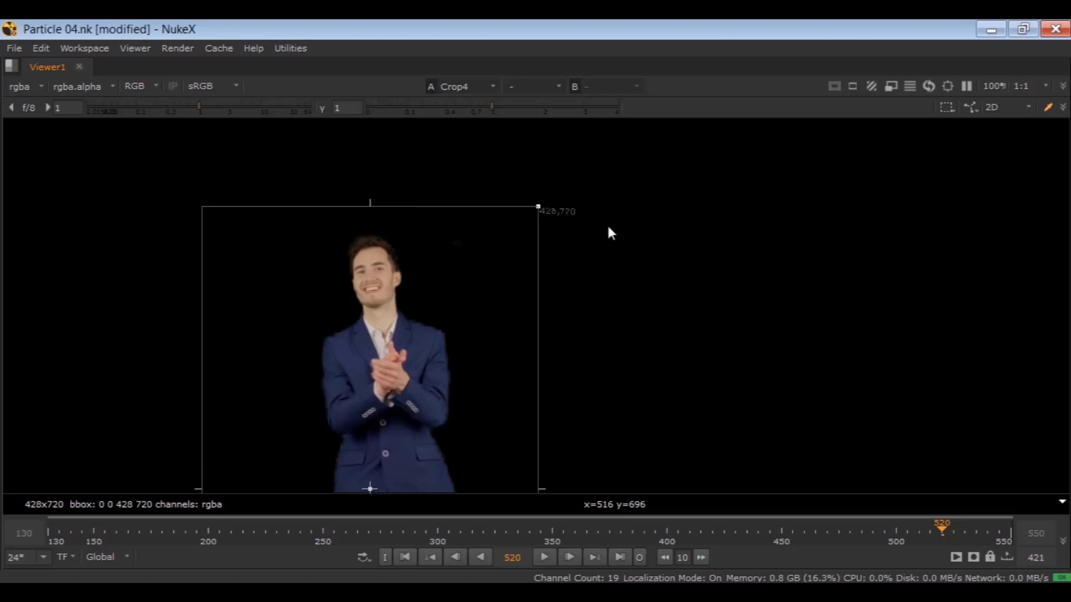
pyautogui.press('space')
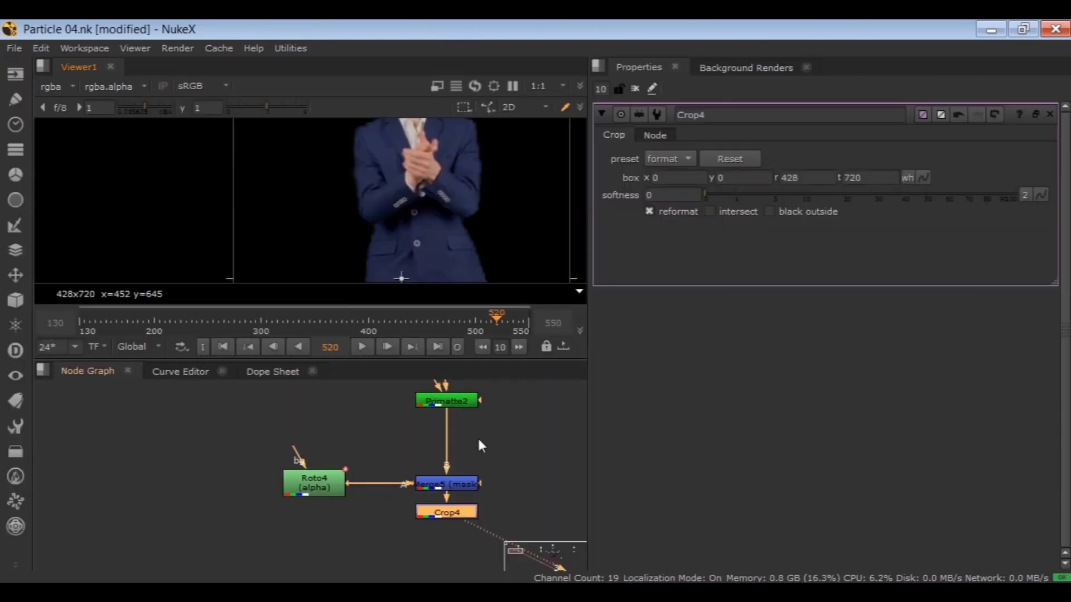
# Copy the other two Roto, Merge and Crop groups from the Stadium particle crowd backdrop and paste them near the new Primatte branch.
pyautogui.press('space')
pyautogui.scroll(-3, 492, 298)
pyautogui.moveTo(544, 217); pyautogui.dragTo(418, 258, button='middle')
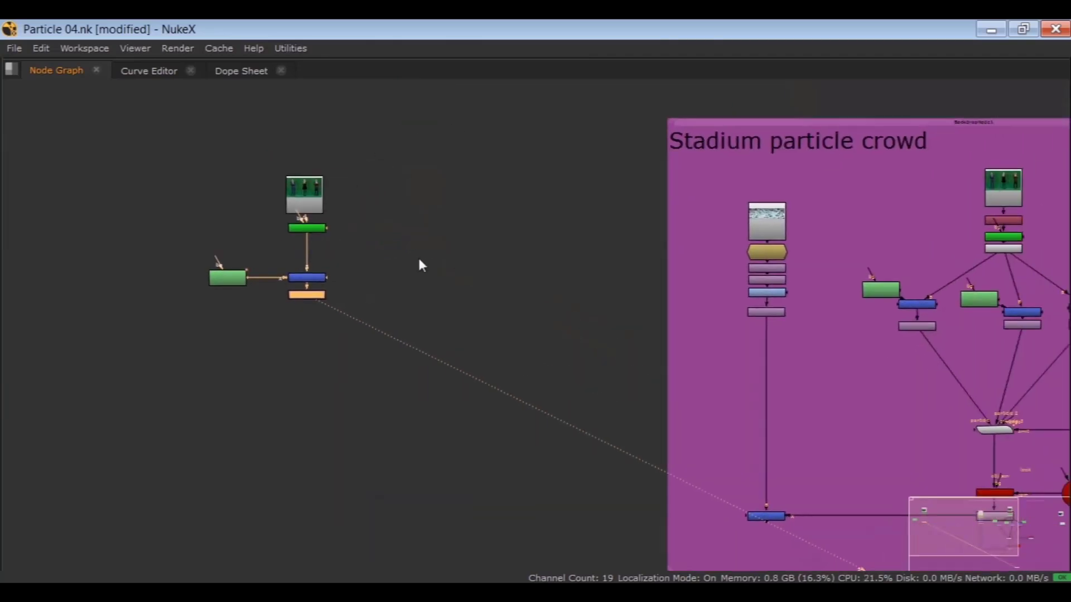
pyautogui.moveTo(578, 275); pyautogui.dragTo(196, 269, button='middle')
pyautogui.scroll(3, 603, 329)
pyautogui.moveTo(875, 241); pyautogui.dragTo(541, 352)
pyautogui.scroll(-4, 308, 330)
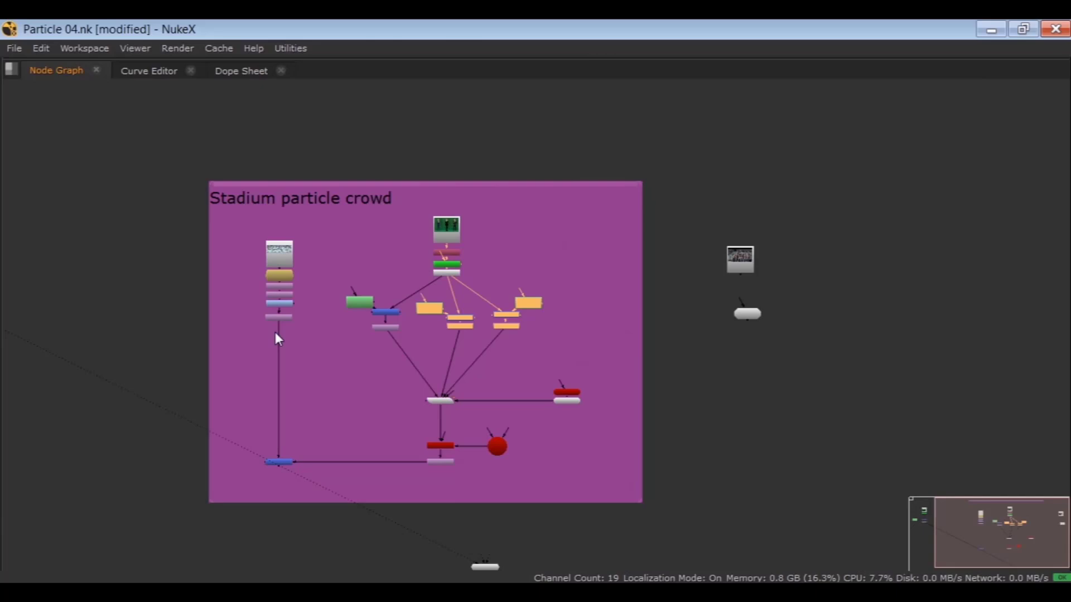
pyautogui.moveTo(43, 340); pyautogui.dragTo(390, 351, button='middle')
pyautogui.scroll(3, 374, 348)
pyautogui.hotkey('ctrl', 'v')
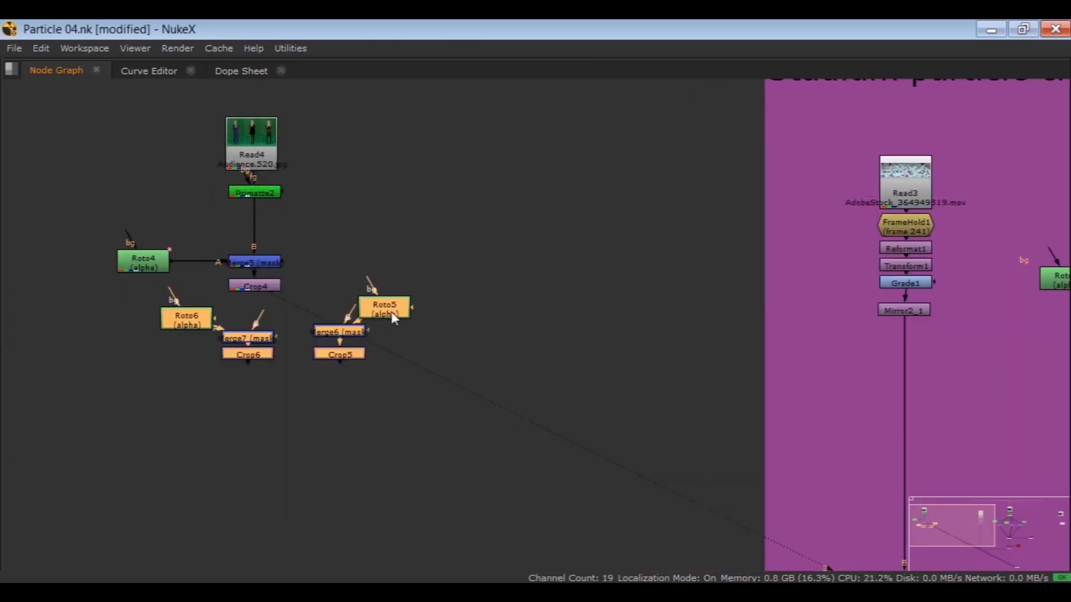
# Move the pasted groups beside the first mask branch and connect the B inputs of both merges to Primatte2.
pyautogui.moveTo(390, 312); pyautogui.dragTo(571, 278)
pyautogui.click(446, 286)
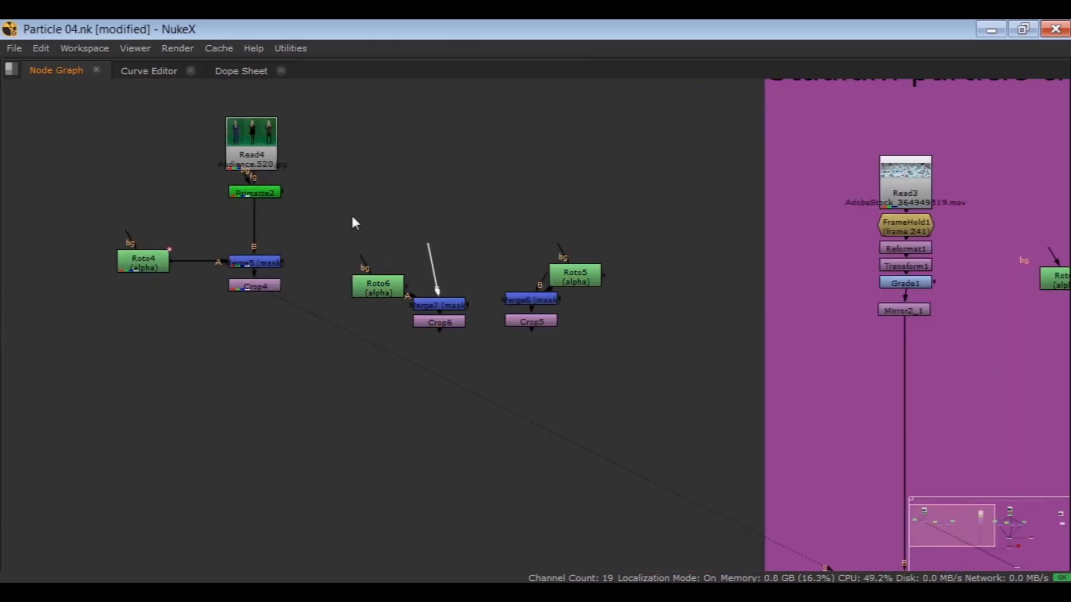
pyautogui.moveTo(429, 248); pyautogui.dragTo(254, 197)
pyautogui.moveTo(534, 277); pyautogui.dragTo(267, 191)
# Arrange the three Roto, Merge and Crop branches side by side beneath Primatte2.
pyautogui.moveTo(303, 245); pyautogui.dragTo(57, 304)
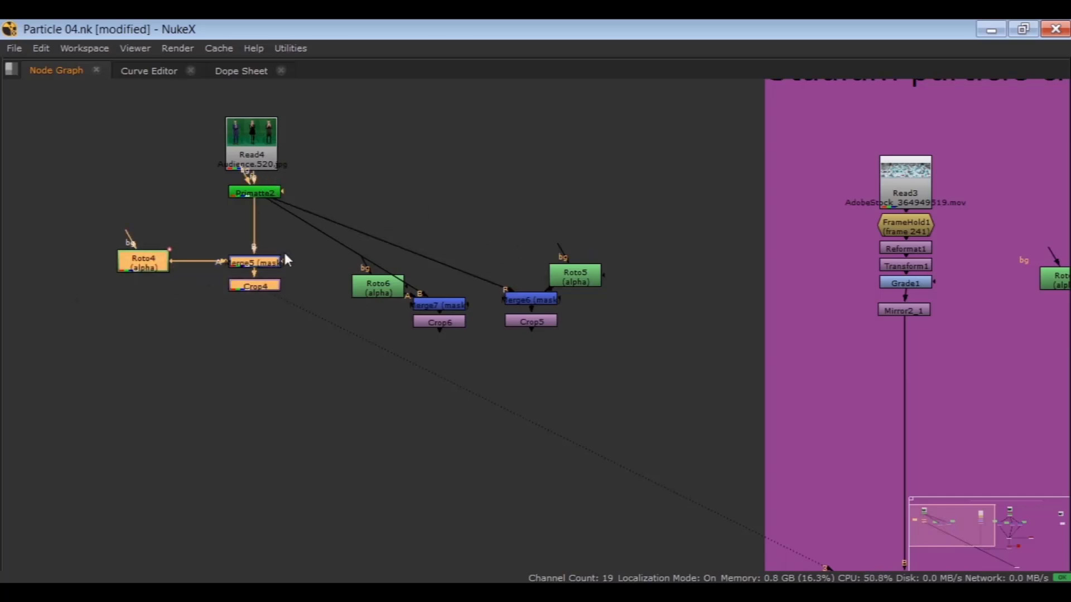
pyautogui.moveTo(257, 262); pyautogui.dragTo(65, 280)
pyautogui.moveTo(507, 222); pyautogui.dragTo(329, 340)
pyautogui.moveTo(421, 306); pyautogui.dragTo(246, 299)
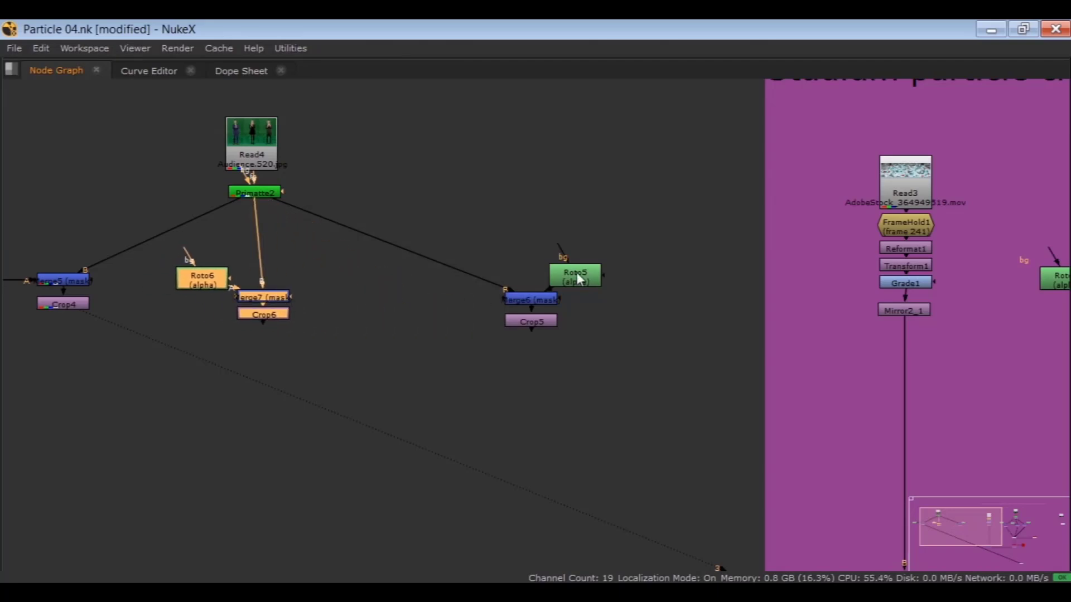
pyautogui.moveTo(641, 244); pyautogui.dragTo(486, 364)
pyautogui.moveTo(524, 292); pyautogui.dragTo(438, 293)
pyautogui.moveTo(660, 234); pyautogui.dragTo(335, 384)
pyautogui.moveTo(520, 299); pyautogui.dragTo(383, 305)
pyautogui.moveTo(246, 348); pyautogui.dragTo(281, 370, button='middle')
# View the Crop6 output to check the woman's cropped frame, and close all open node properties.
pyautogui.press('space')
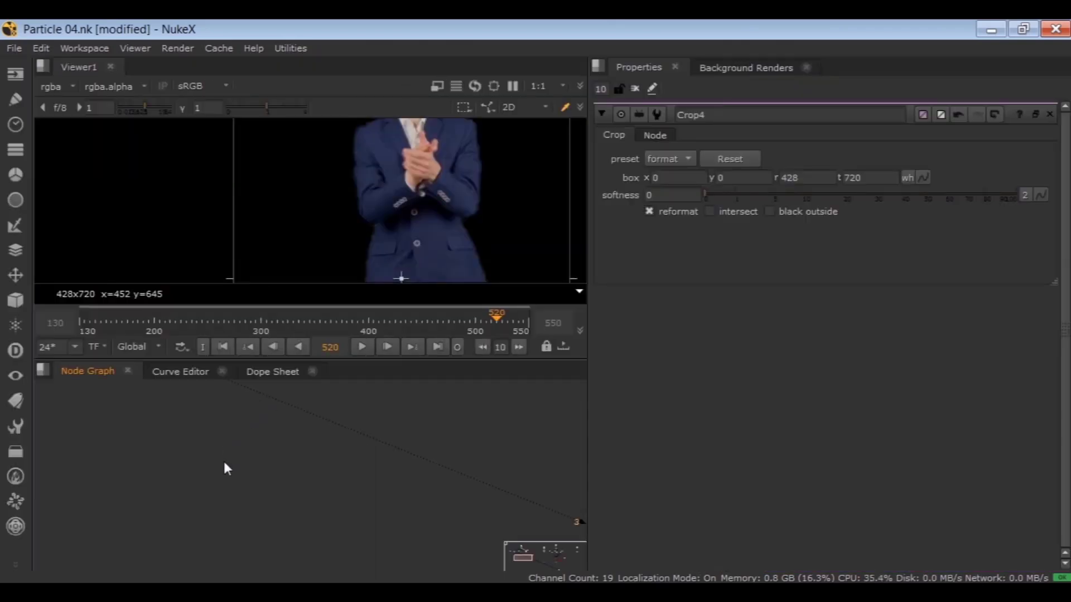
pyautogui.moveTo(223, 392); pyautogui.dragTo(246, 502, button='middle')
pyautogui.click(299, 445)
pyautogui.press('3')
pyautogui.moveTo(379, 239); pyautogui.dragTo(366, 220, button='middle')
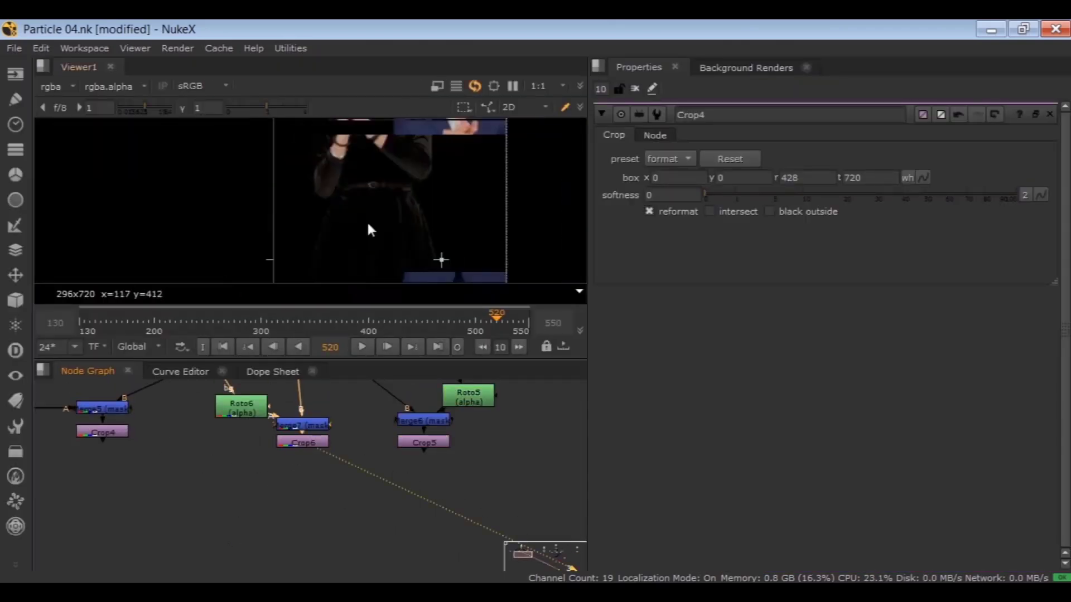
pyautogui.press('f')
pyautogui.press('space')
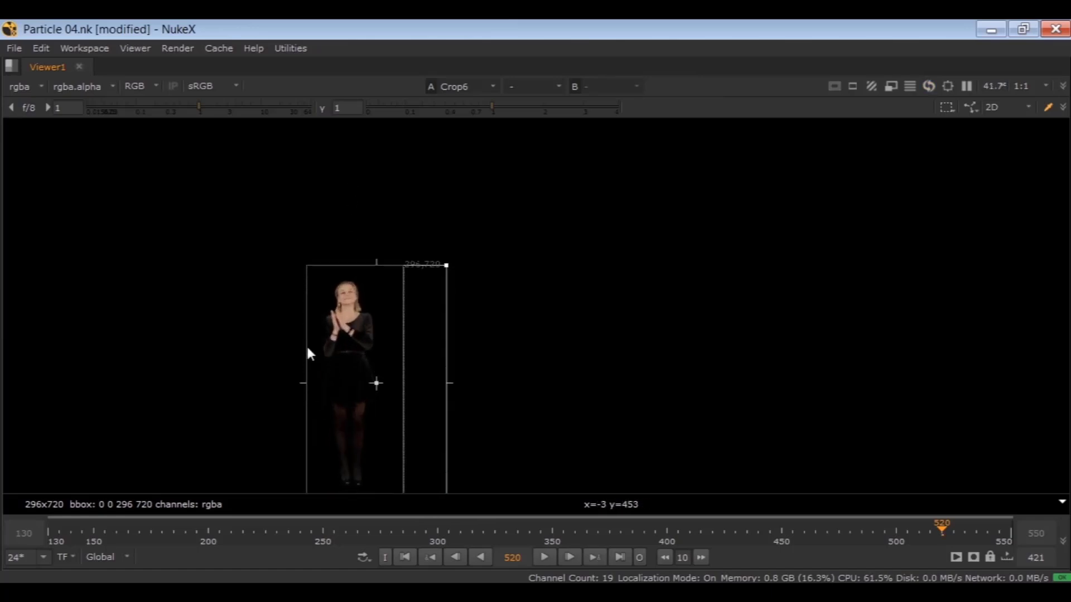
pyautogui.press('space')
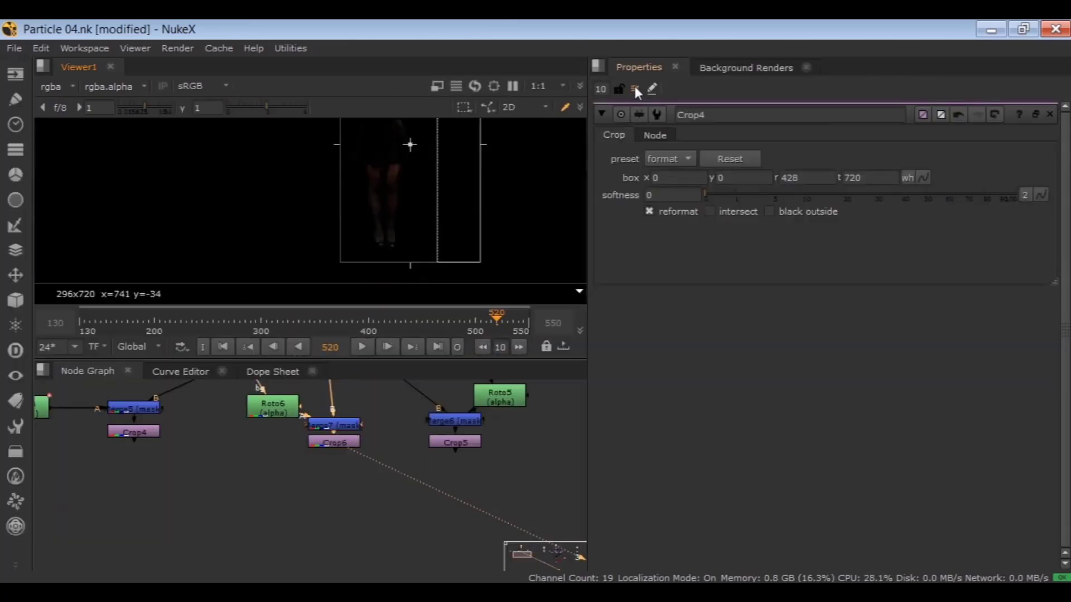
pyautogui.click(634, 88)
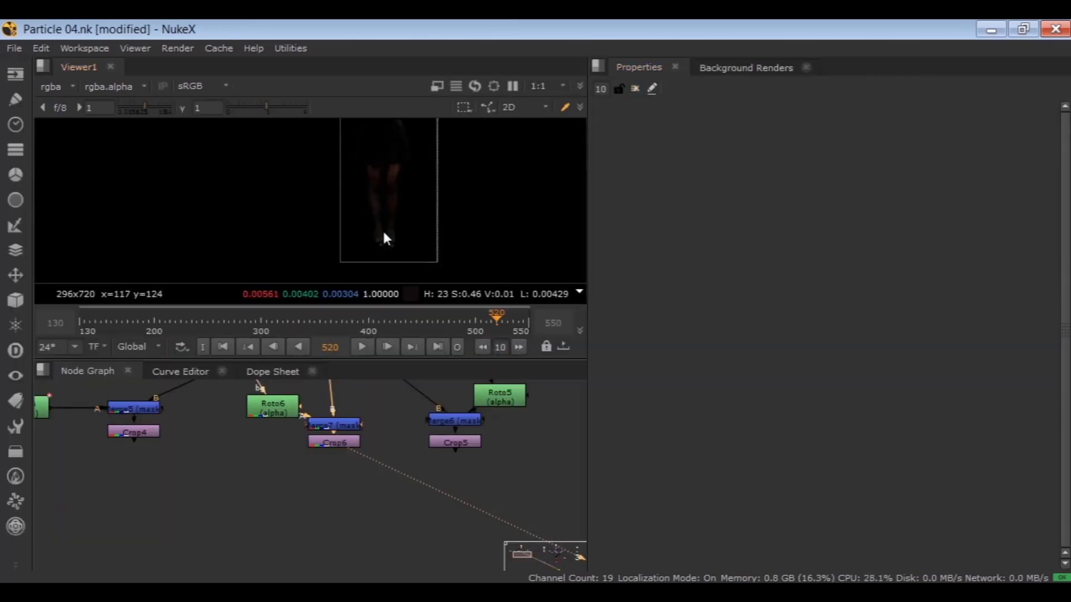
# View the Crop5 output and fit the frame to check the crop of the man in the dark sweater.
pyautogui.click(446, 441)
pyautogui.press('1')
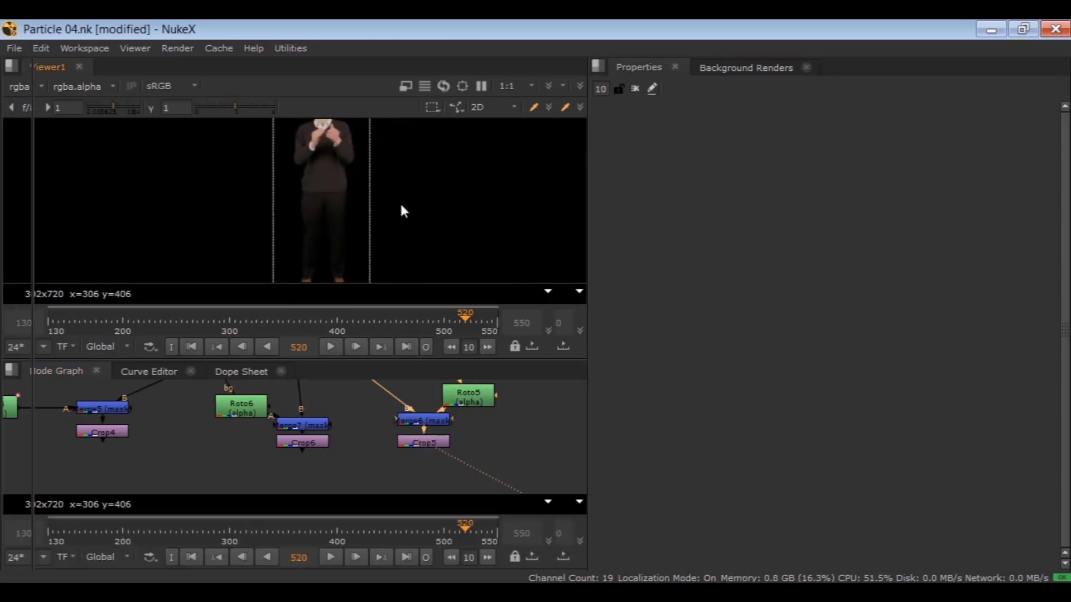
pyautogui.press('space')
pyautogui.moveTo(384, 299); pyautogui.dragTo(405, 272, button='middle')
pyautogui.scroll(3, 401, 279)
pyautogui.scroll(-3, 397, 290)
pyautogui.moveTo(375, 380); pyautogui.dragTo(393, 344, button='middle')
pyautogui.press('space')
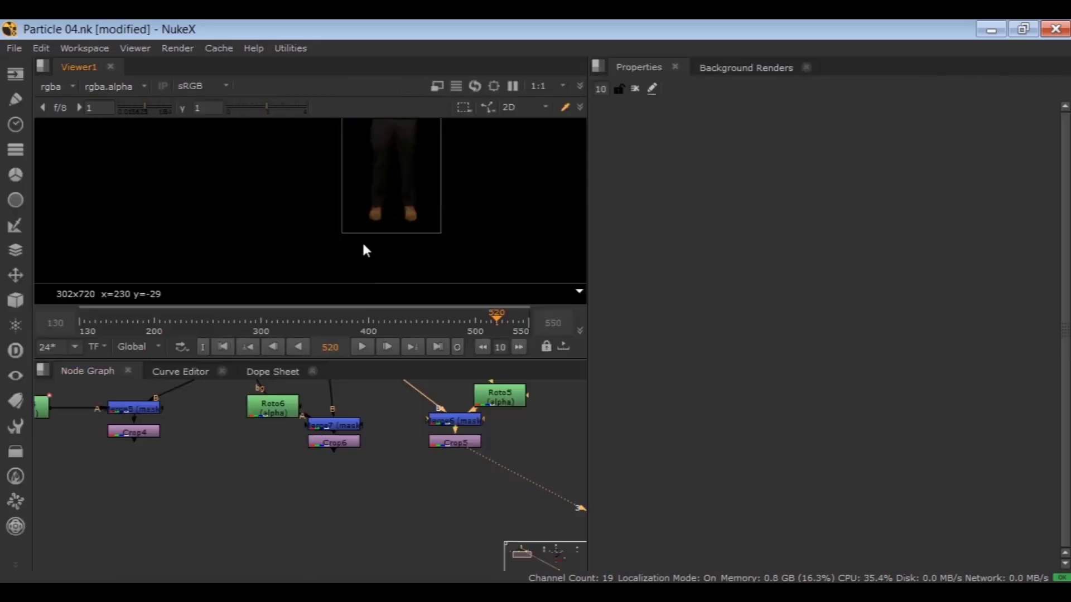
pyautogui.press('f')
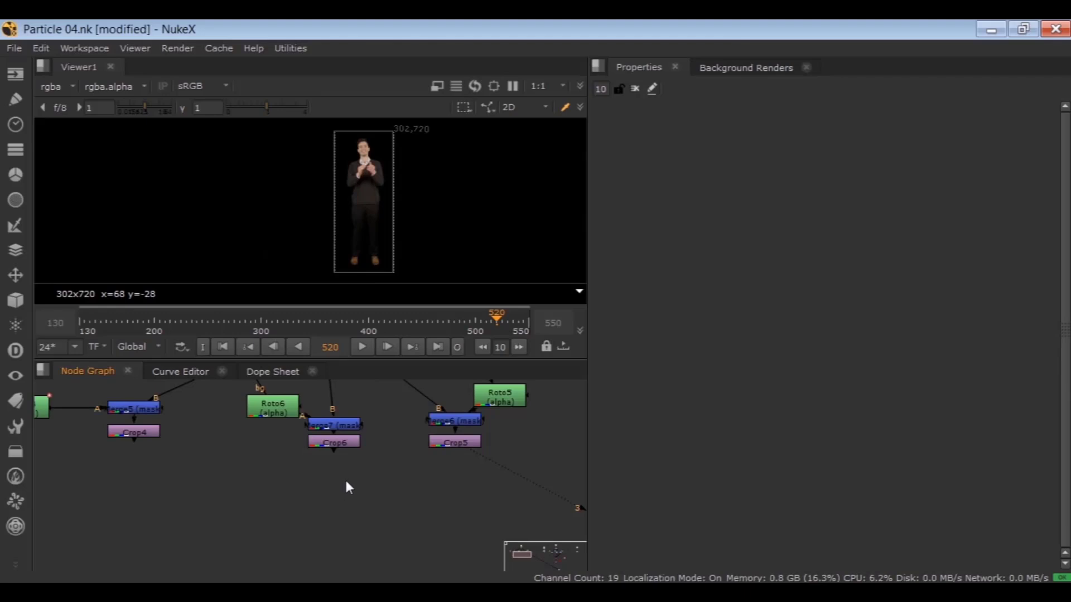
pyautogui.click(367, 215)
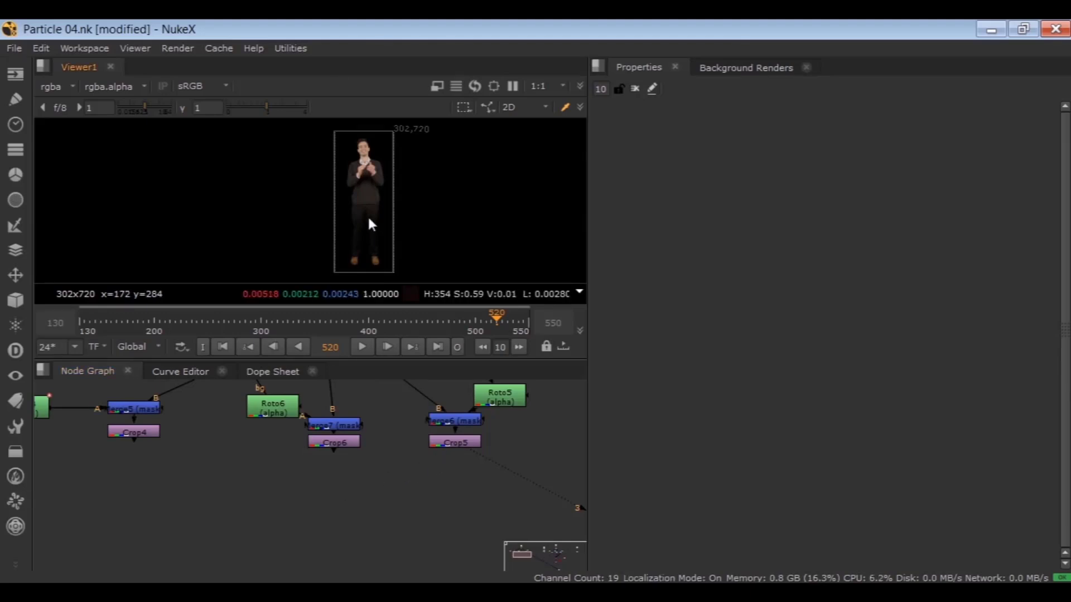
# Compare the Crop6 output in colour and alpha with the Crop4 output of the man in the blue suit.
pyautogui.click(321, 444)
pyautogui.press('1')
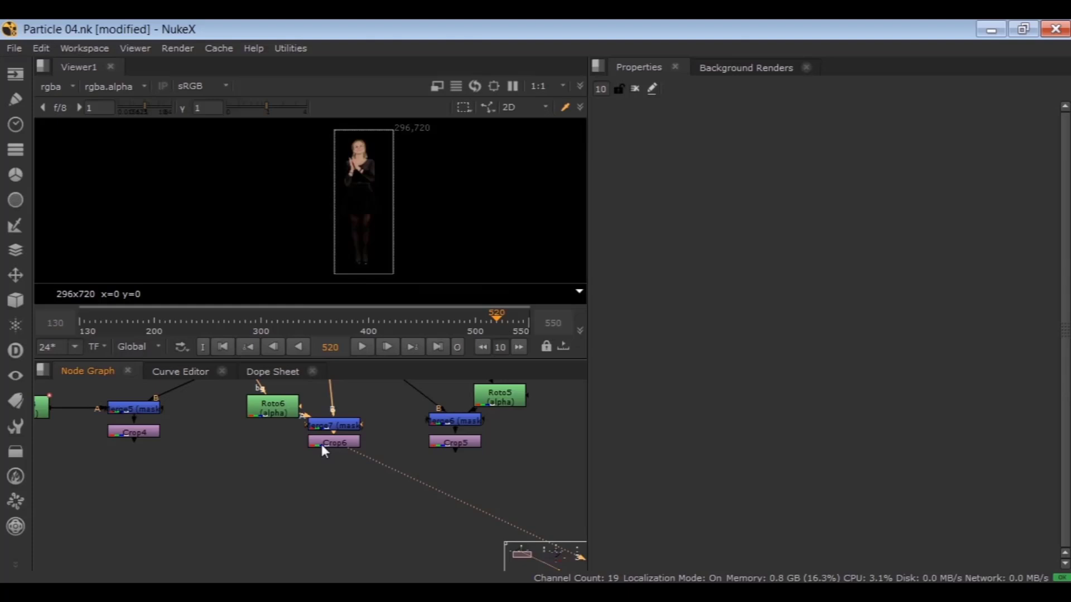
pyautogui.press('a')
pyautogui.press('a')
pyautogui.moveTo(210, 423); pyautogui.dragTo(297, 412, button='middle')
pyautogui.click(230, 420)
pyautogui.press('1')
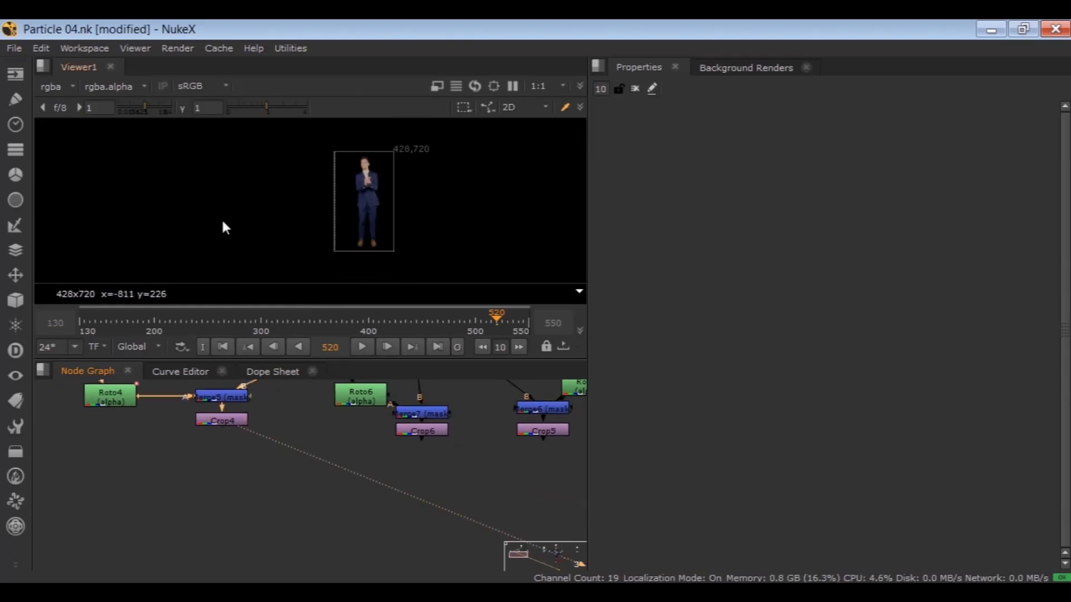
# Close the viewer's settings and save the script.
pyautogui.press('s')
pyautogui.press('a')
pyautogui.press('a')
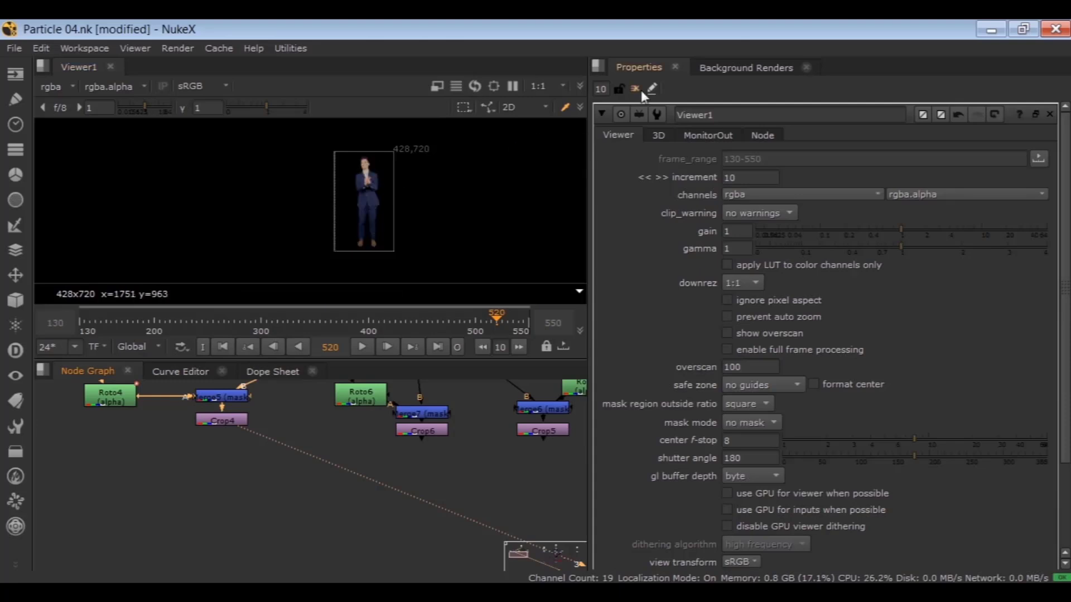
pyautogui.click(646, 89)
pyautogui.click(645, 89)
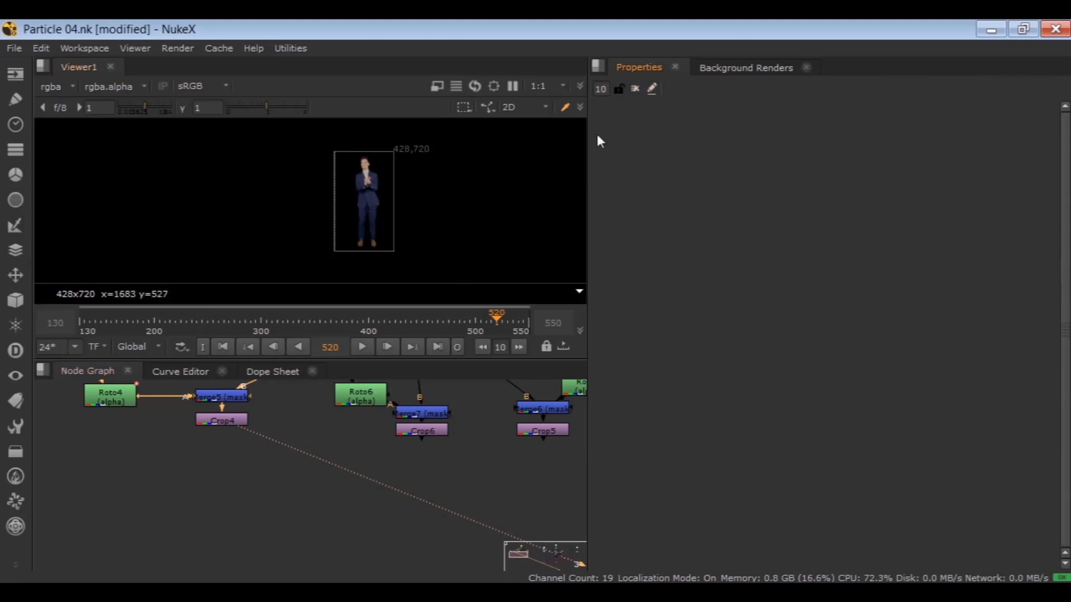
pyautogui.press('space')
pyautogui.hotkey('ctrl', 's')
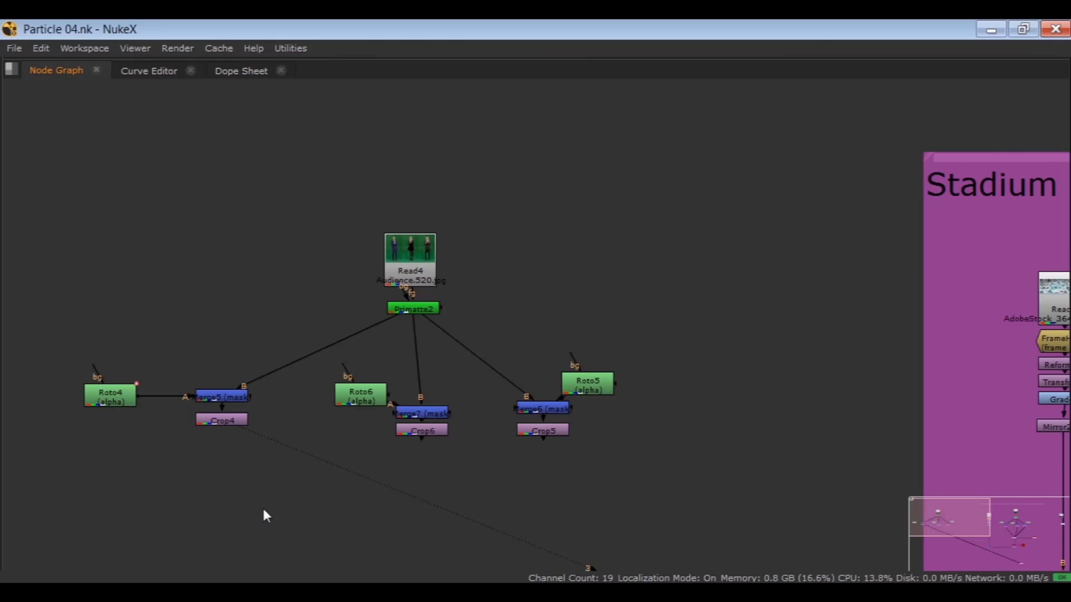
# View the ReadGeo1 seating geometry in 3D and inspect its stepped shape from another angle.
pyautogui.press('space')
pyautogui.scroll(-1, 474, 483)
pyautogui.moveTo(471, 483); pyautogui.dragTo(146, 425, button='middle')
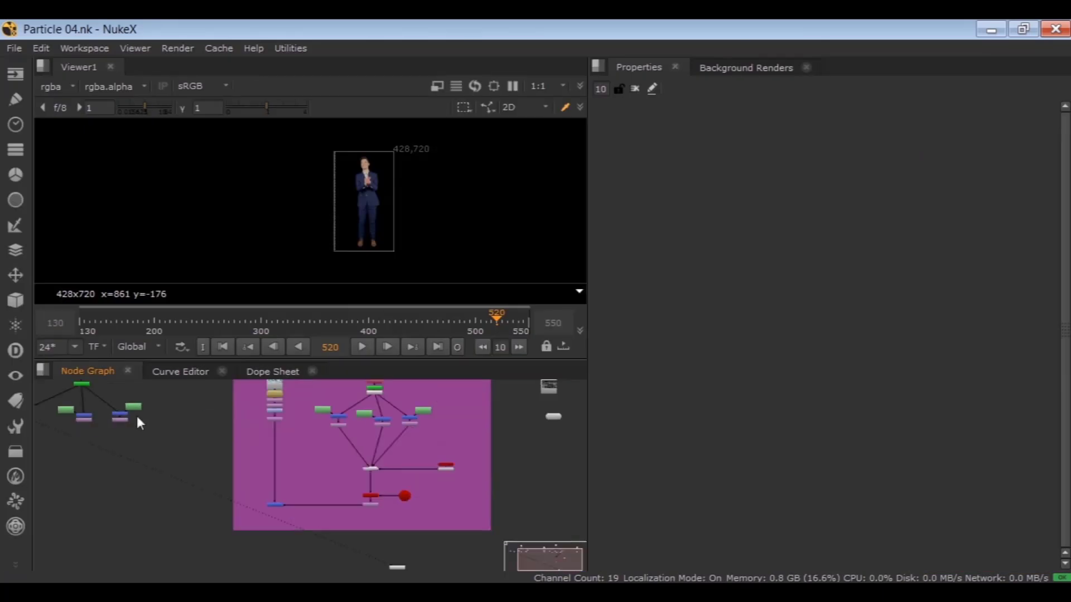
pyautogui.moveTo(371, 445); pyautogui.dragTo(198, 491, button='middle')
pyautogui.scroll(5, 355, 468)
pyautogui.moveTo(468, 413); pyautogui.dragTo(322, 498)
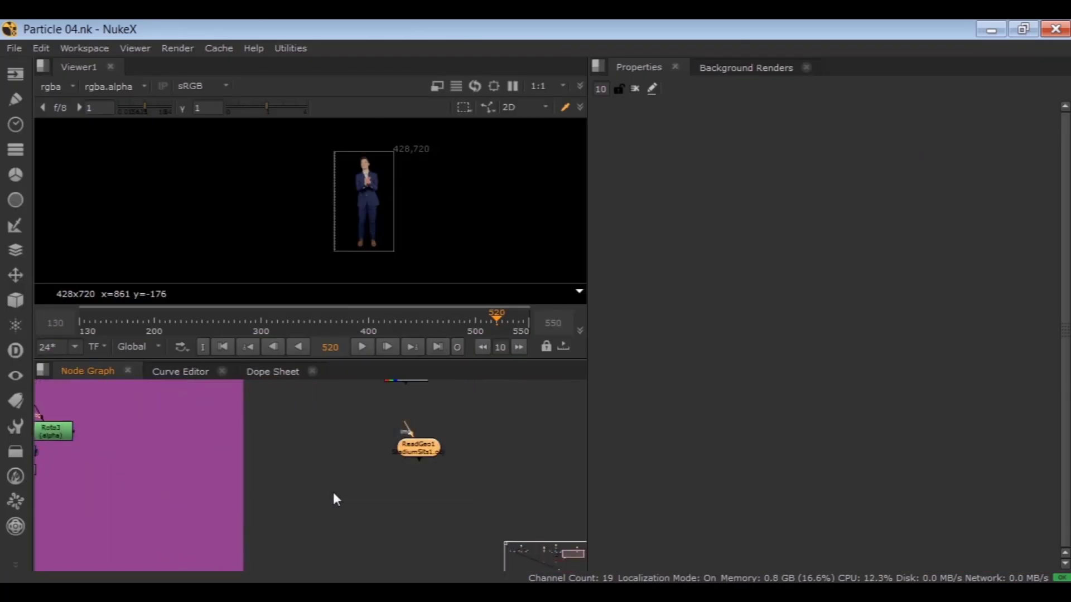
pyautogui.press('1')
pyautogui.click(333, 492)
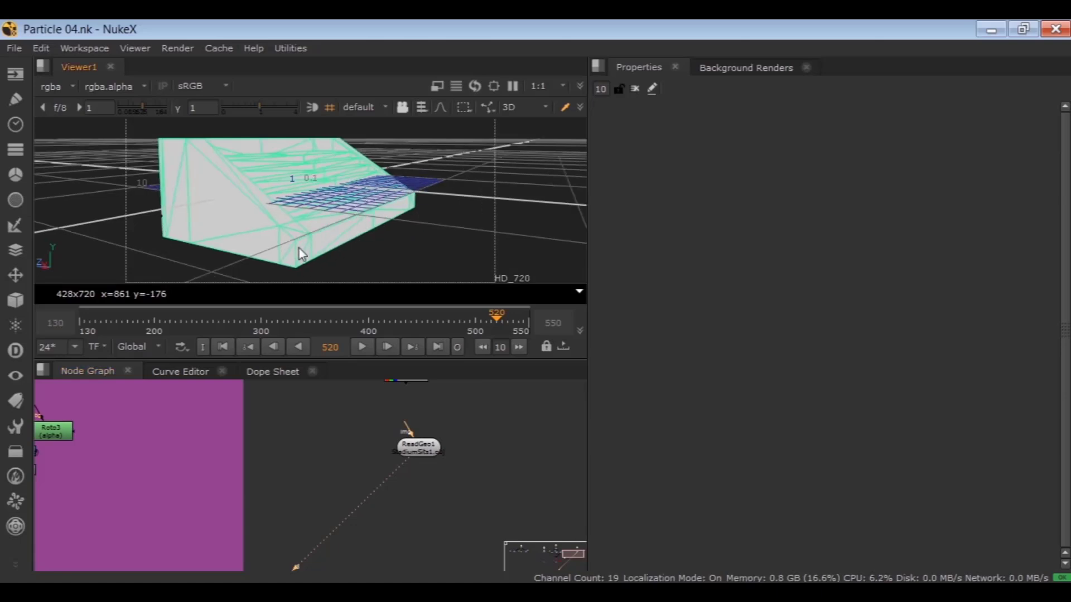
pyautogui.moveTo(299, 249)
pyautogui.keyDown('ctrl'); pyautogui.mouseDown()
pyautogui.moveTo(258, 253)
pyautogui.moveTo(278, 251)
pyautogui.mouseUp(); pyautogui.keyUp('ctrl')
# Add a Card node in the empty graph area between the Primatte2 branches and the stadium backdrop.
pyautogui.scroll(-3, 169, 449)
pyautogui.moveTo(169, 444); pyautogui.dragTo(380, 416, button='middle')
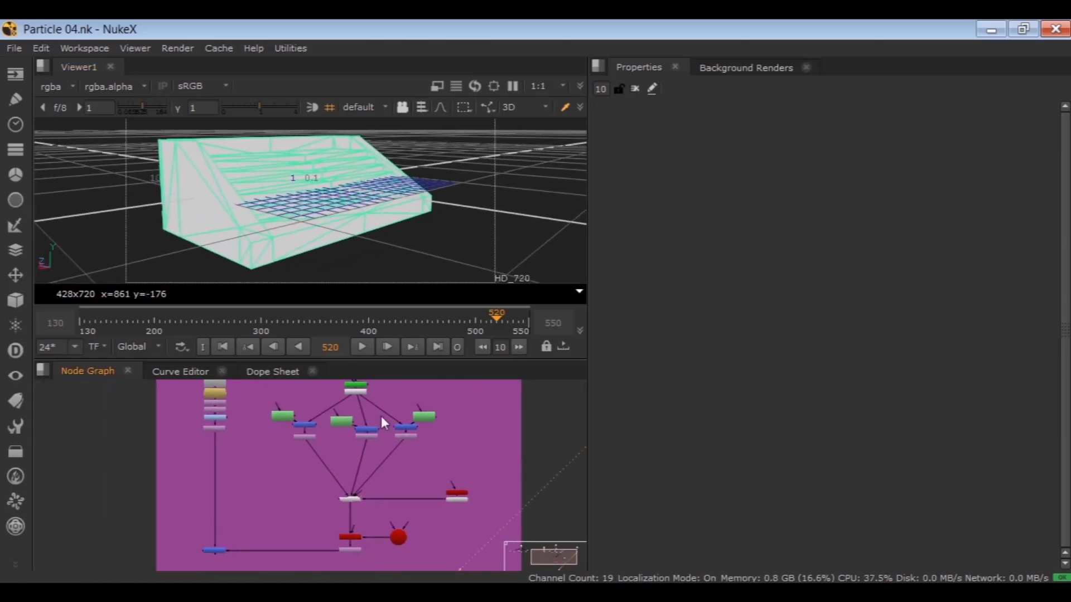
pyautogui.moveTo(147, 420); pyautogui.dragTo(410, 446, button='middle')
pyautogui.scroll(2, 357, 443)
pyautogui.moveTo(305, 444); pyautogui.dragTo(614, 338, button='middle')
pyautogui.press('space')
pyautogui.moveTo(599, 213); pyautogui.dragTo(2, 442)
pyautogui.moveTo(408, 274); pyautogui.dragTo(279, 275)
pyautogui.click(507, 404)
pyautogui.scroll(2, 507, 402)
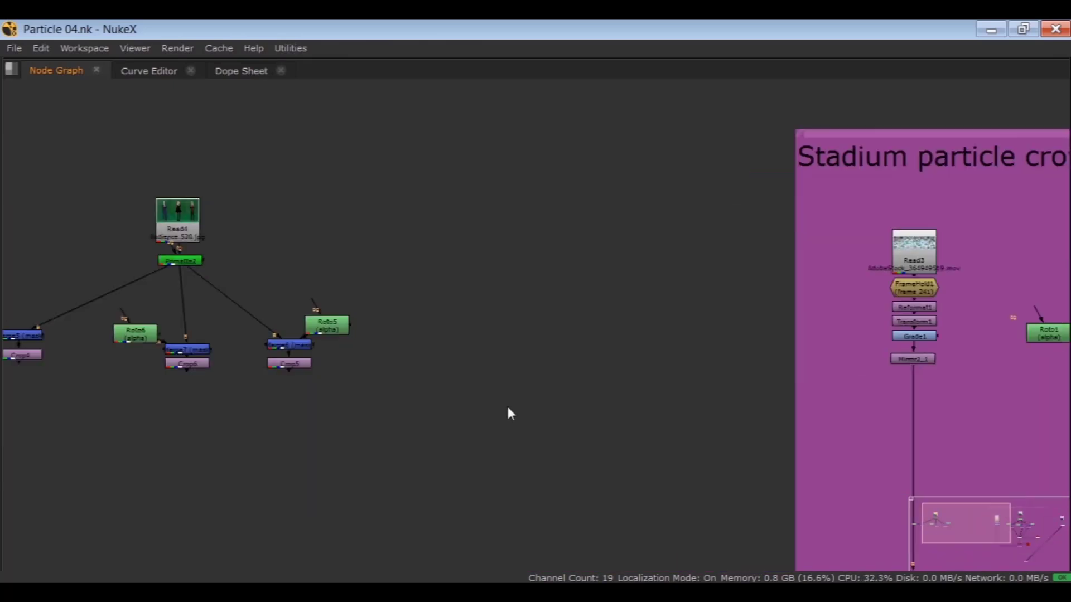
pyautogui.scroll(1, 510, 413)
pyautogui.press('Tab')
pyautogui.write('card')
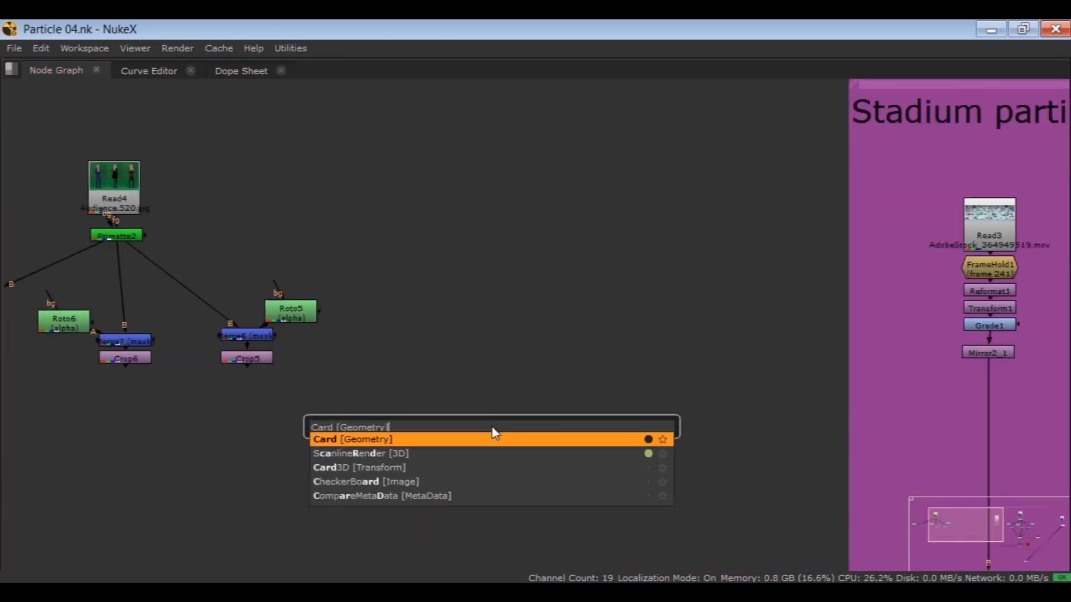
pyautogui.press('Return')
pyautogui.press('space')
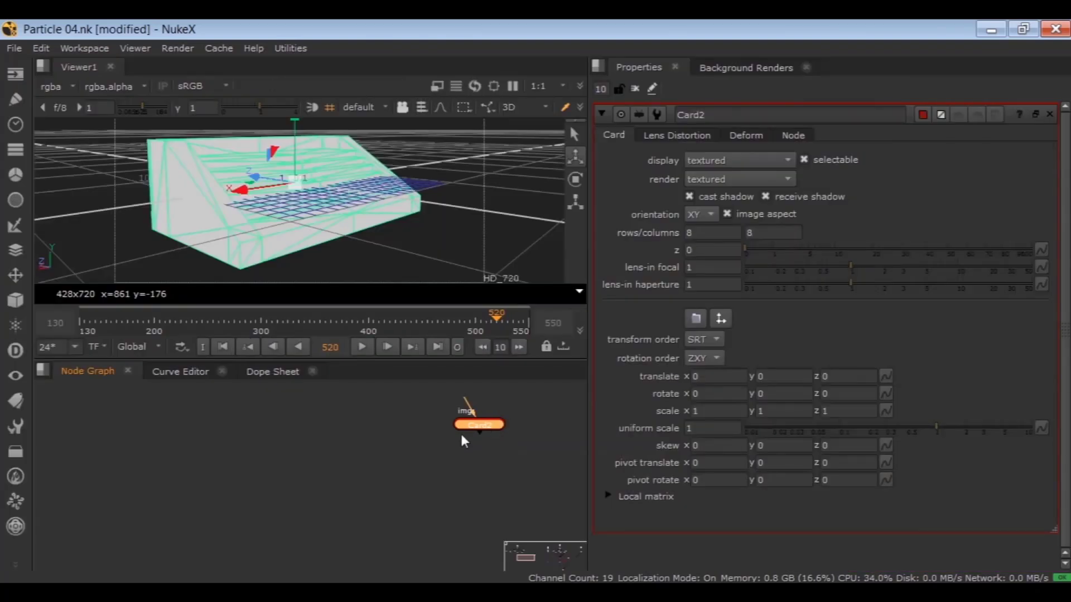
# View Card2 on its own in the 3D viewer with its properties open, and frame the card.
pyautogui.press('3')
pyautogui.click(635, 87)
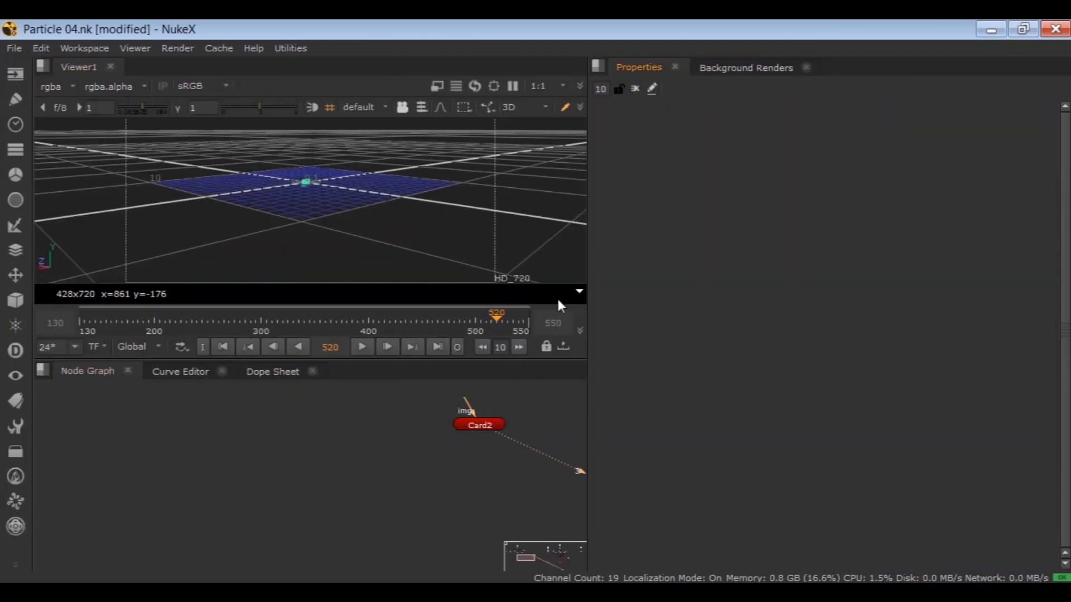
pyautogui.doubleClick(484, 426)
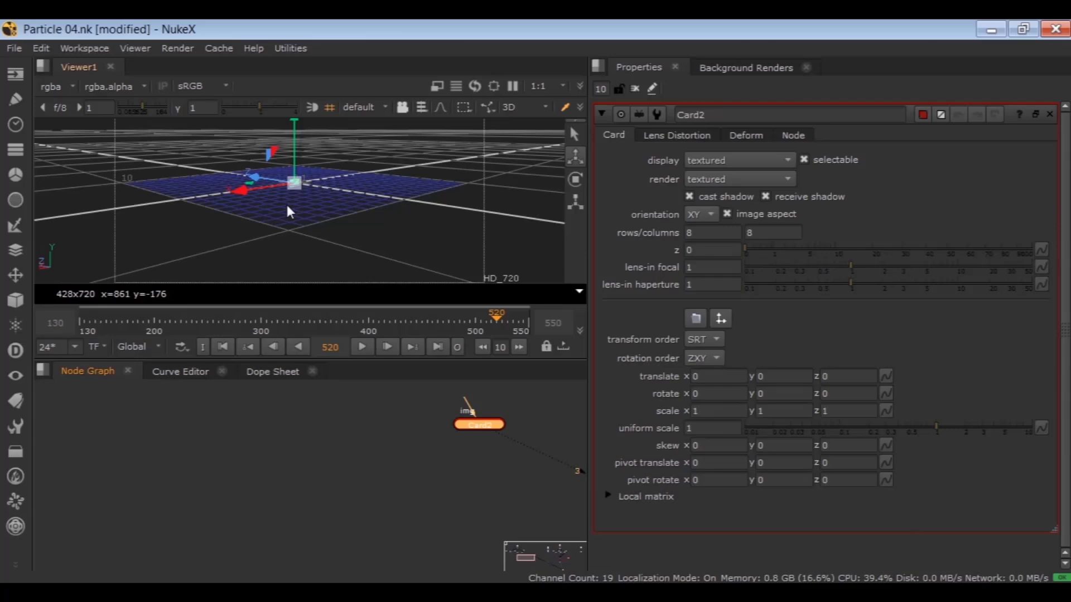
pyautogui.press('space')
pyautogui.press('f')
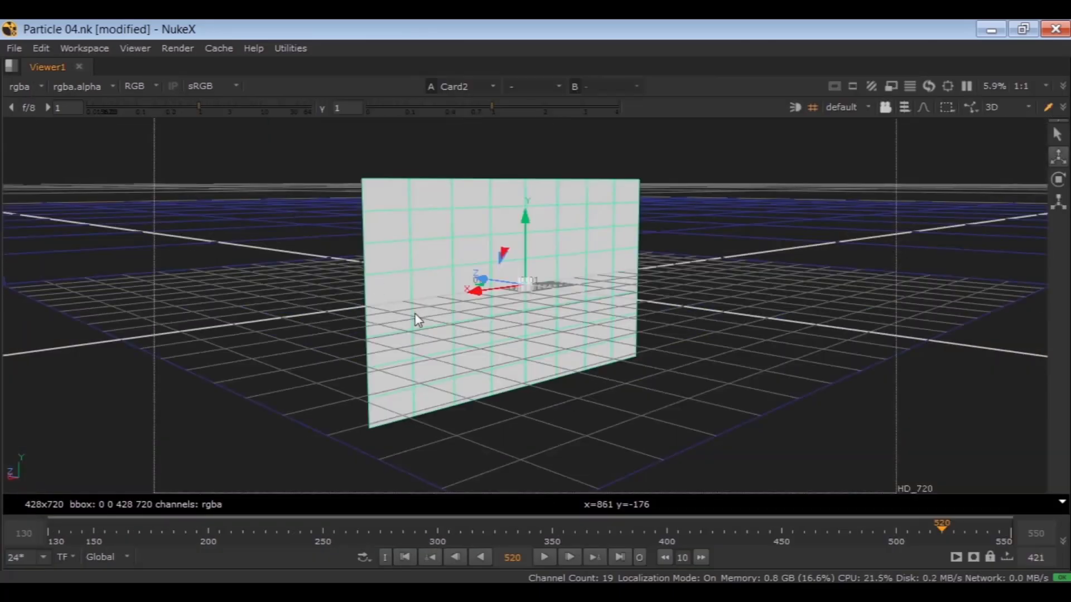
pyautogui.keyDown('ctrl'); pyautogui.moveTo(445, 291); pyautogui.dragTo(501, 324); pyautogui.keyUp('ctrl')
pyautogui.press('space')
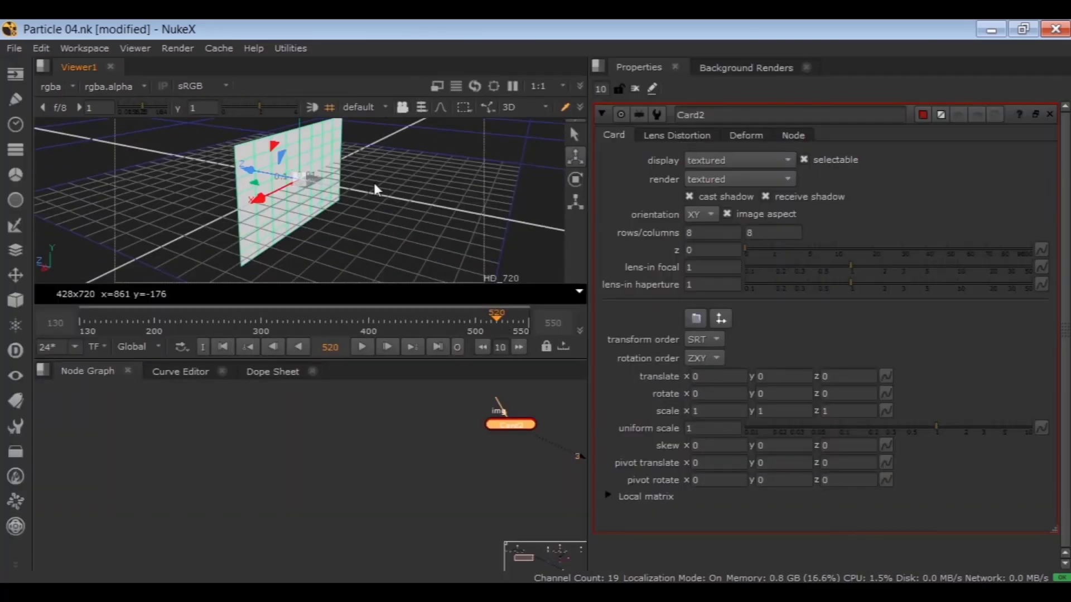
# Set the card's orientation to ZX so it lies flat on the ground grid.
pyautogui.click(697, 215)
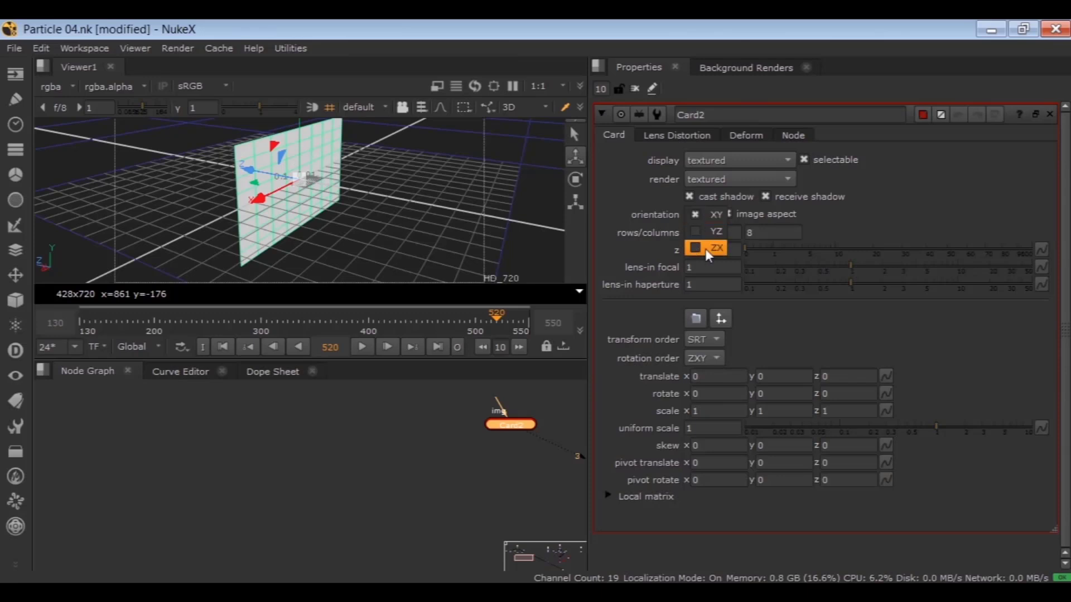
pyautogui.click(705, 249)
pyautogui.click(697, 233)
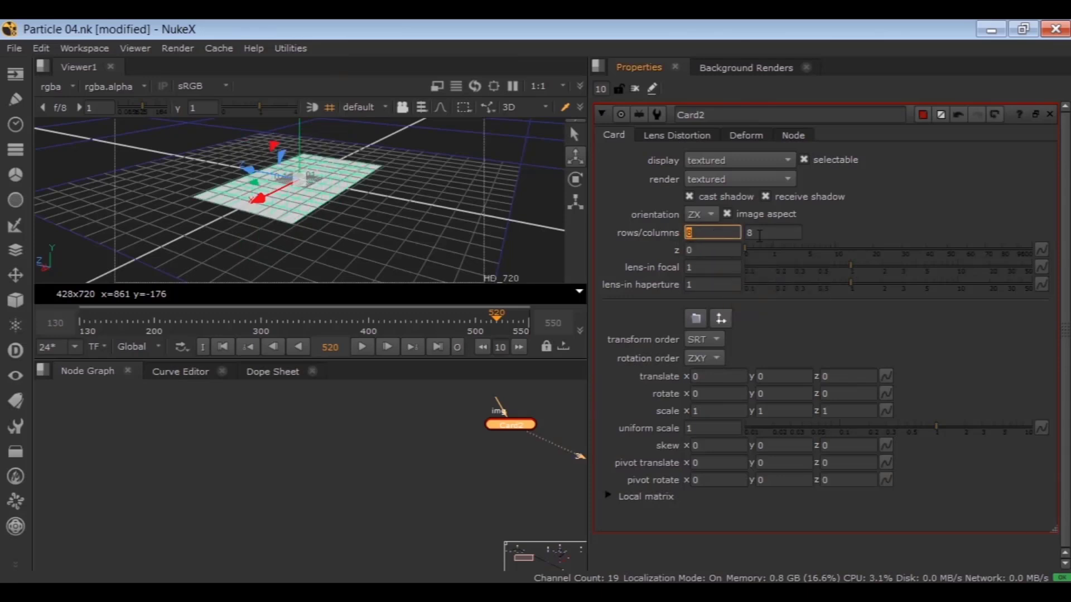
pyautogui.press('Tab')
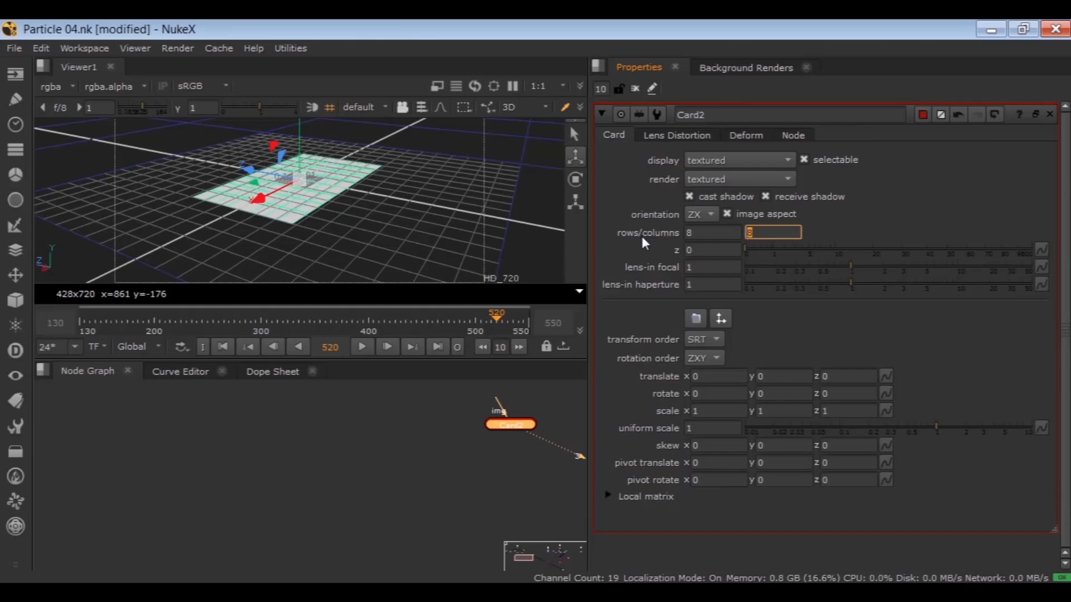
# Examine the flat card's row and column subdivisions up close from several angles.
pyautogui.keyDown('ctrl'); pyautogui.moveTo(259, 194); pyautogui.dragTo(491, 235); pyautogui.keyUp('ctrl')
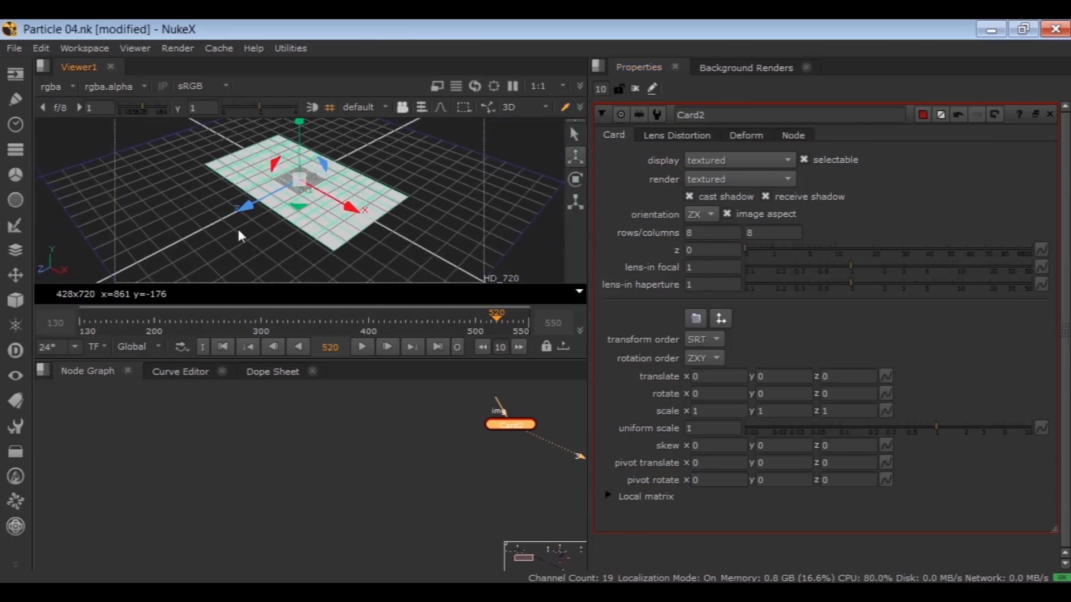
pyautogui.keyDown('ctrl'); pyautogui.moveTo(236, 226); pyautogui.dragTo(280, 237); pyautogui.keyUp('ctrl')
pyautogui.press('space')
pyautogui.press('space')
pyautogui.scroll(4, 671, 320)
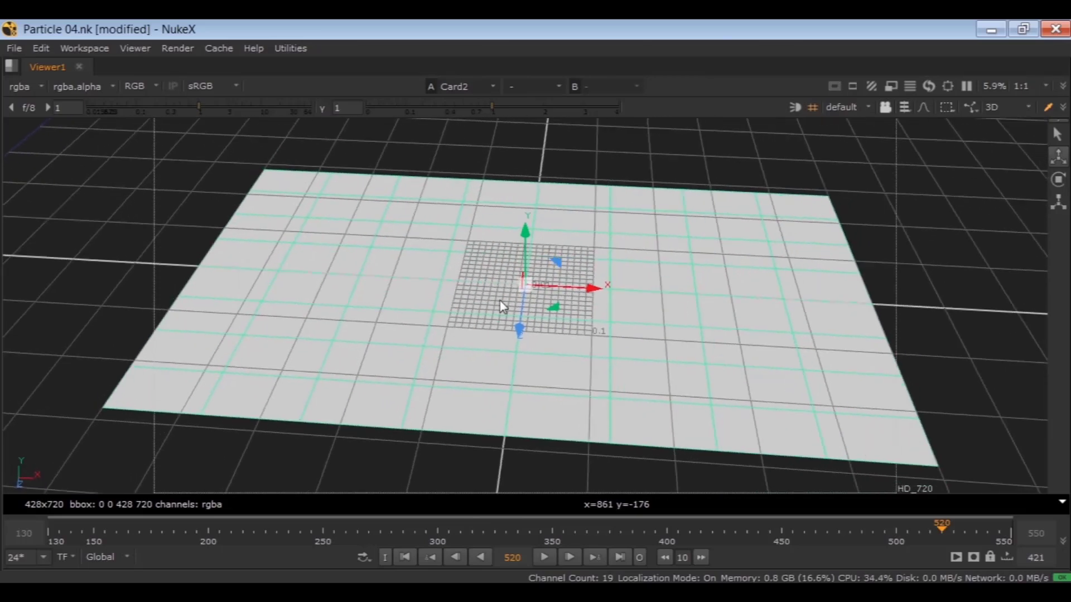
pyautogui.press('space')
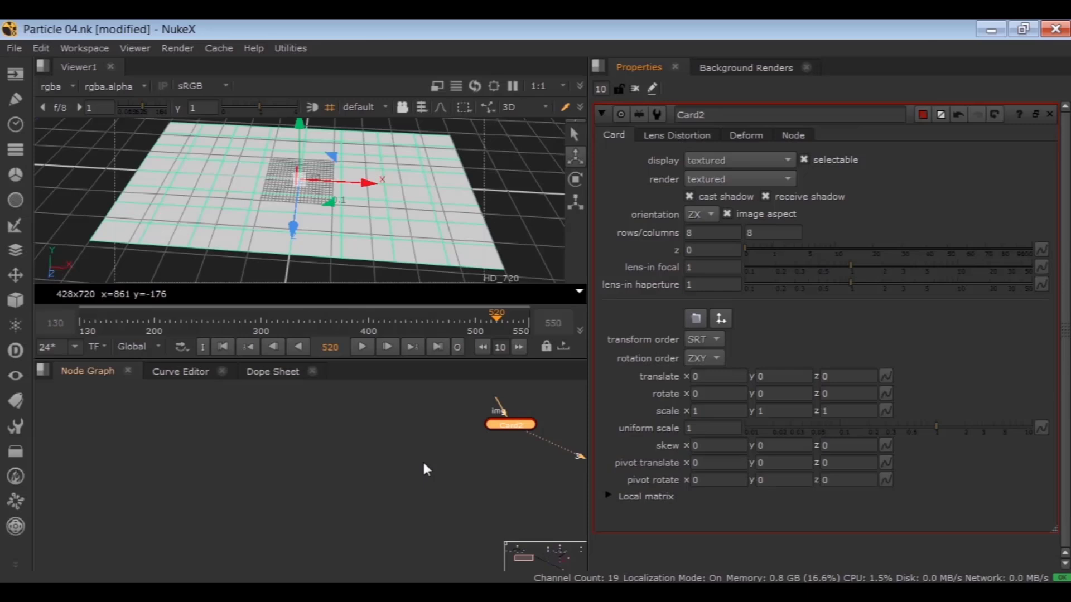
# Add a 3D Camera node beside Card2 in the node graph.
pyautogui.moveTo(392, 457); pyautogui.dragTo(219, 442, button='middle')
pyautogui.click(294, 458)
pyautogui.press('space')
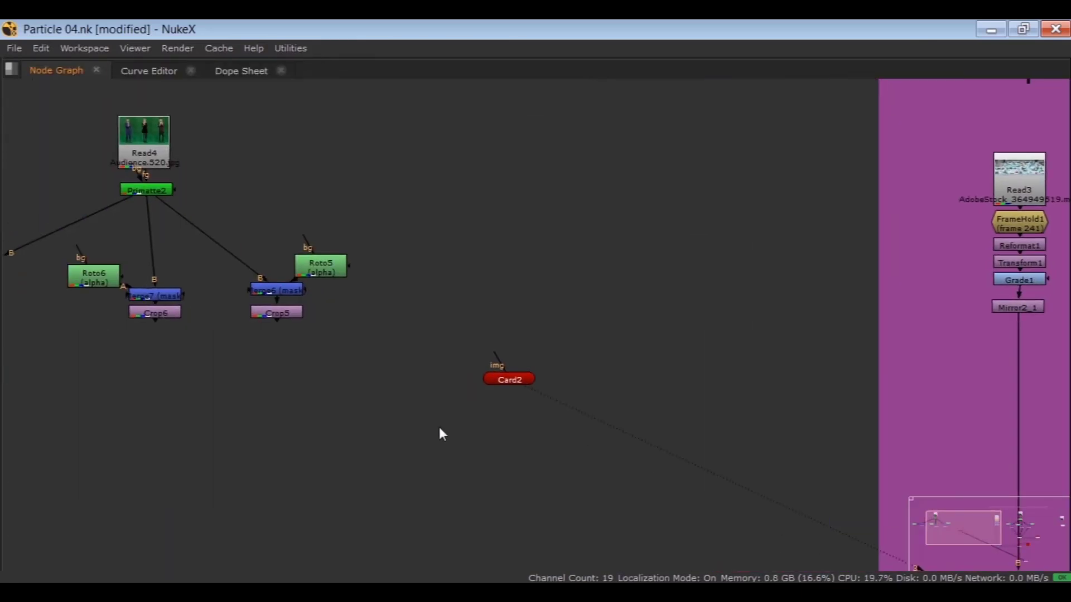
pyautogui.press('Tab')
pyautogui.write('came')
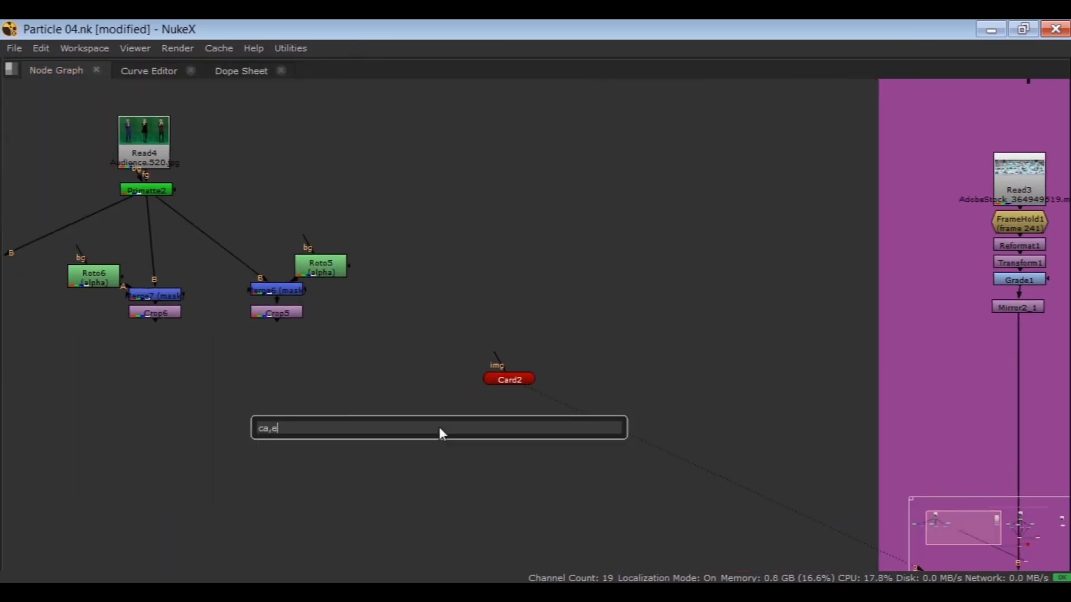
pyautogui.write('ra [3D')
pyautogui.press('Return')
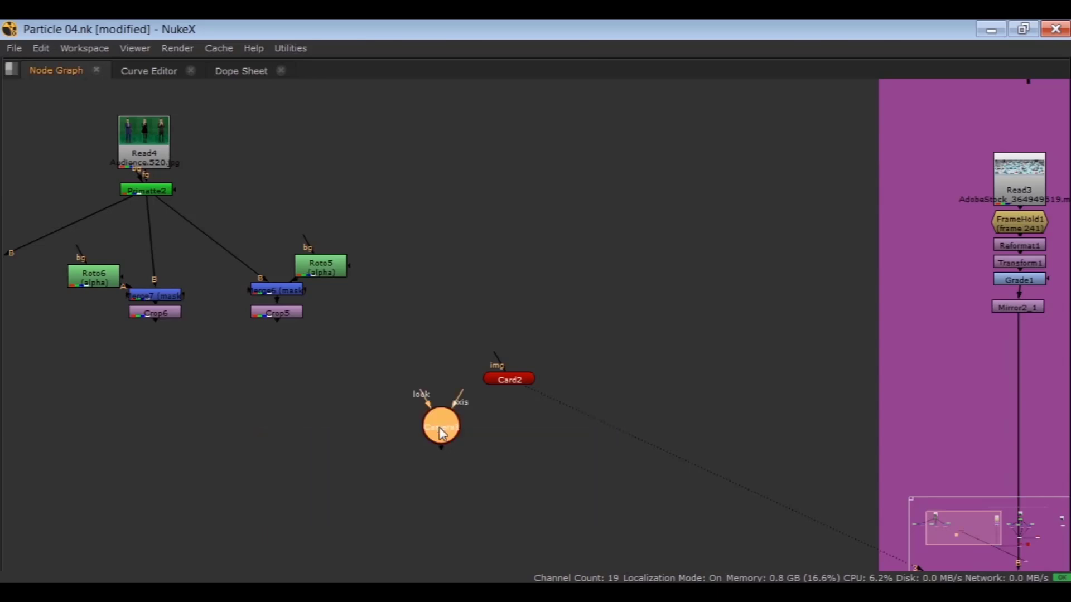
# Pull the camera back along its Z axis, away from the card.
pyautogui.press('space')
pyautogui.press('space')
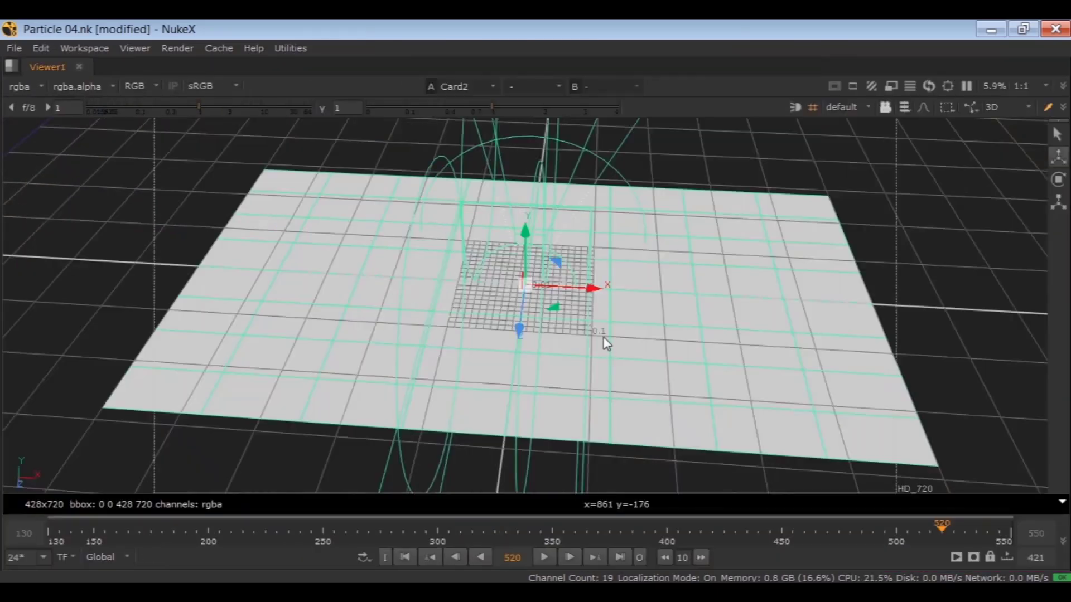
pyautogui.keyDown('ctrl'); pyautogui.moveTo(604, 338); pyautogui.dragTo(287, 237); pyautogui.keyUp('ctrl')
pyautogui.scroll(-5, 329, 272)
pyautogui.keyDown('ctrl'); pyautogui.moveTo(329, 272); pyautogui.dragTo(257, 295); pyautogui.keyUp('ctrl')
pyautogui.scroll(-2, 398, 237)
pyautogui.scroll(-2, 328, 313)
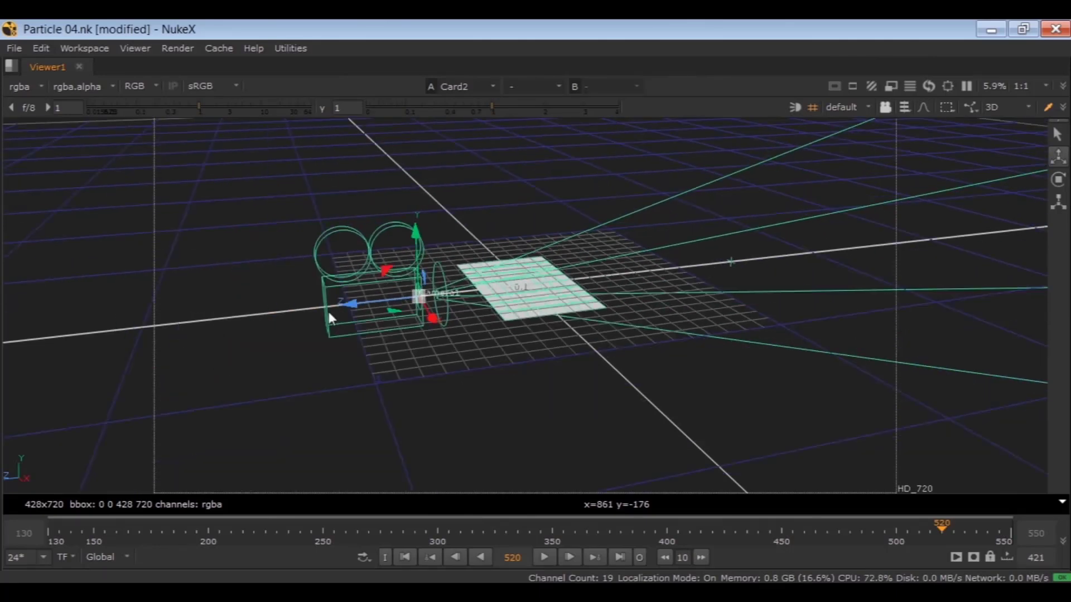
pyautogui.moveTo(345, 303); pyautogui.dragTo(367, 352)
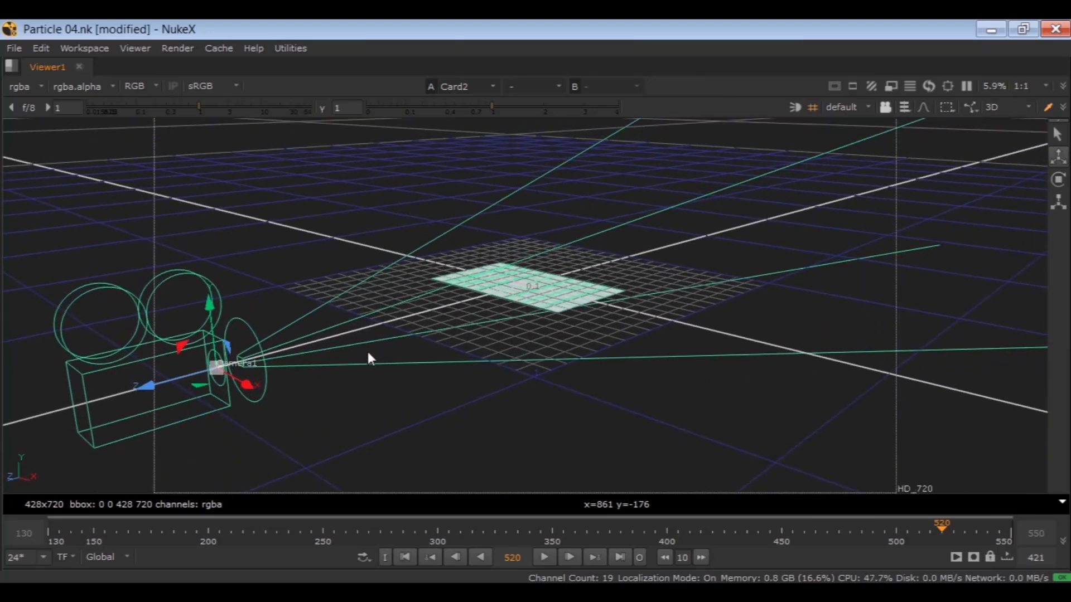
# Look through Camera1 and tilt Card2 about its X axis to about 23 degrees.
pyautogui.click(831, 106)
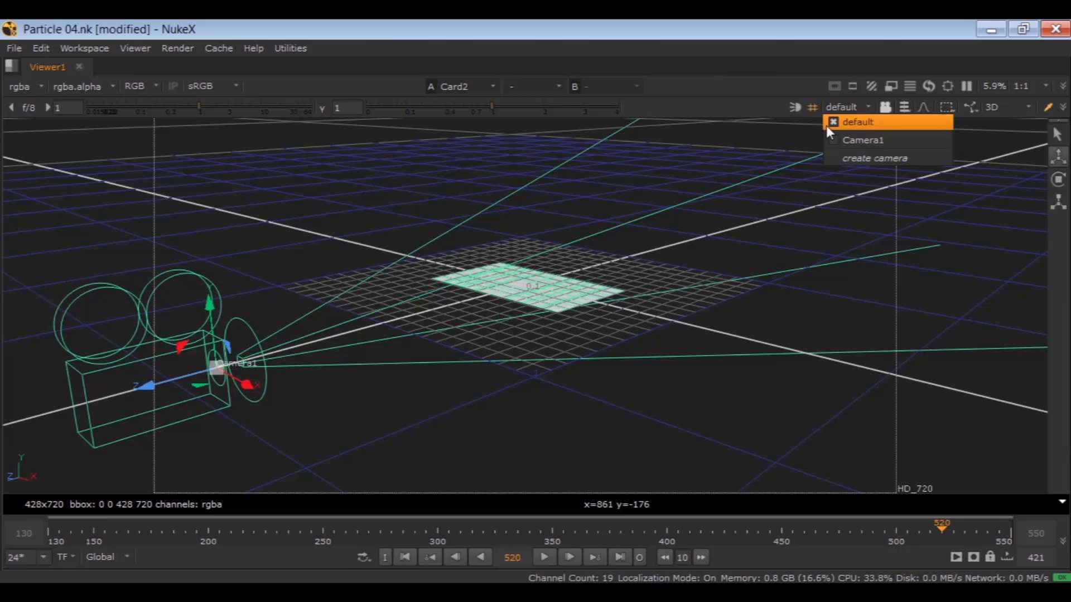
pyautogui.click(829, 138)
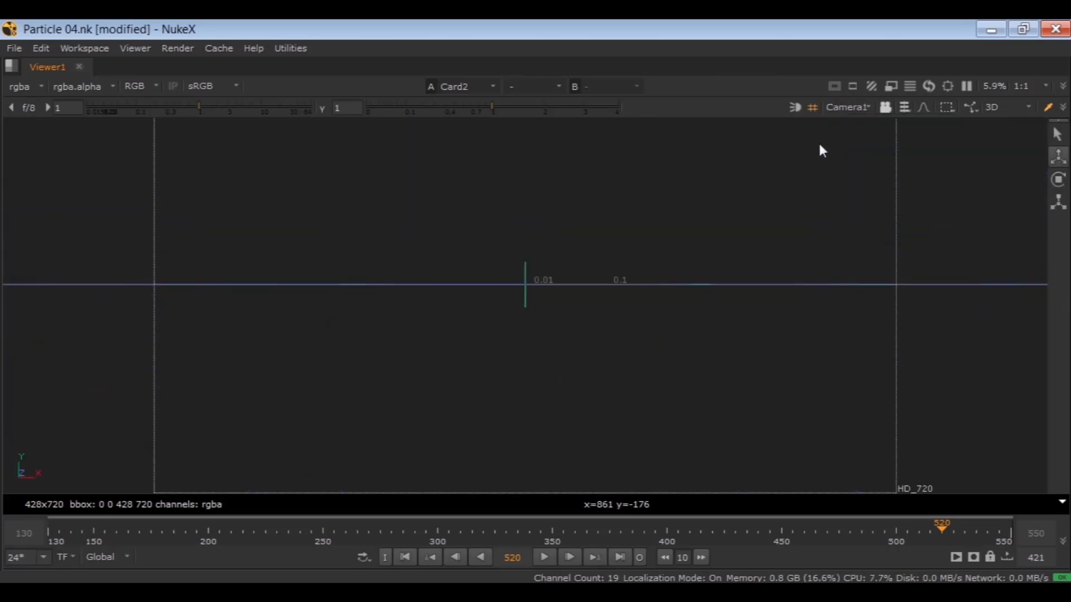
pyautogui.press('space')
pyautogui.scroll(-1, 458, 417)
pyautogui.moveTo(458, 417); pyautogui.dragTo(389, 441, button='middle')
pyautogui.doubleClick(453, 413)
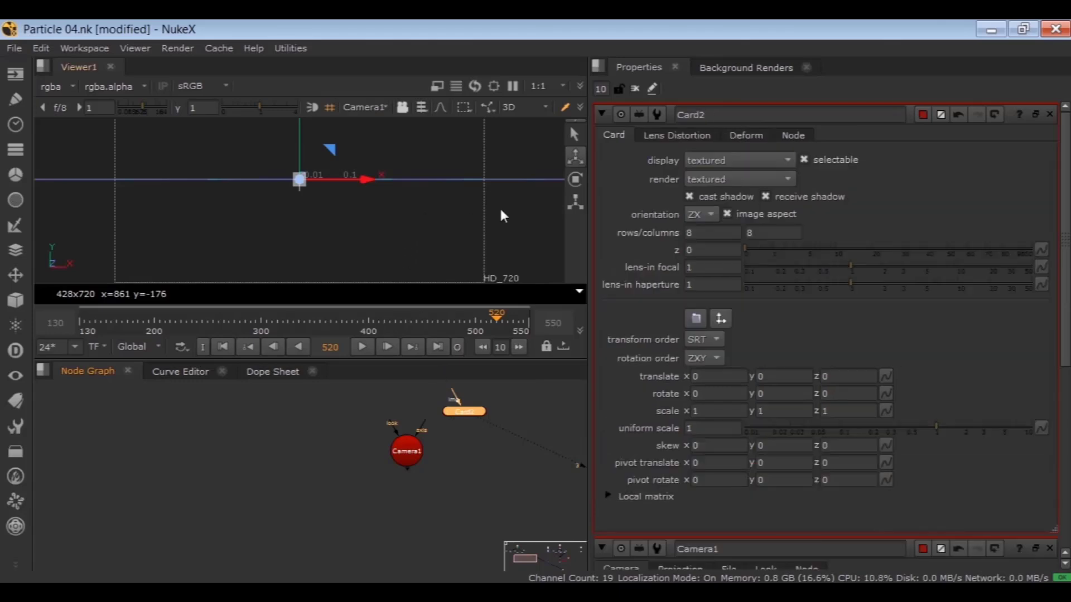
pyautogui.click(575, 180)
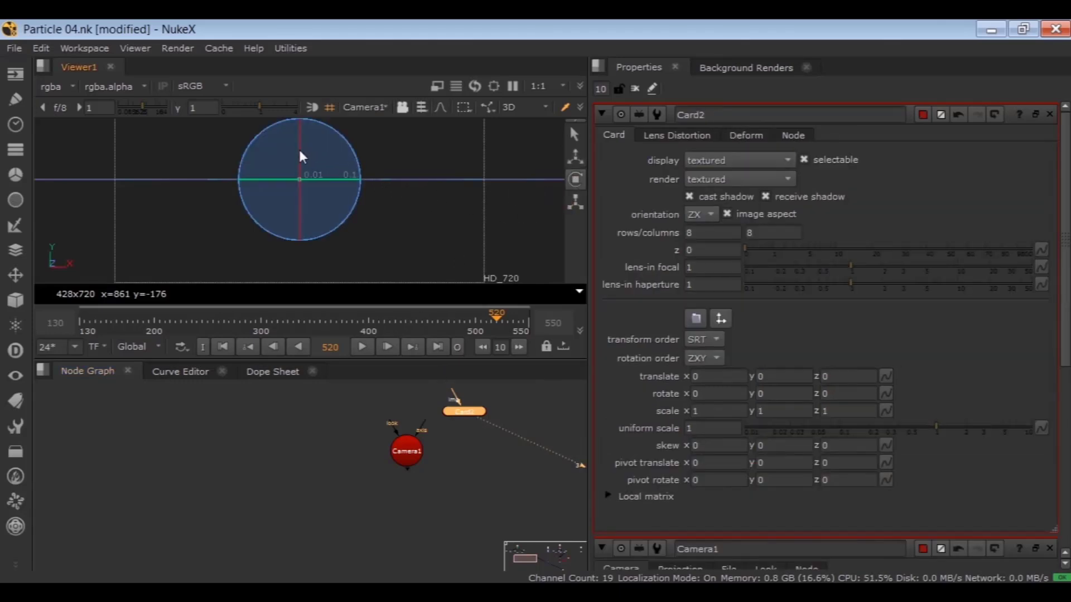
pyautogui.moveTo(299, 156); pyautogui.dragTo(303, 167)
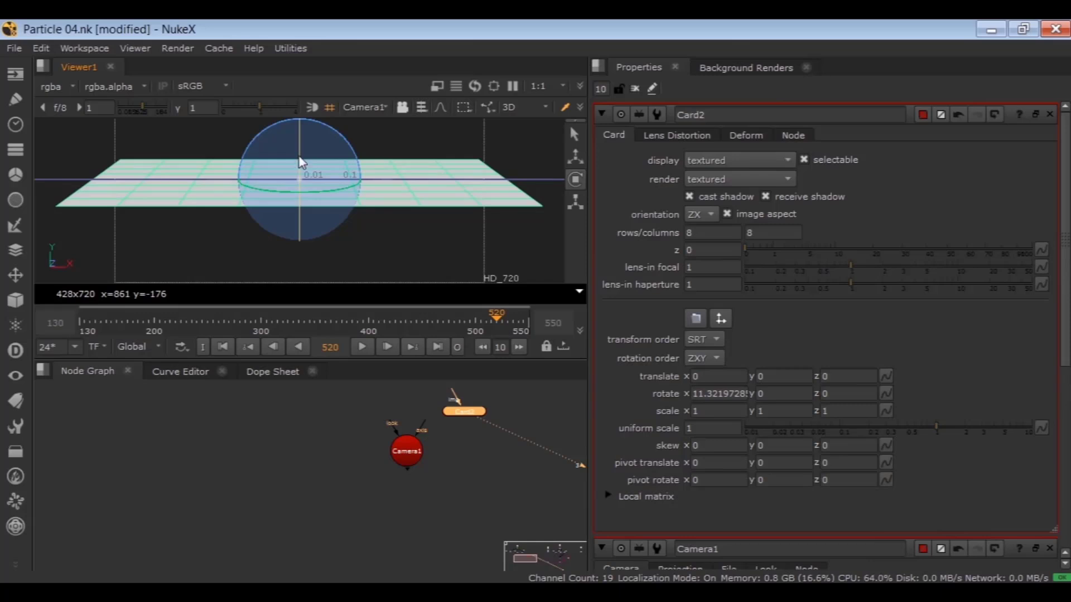
pyautogui.moveTo(299, 162); pyautogui.dragTo(299, 172)
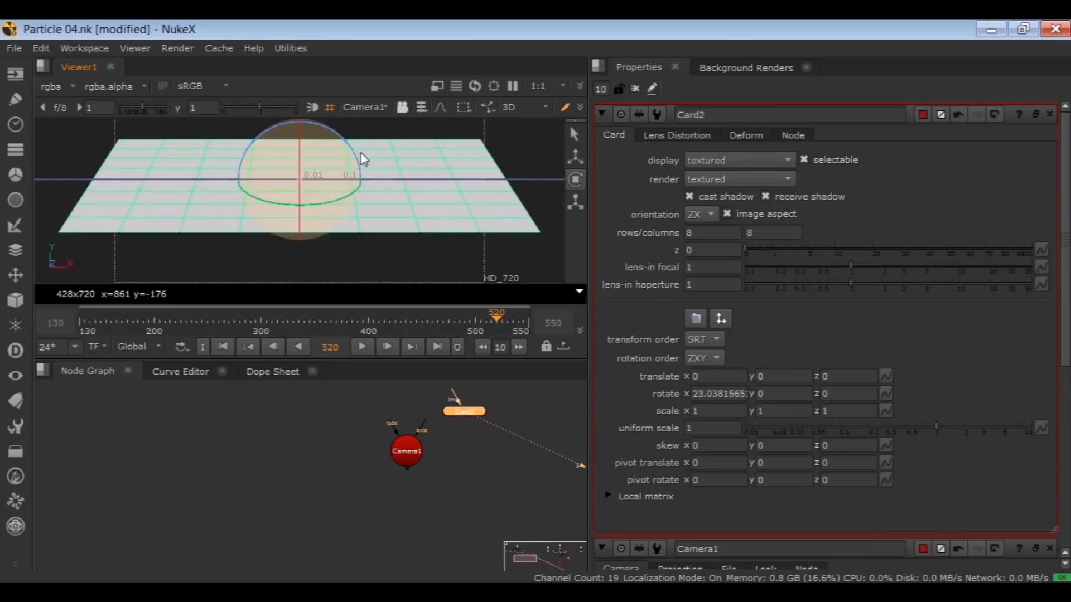
# Return the viewer from Camera1 to the default 3D view and switch it to vertex selection.
pyautogui.click(365, 106)
pyautogui.click(369, 119)
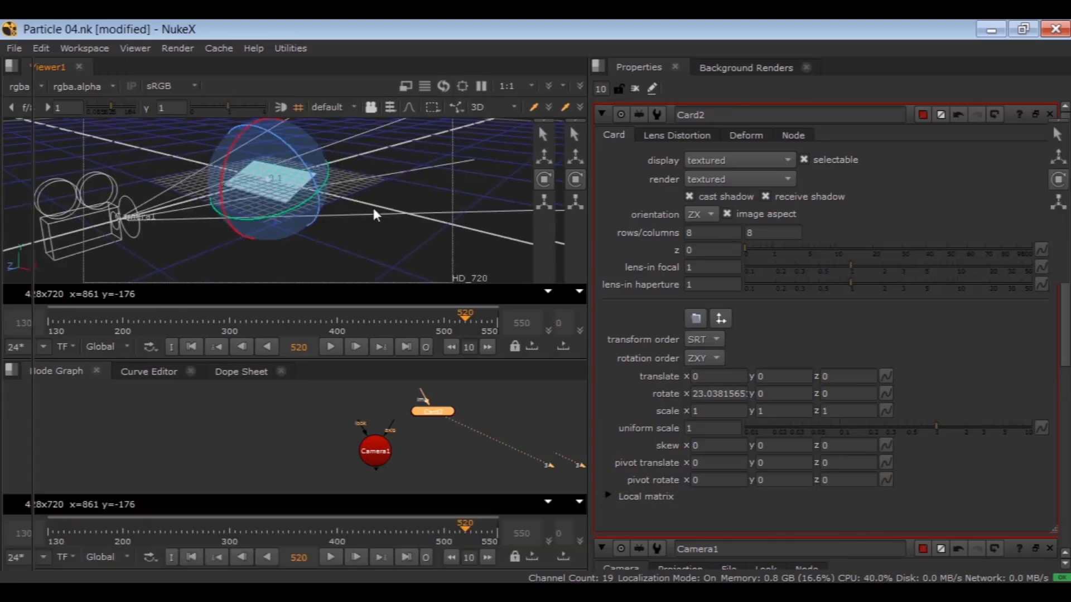
pyautogui.press('space')
pyautogui.click(1054, 136)
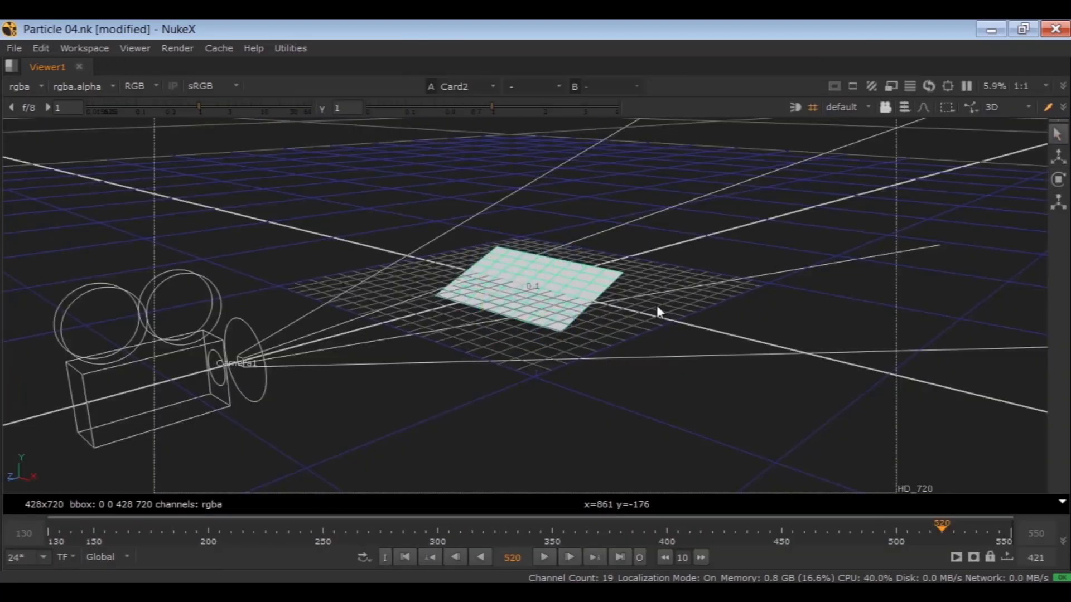
pyautogui.click(903, 106)
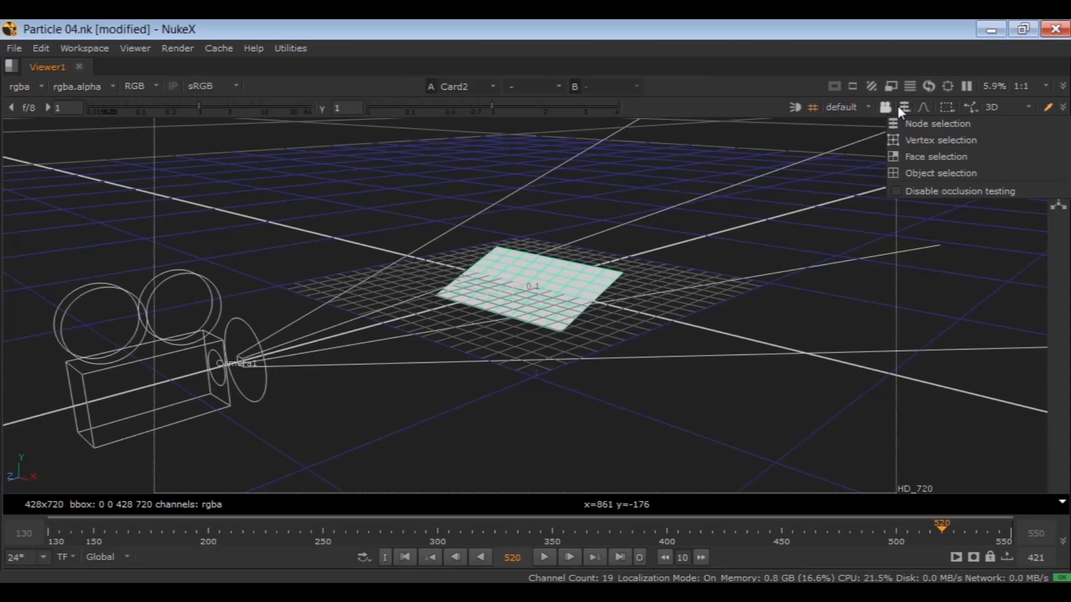
pyautogui.click(948, 140)
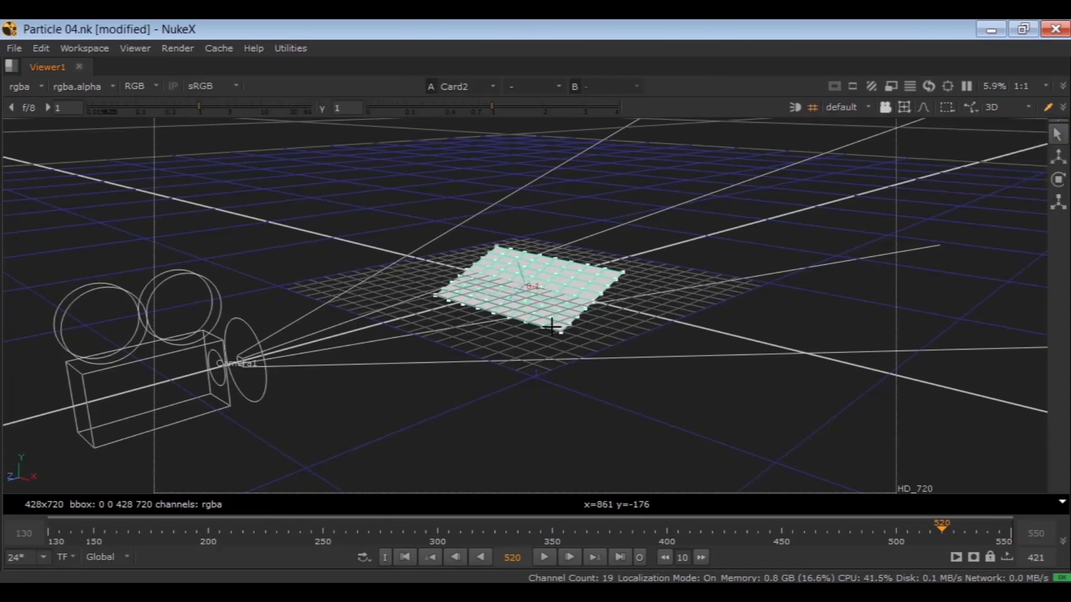
# Select all of Card2's interior vertices, leaving its outer border vertices unselected.
pyautogui.keyDown('ctrl'); pyautogui.moveTo(557, 326); pyautogui.dragTo(674, 351); pyautogui.keyUp('ctrl')
pyautogui.scroll(3, 592, 321)
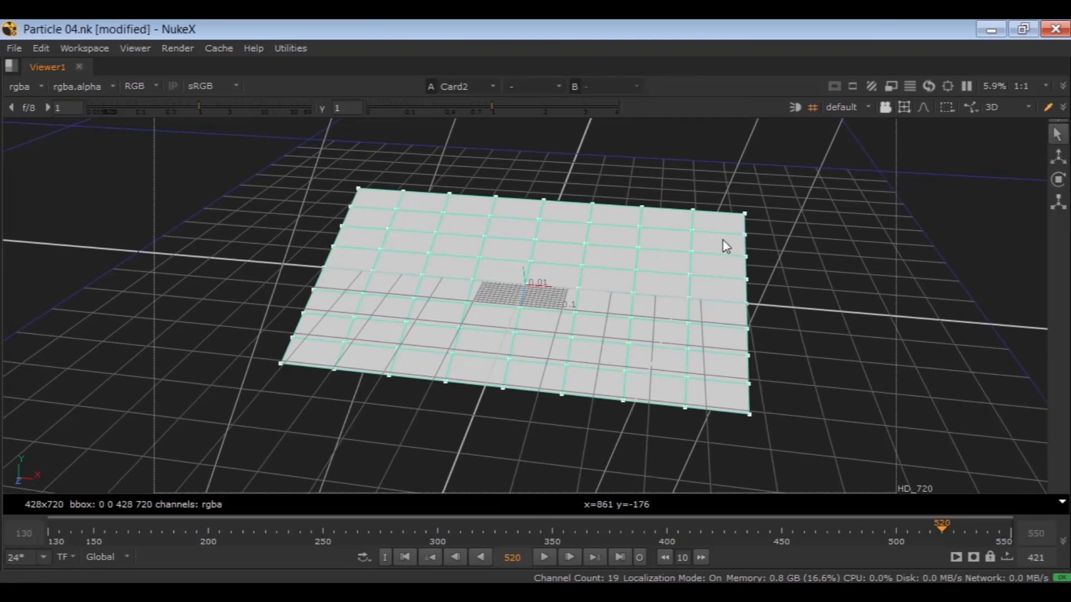
pyautogui.moveTo(714, 223); pyautogui.dragTo(642, 374)
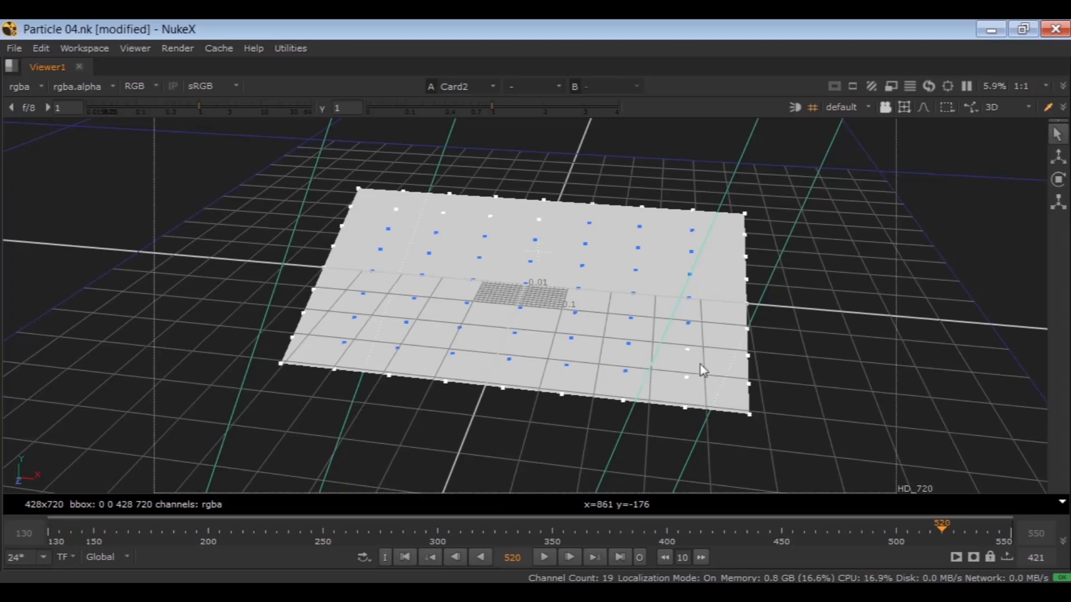
pyautogui.keyDown('shift'); pyautogui.moveTo(708, 346); pyautogui.dragTo(655, 383); pyautogui.keyUp('shift')
pyautogui.keyDown('shift'); pyautogui.moveTo(552, 216); pyautogui.dragTo(389, 216); pyautogui.keyUp('shift')
pyautogui.keyDown('ctrl'); pyautogui.moveTo(560, 378); pyautogui.dragTo(486, 297); pyautogui.keyUp('ctrl')
# Add a GeoSelect node below Card2 in the node graph.
pyautogui.press('space')
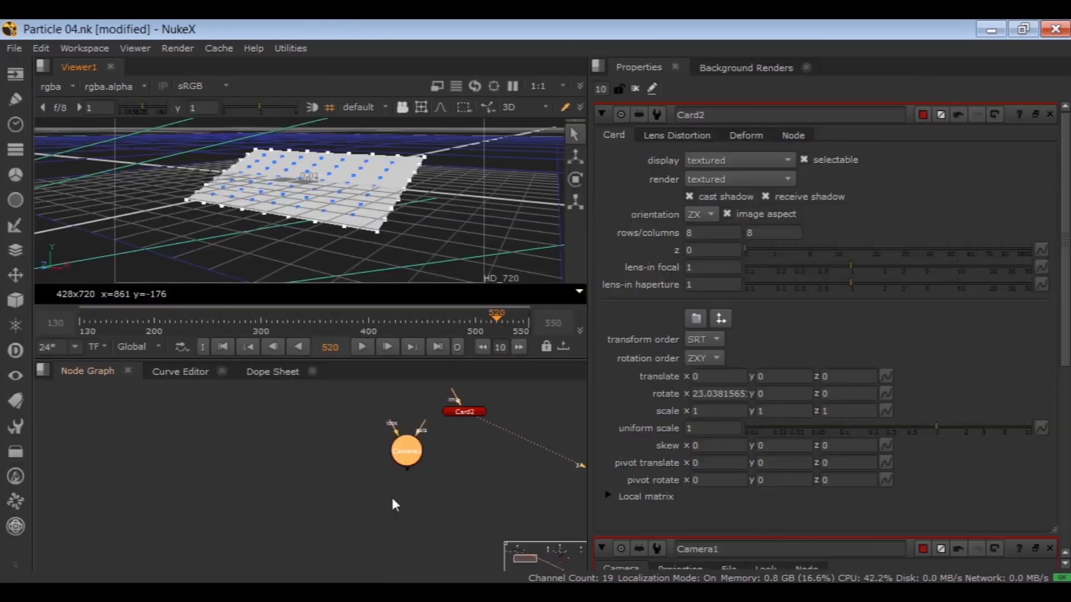
pyautogui.scroll(2, 460, 457)
pyautogui.click(416, 480)
pyautogui.press('Tab')
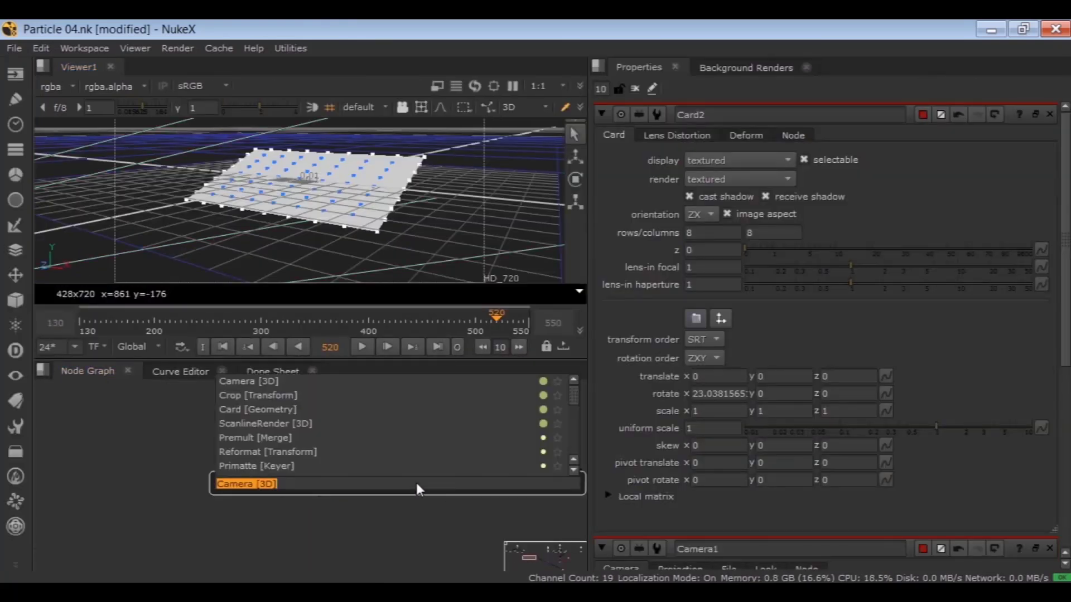
pyautogui.write('fw')
pyautogui.press('BackSpace')
pyautogui.press('BackSpace')
pyautogui.write('ge')
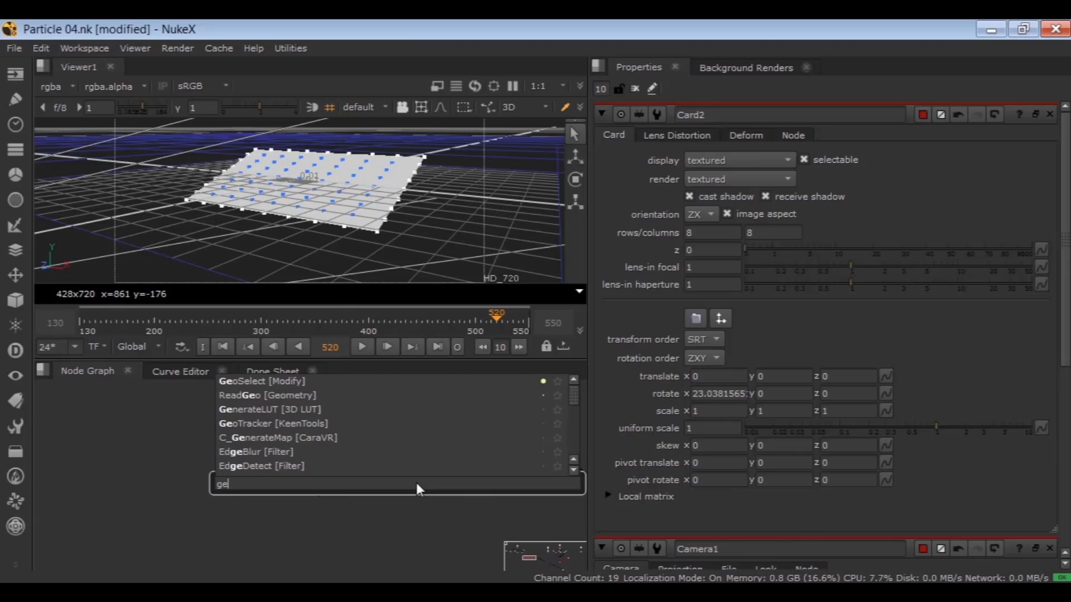
pyautogui.write('osel')
pyautogui.press('Return')
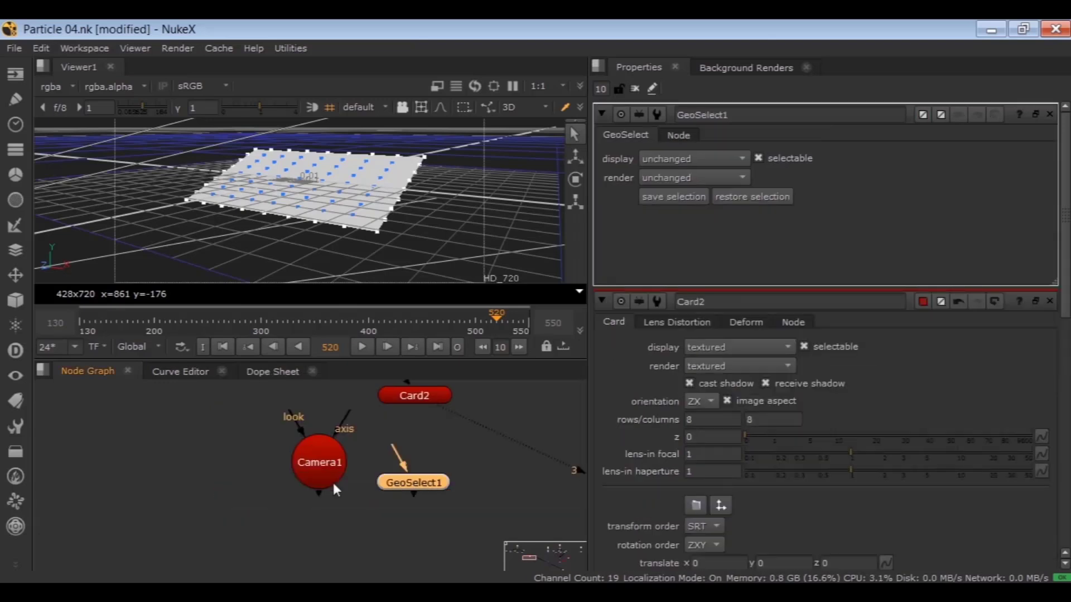
# Connect GeoSelect1 to Card2 and save the current vertex selection in it, moving Camera1 out of the way.
pyautogui.moveTo(393, 485); pyautogui.dragTo(401, 476)
pyautogui.moveTo(312, 474); pyautogui.dragTo(131, 468)
pyautogui.click(407, 476)
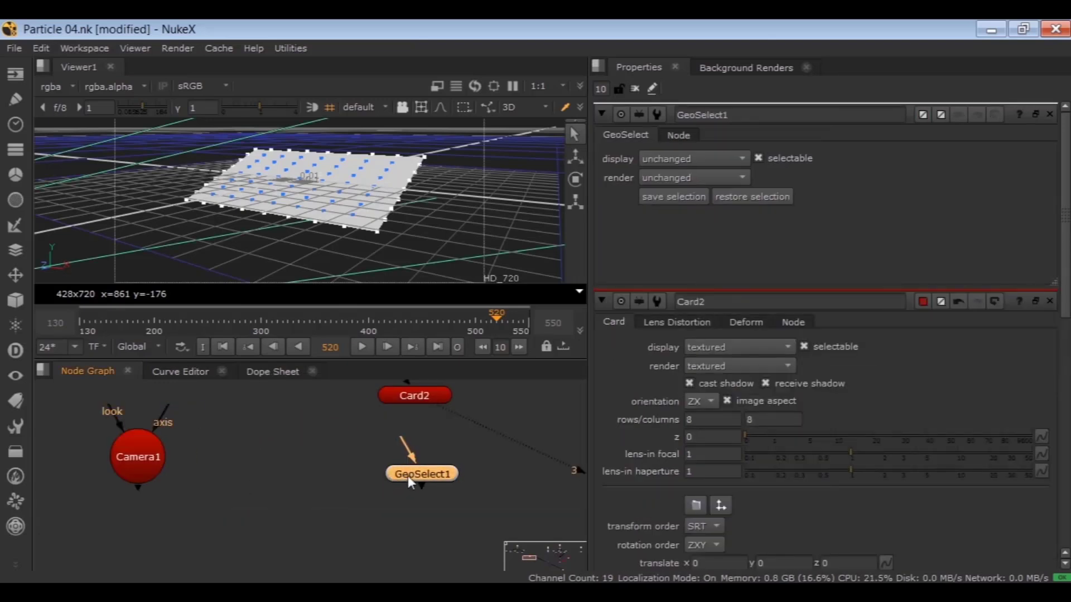
pyautogui.moveTo(411, 461); pyautogui.dragTo(443, 469)
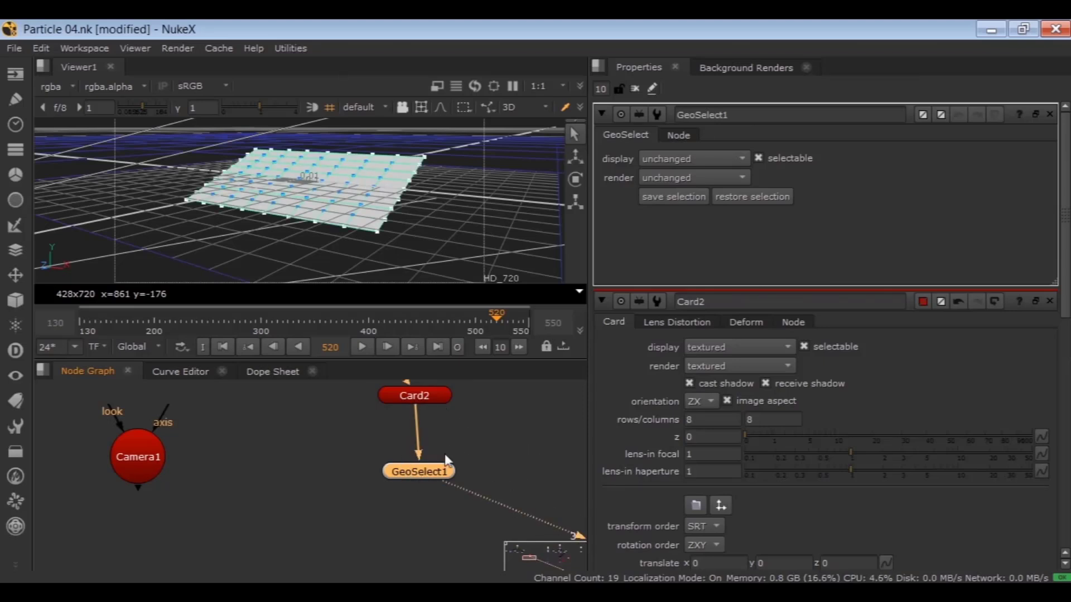
pyautogui.click(672, 199)
# Move Camera1 well away from Card2, clear of the space below the audience crop branches.
pyautogui.click(259, 480)
pyautogui.press('space')
pyautogui.scroll(-3, 278, 393)
pyautogui.moveTo(313, 382); pyautogui.dragTo(569, 310, button='middle')
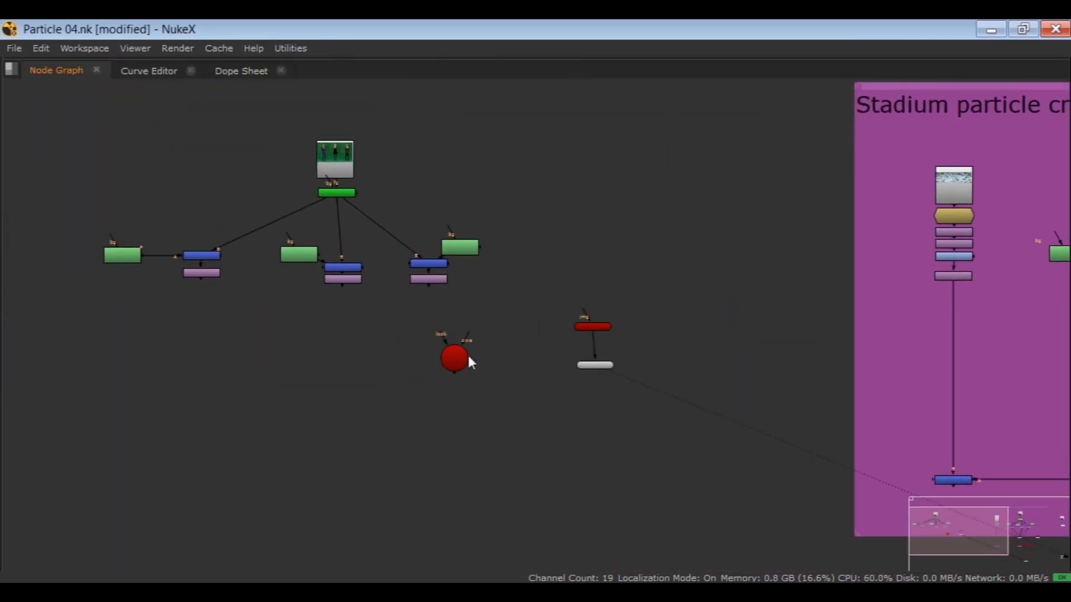
pyautogui.moveTo(469, 358); pyautogui.dragTo(167, 452)
pyautogui.moveTo(797, 91); pyautogui.dragTo(62, 510)
# Add a ParticleEmitter node below the audience branches and connect its particle input to Crop4.
pyautogui.click(337, 385)
pyautogui.scroll(2, 345, 389)
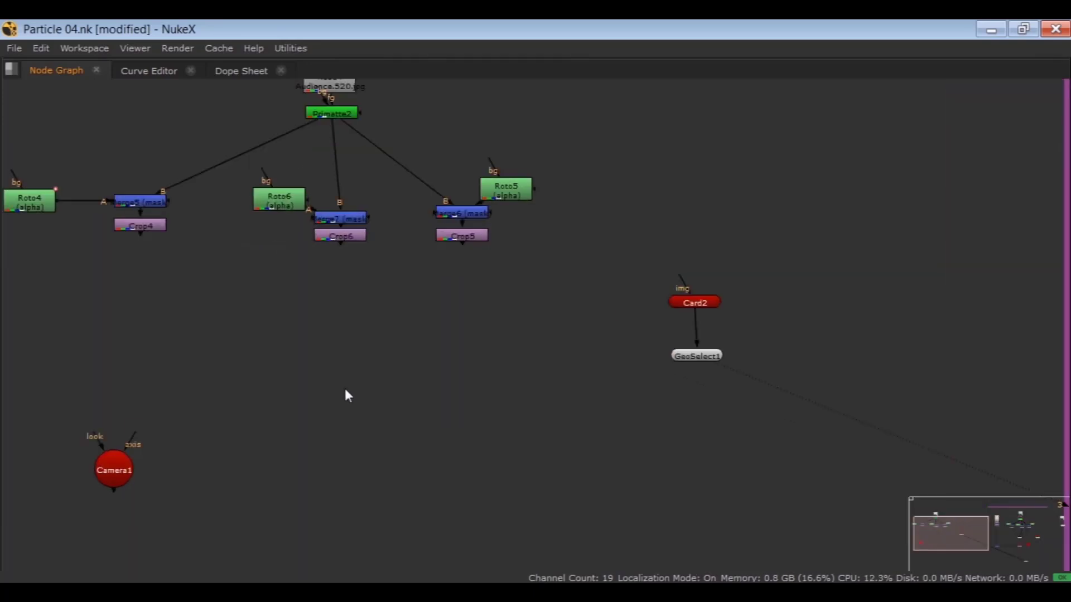
pyautogui.press('Tab')
pyautogui.write('particle')
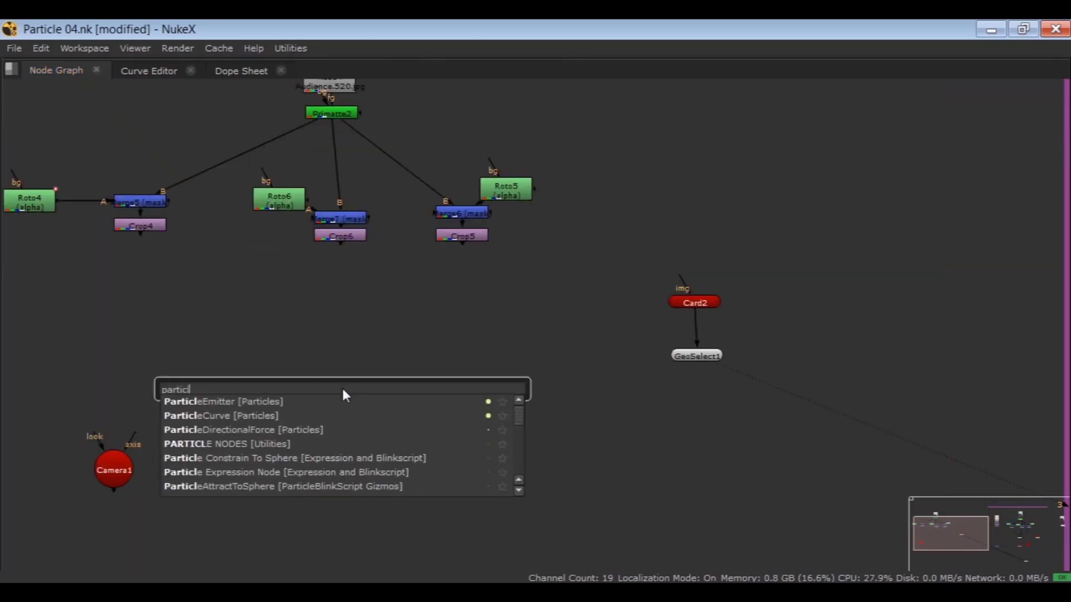
pyautogui.press('Return')
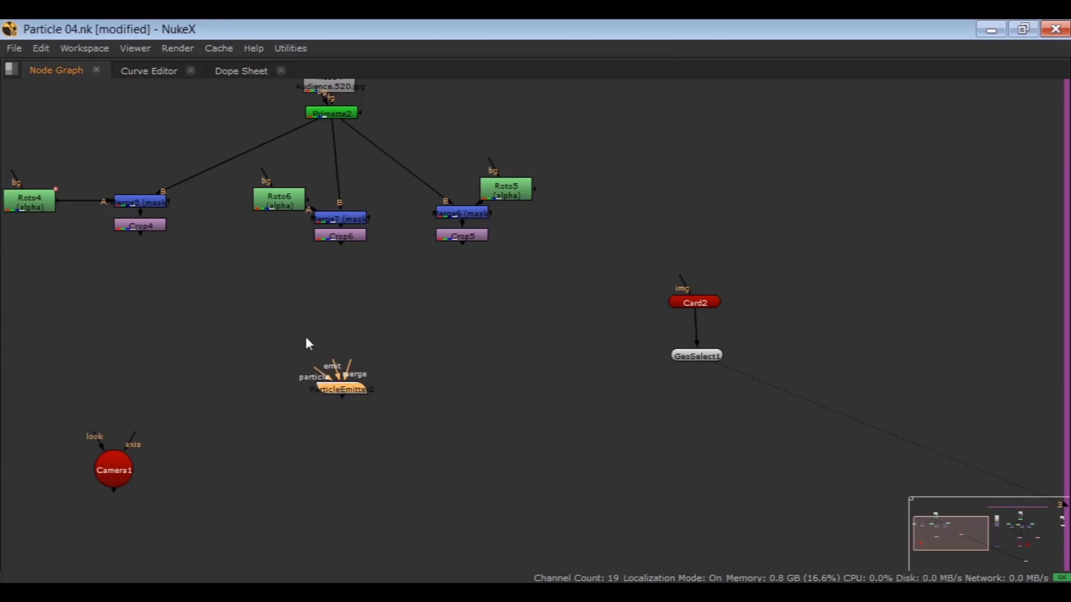
pyautogui.scroll(3, 390, 346)
pyautogui.moveTo(413, 410); pyautogui.dragTo(116, 168)
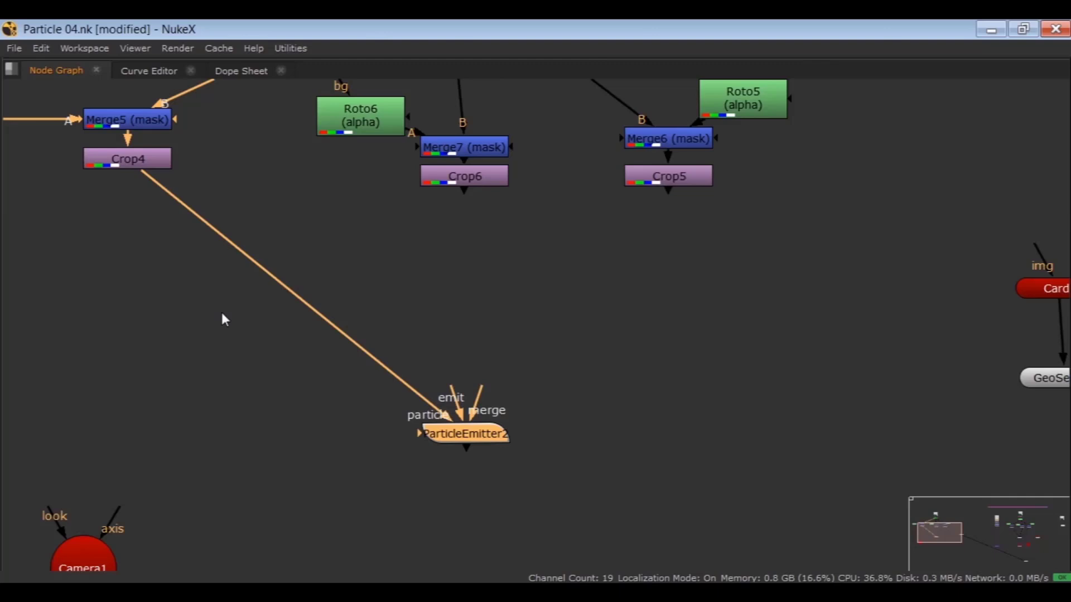
pyautogui.scroll(1, 126, 173)
pyautogui.moveTo(126, 173); pyautogui.dragTo(218, 280, button='middle')
pyautogui.scroll(-1, 217, 285)
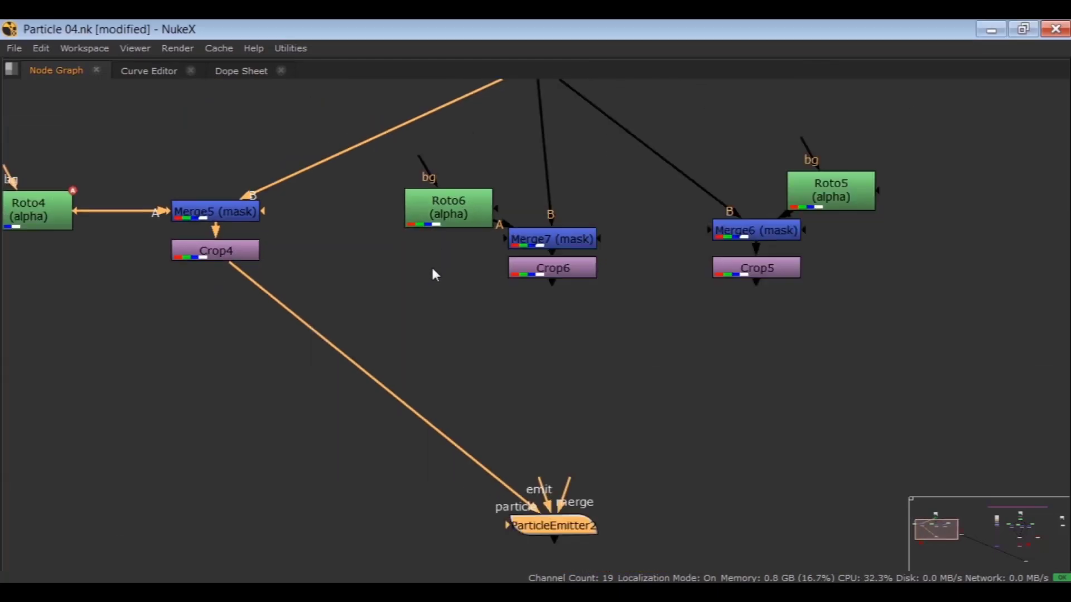
pyautogui.scroll(-3, 411, 301)
pyautogui.moveTo(411, 301); pyautogui.dragTo(392, 335, button='middle')
# Go to the first frame of the timeline.
pyautogui.press('space')
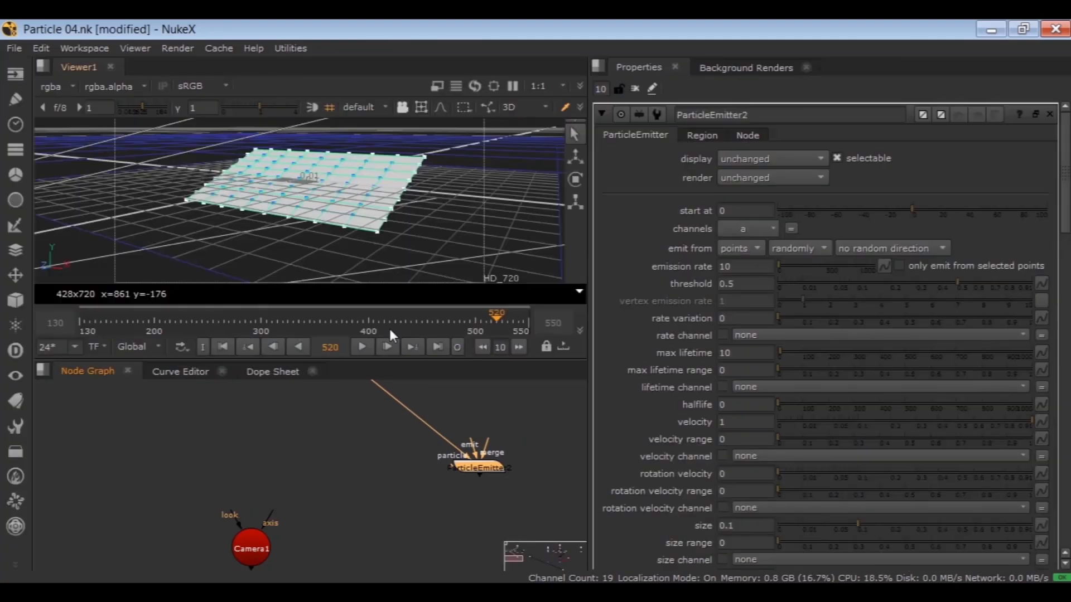
pyautogui.click(223, 347)
pyautogui.click(456, 406)
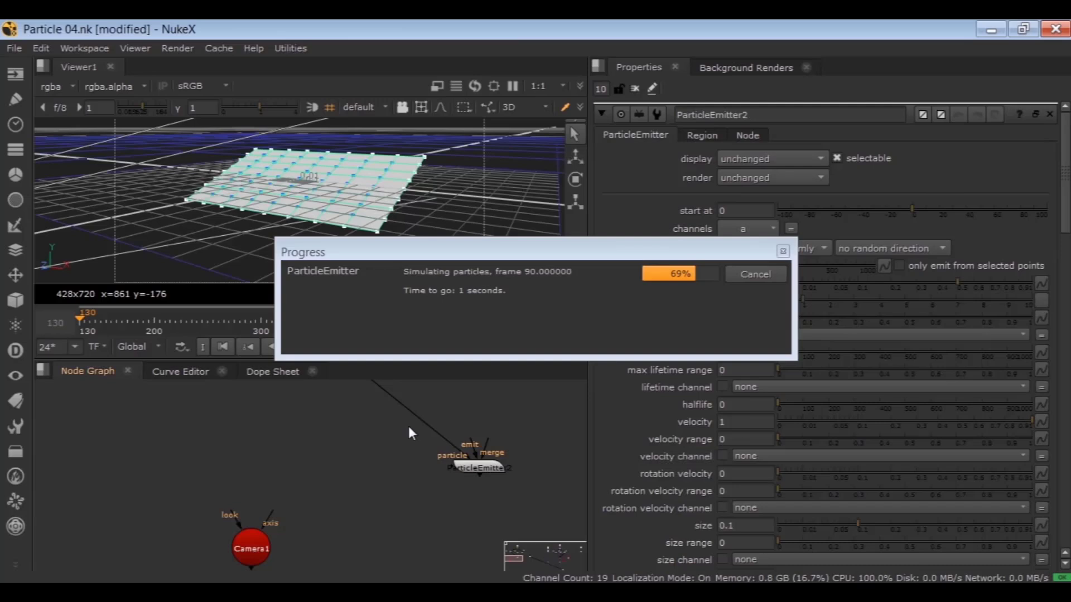
pyautogui.moveTo(377, 435); pyautogui.dragTo(347, 466, button='middle')
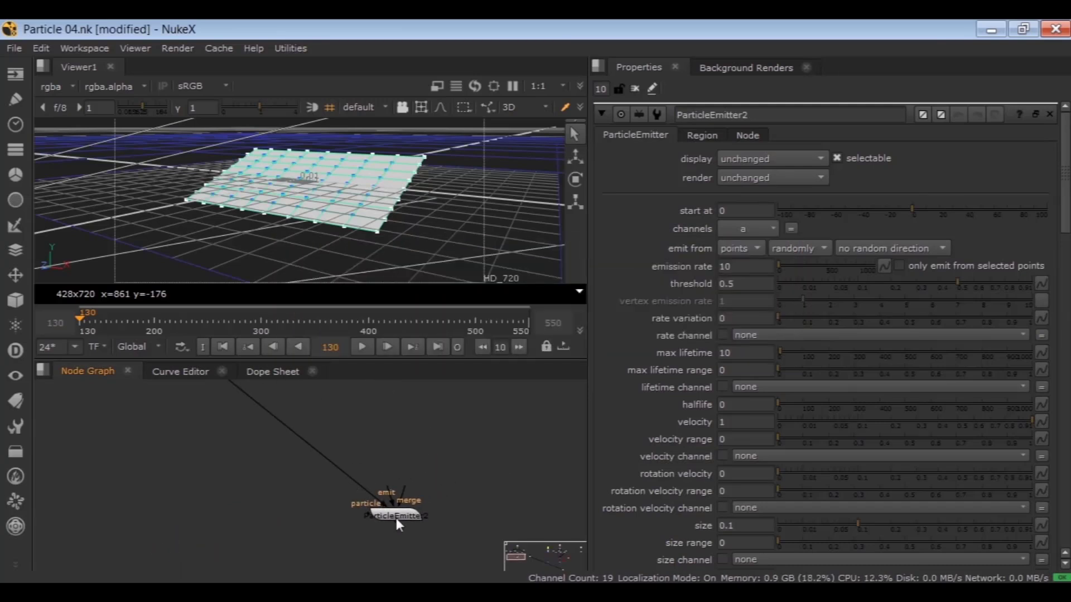
# Connect the particle emitter's second and third particle inputs to Crop6 and Crop5, repositioning the emitter beneath the crops.
pyautogui.moveTo(396, 524); pyautogui.dragTo(310, 434)
pyautogui.press('space')
pyautogui.scroll(4, 335, 459)
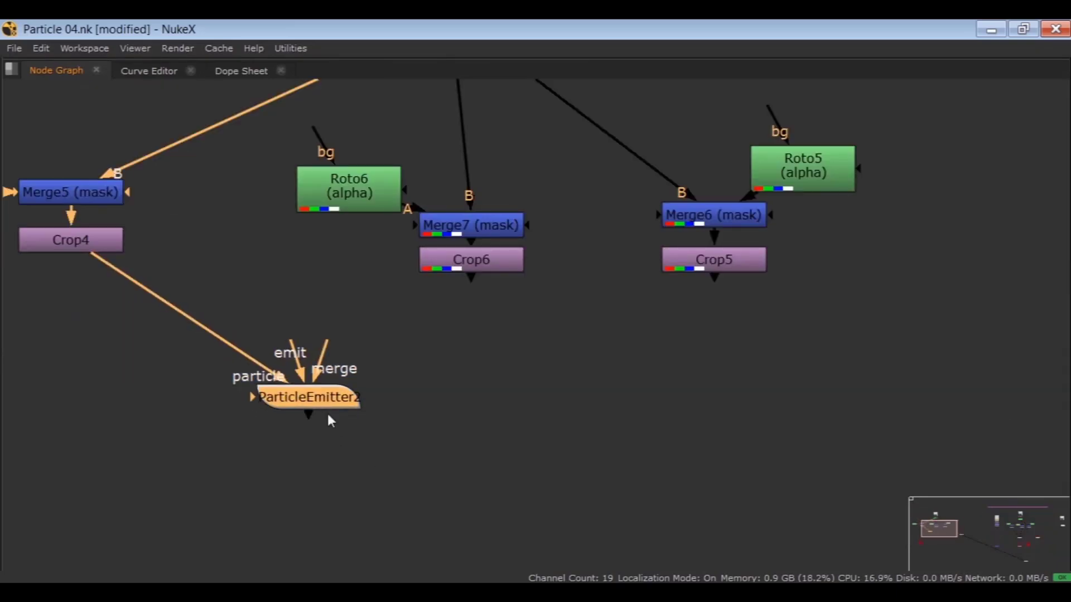
pyautogui.moveTo(255, 399); pyautogui.dragTo(460, 262)
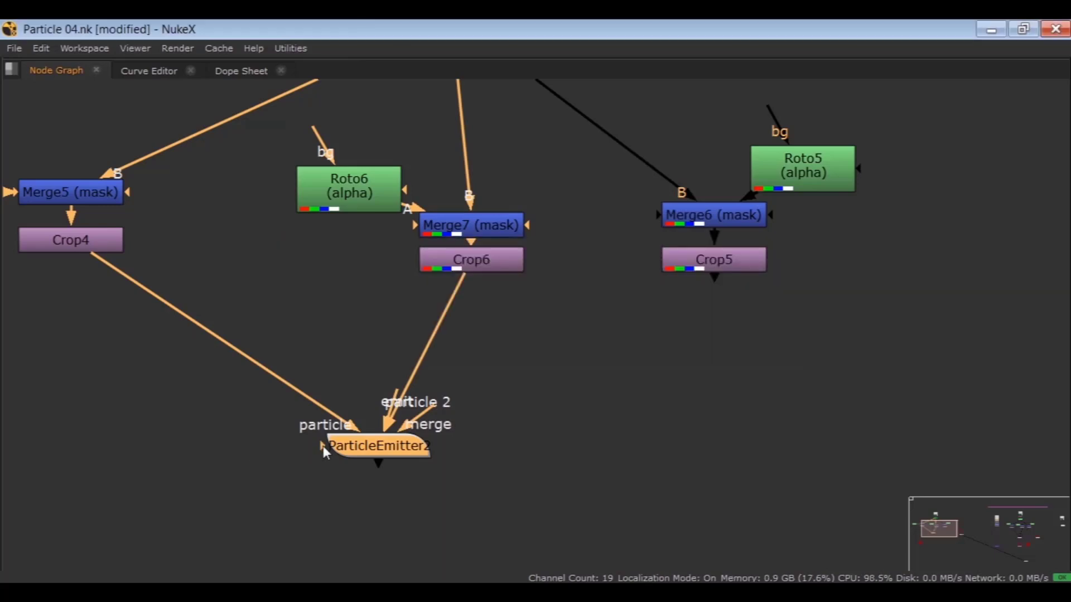
pyautogui.moveTo(323, 446); pyautogui.dragTo(731, 265)
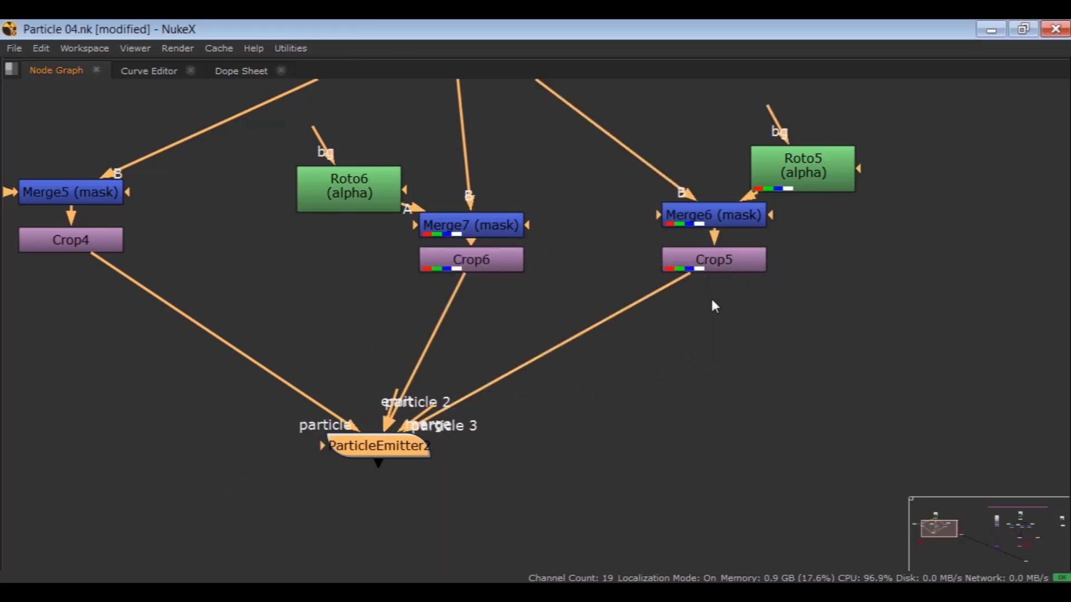
pyautogui.moveTo(311, 454); pyautogui.dragTo(155, 453)
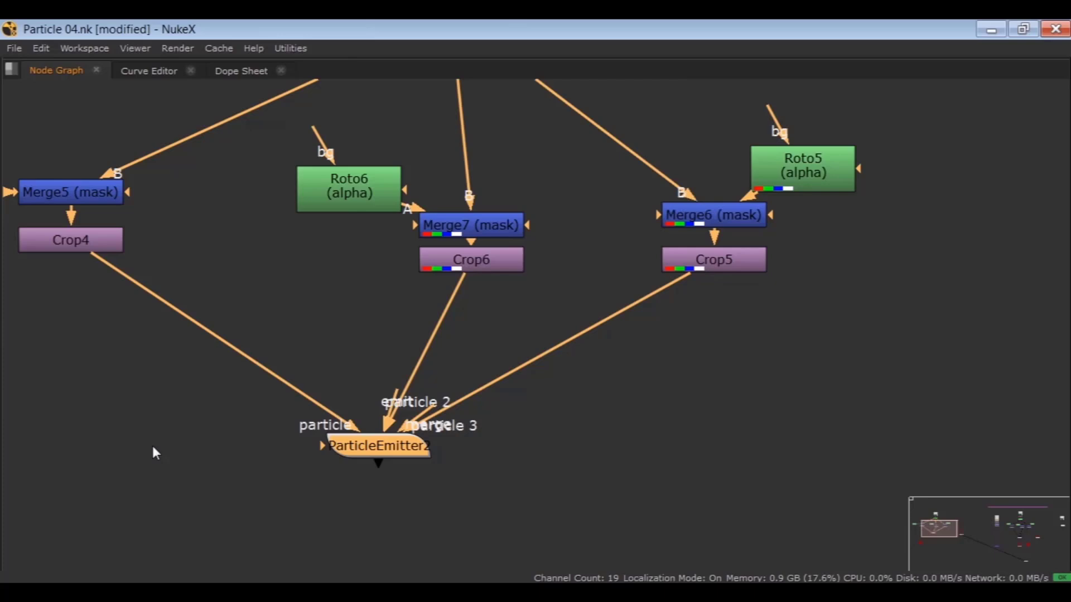
pyautogui.scroll(-5, 249, 339)
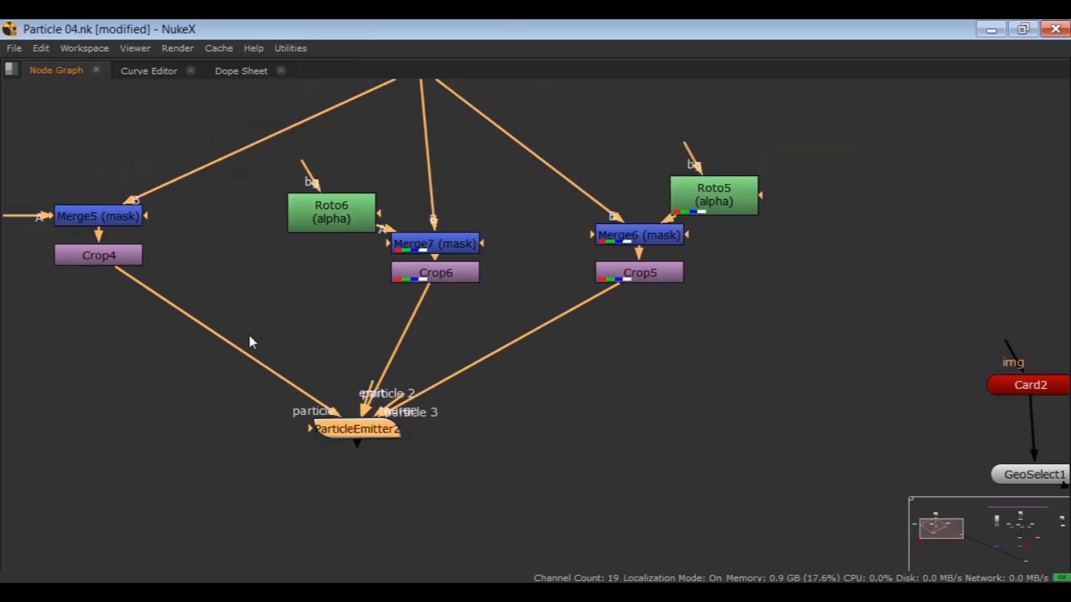
pyautogui.moveTo(687, 191); pyautogui.dragTo(74, 380)
pyautogui.click(55, 416)
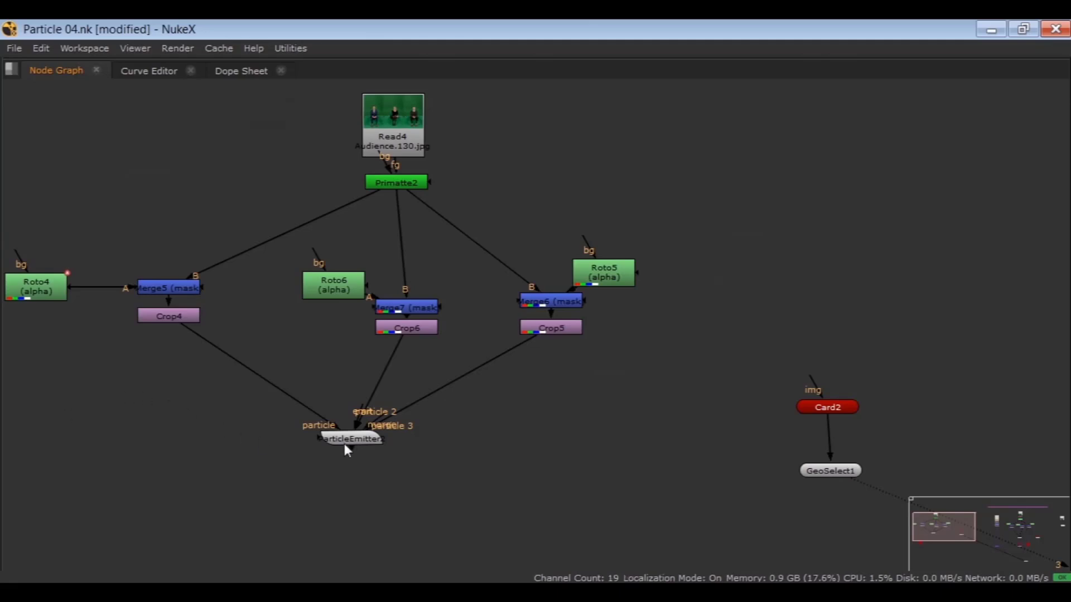
# Connect the particle emitter's emit input to GeoSelect1 and place the emitter lower, centred under Crop6.
pyautogui.scroll(3, 344, 443)
pyautogui.moveTo(357, 415); pyautogui.dragTo(995, 479)
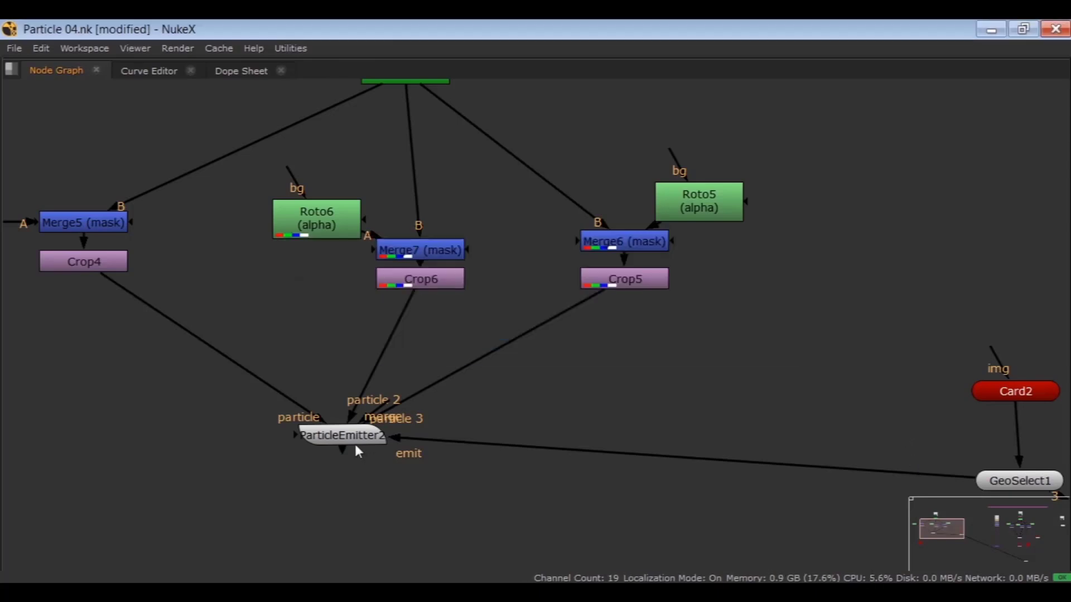
pyautogui.moveTo(354, 444); pyautogui.dragTo(408, 494)
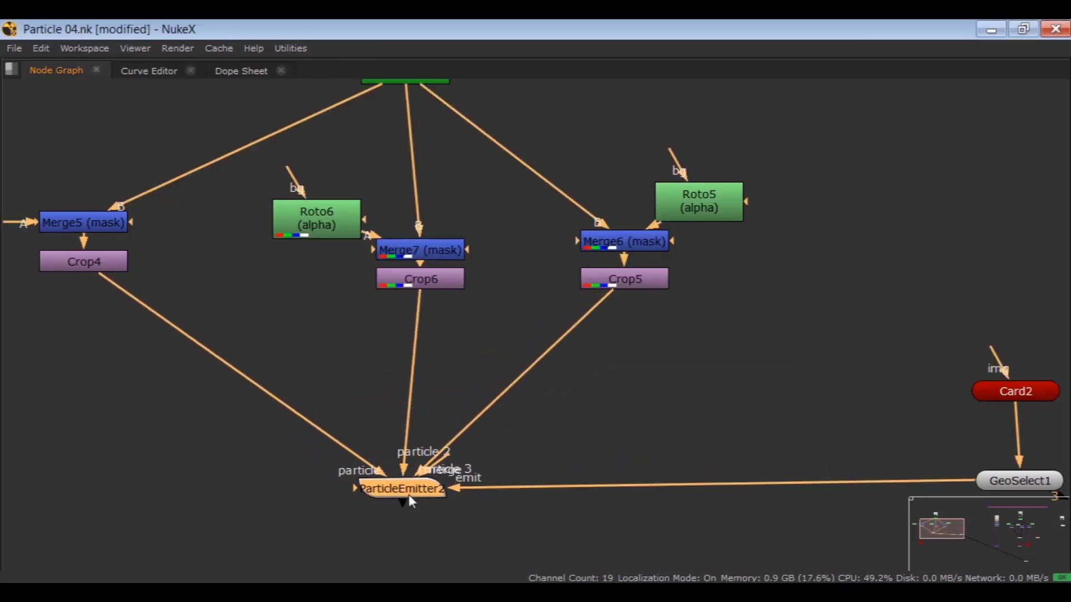
# Open the properties of the audience footage's Read4 node and check the start and end of its frame range.
pyautogui.press('space')
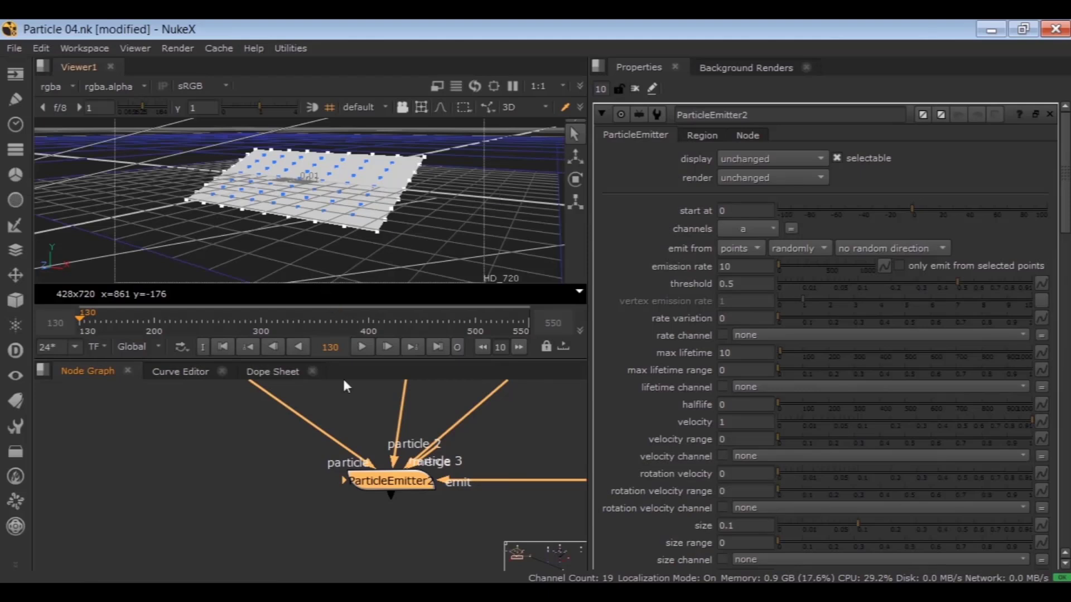
pyautogui.scroll(-3, 342, 436)
pyautogui.moveTo(343, 435); pyautogui.dragTo(345, 534, button='middle')
pyautogui.moveTo(344, 454); pyautogui.dragTo(332, 569, button='middle')
pyautogui.click(348, 400)
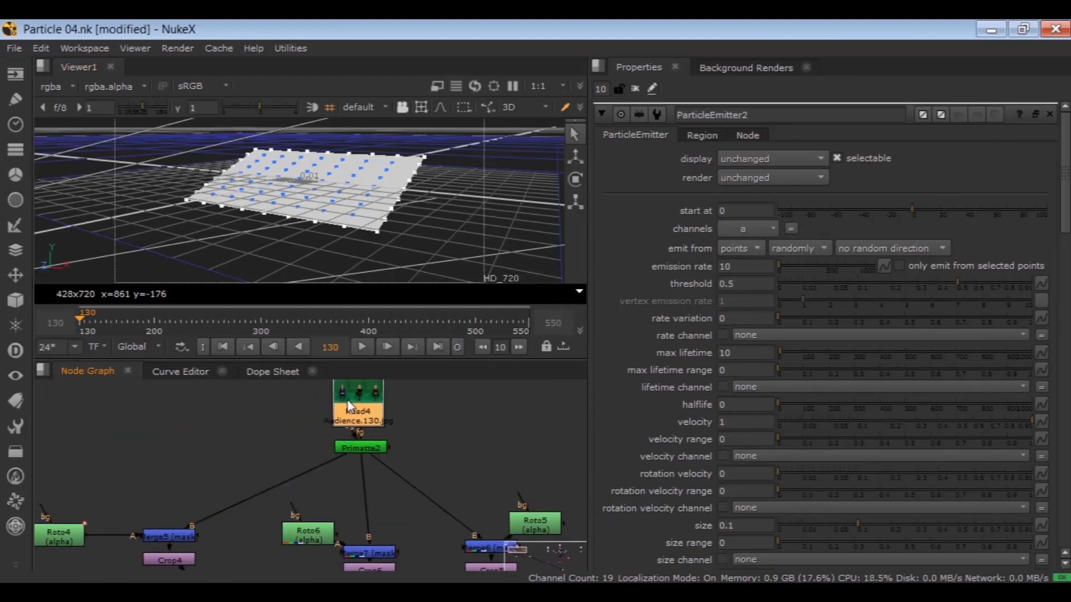
pyautogui.doubleClick(350, 407)
pyautogui.doubleClick(714, 252)
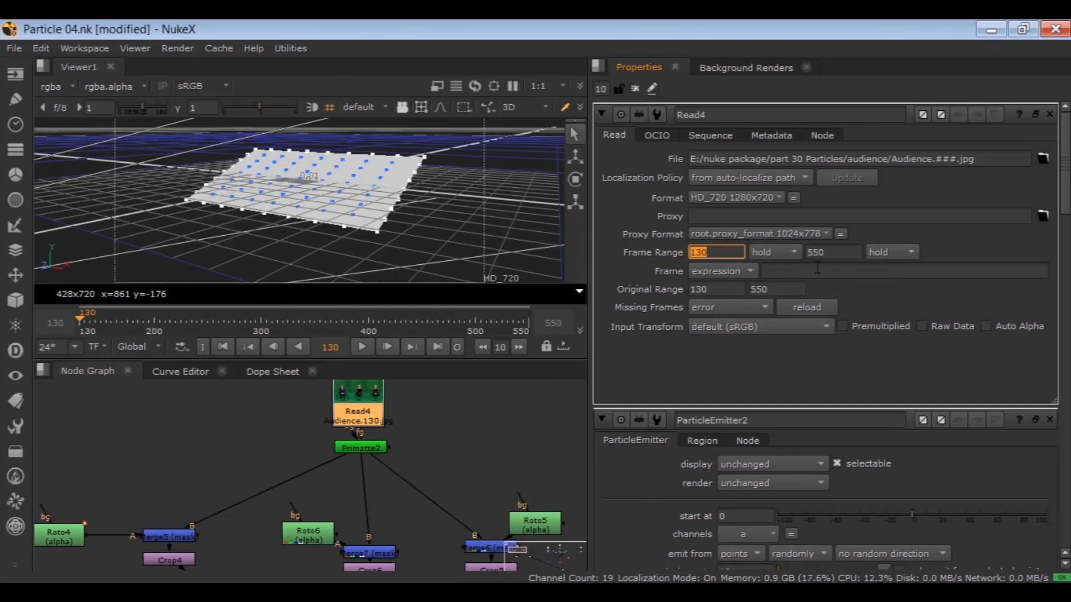
pyautogui.doubleClick(825, 253)
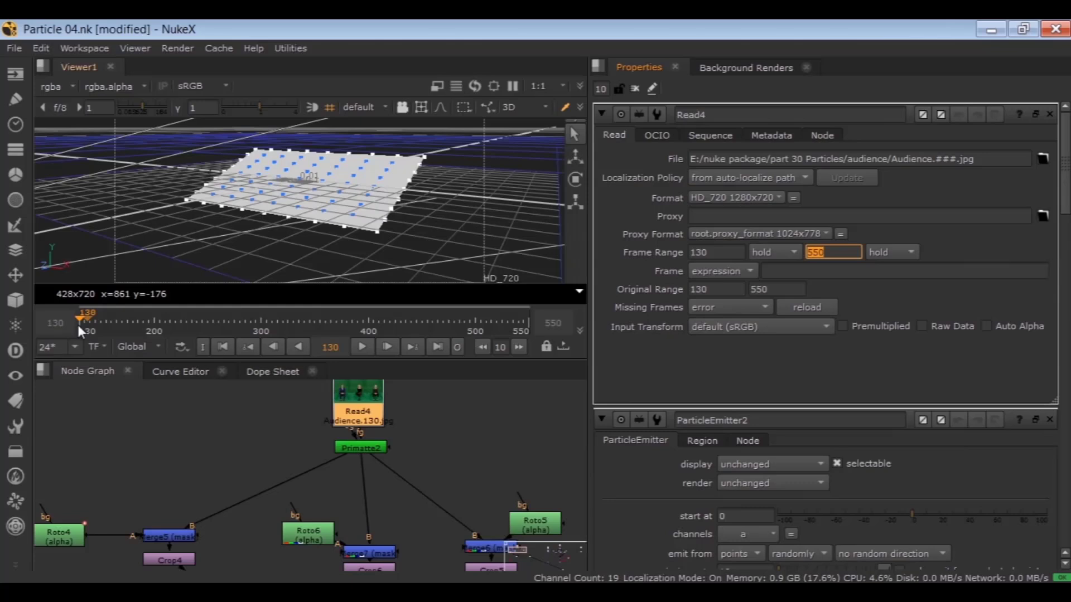
# Move the timeline to frame 129, one frame before the audience footage begins.
pyautogui.doubleClick(321, 347)
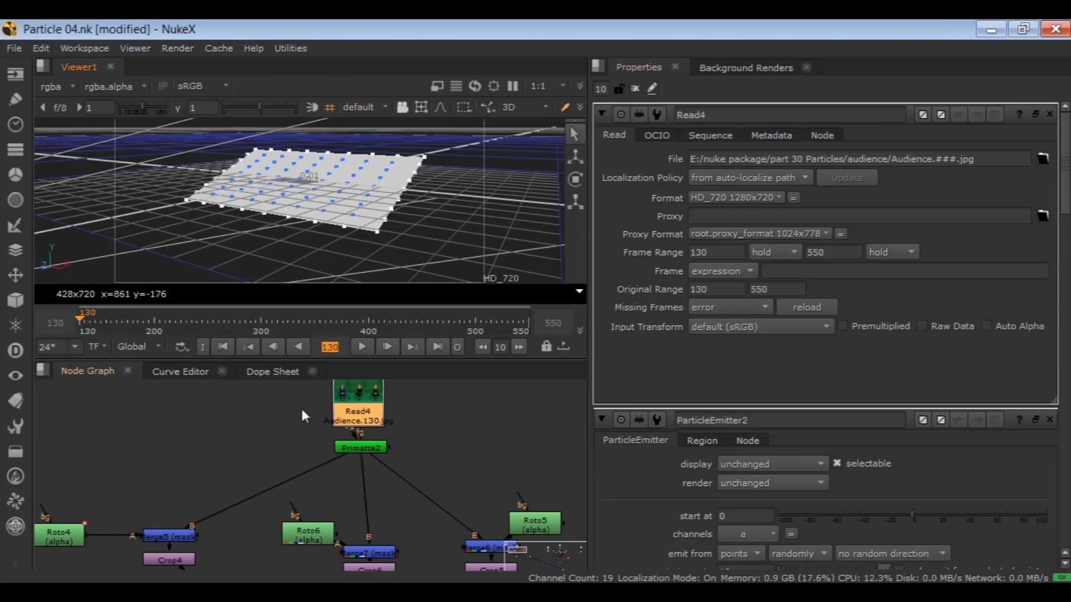
pyautogui.write('129')
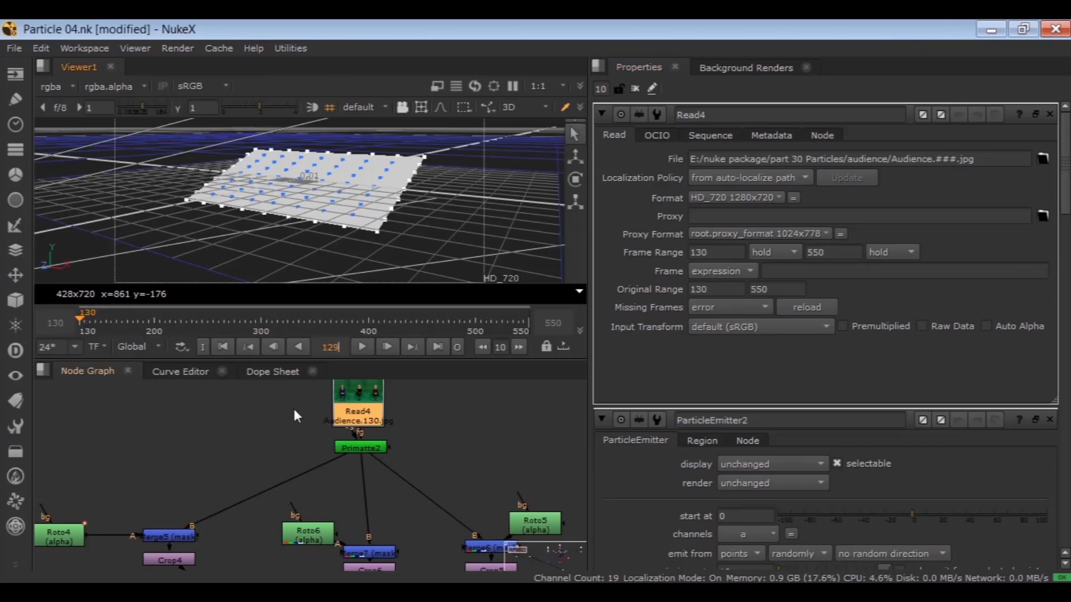
pyautogui.press('Return')
# Set the emission rate of the particle emitter below the crops to 49 and save the script.
pyautogui.scroll(-3, 261, 427)
pyautogui.moveTo(276, 443); pyautogui.dragTo(274, 381, button='middle')
pyautogui.doubleClick(304, 518)
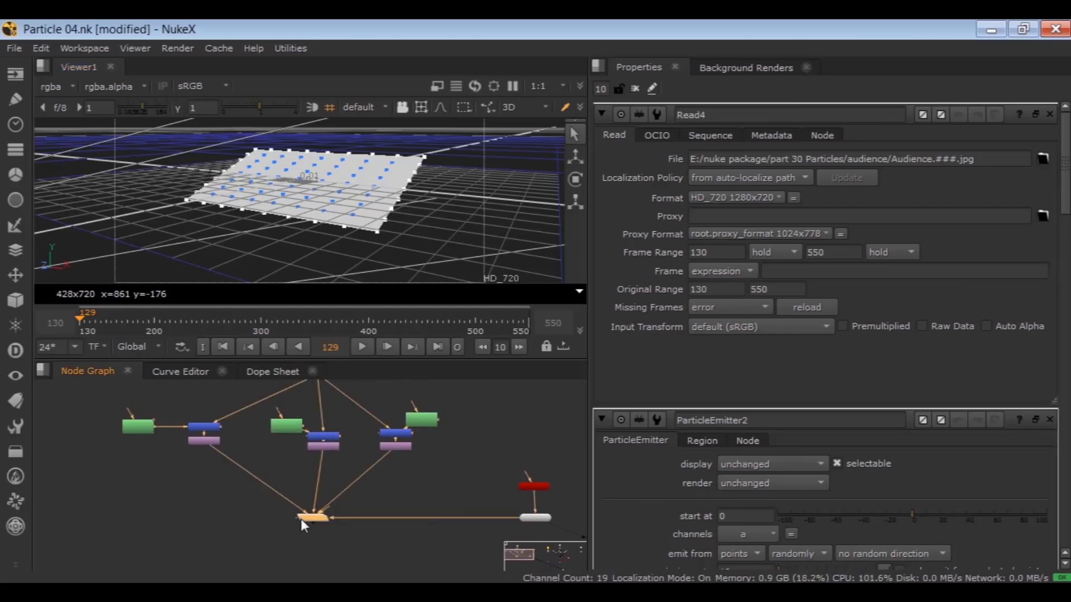
pyautogui.doubleClick(725, 266)
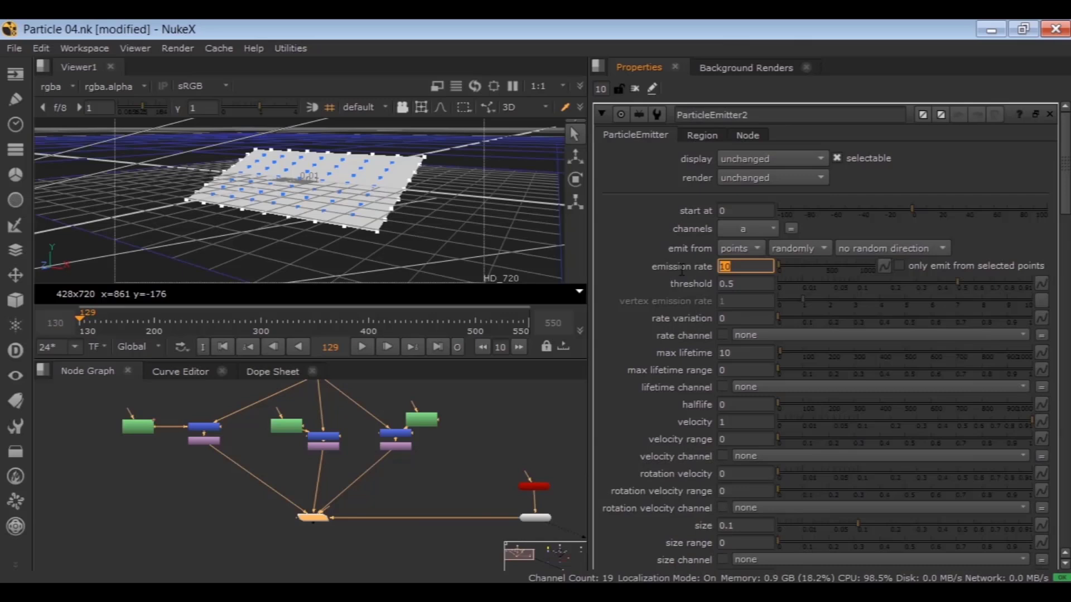
pyautogui.write('49')
pyautogui.press('Return')
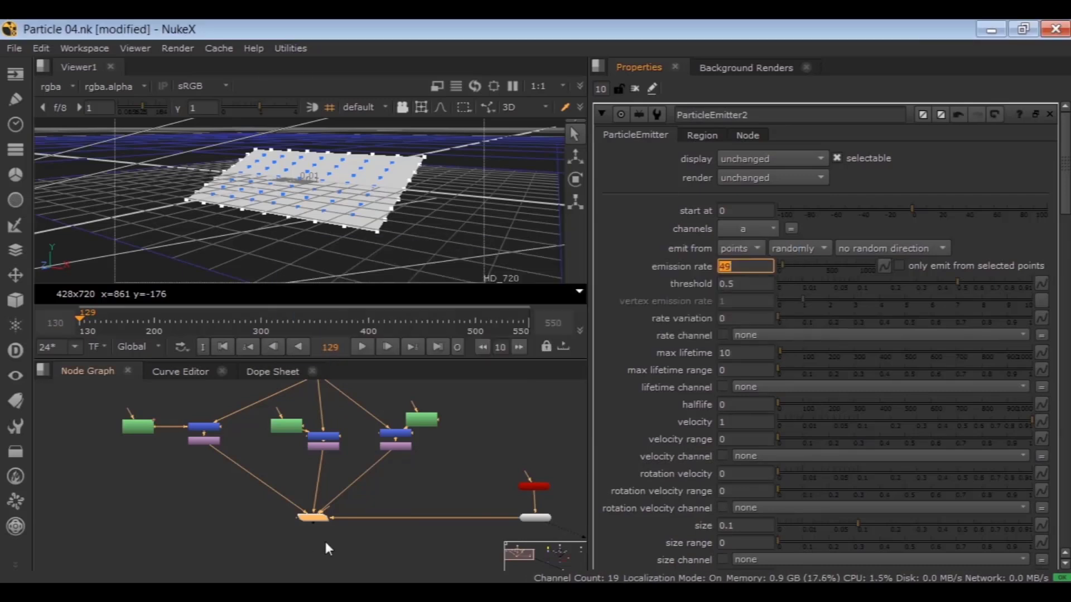
pyautogui.click(326, 543)
pyautogui.hotkey('ctrl', 's')
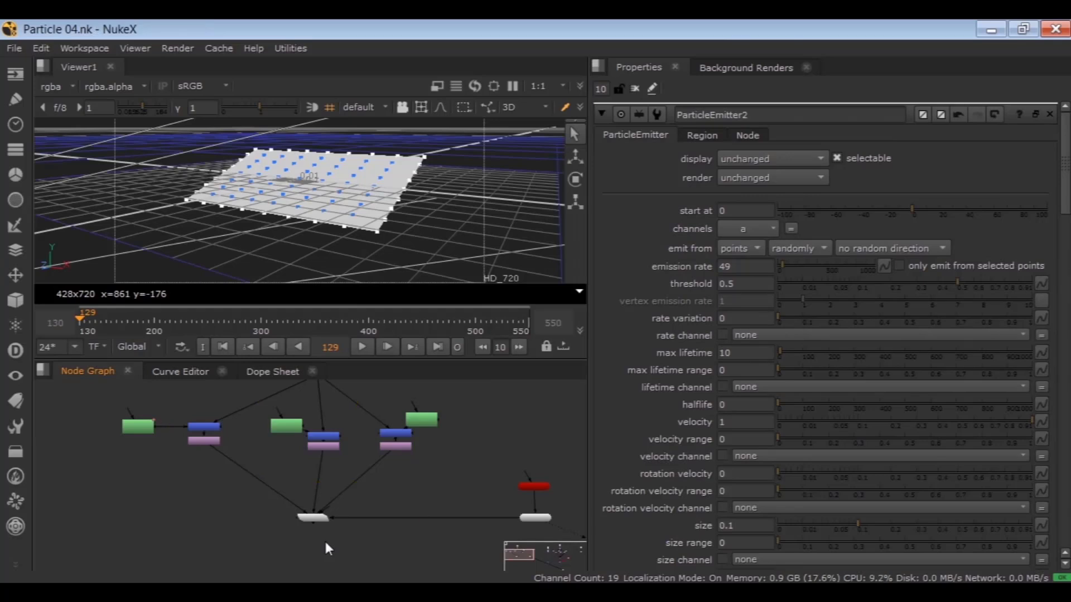
# Show the particle emitter's output in the viewer and examine how the seated audience particles are distributed relative to the card's points.
pyautogui.moveTo(349, 536); pyautogui.dragTo(247, 477)
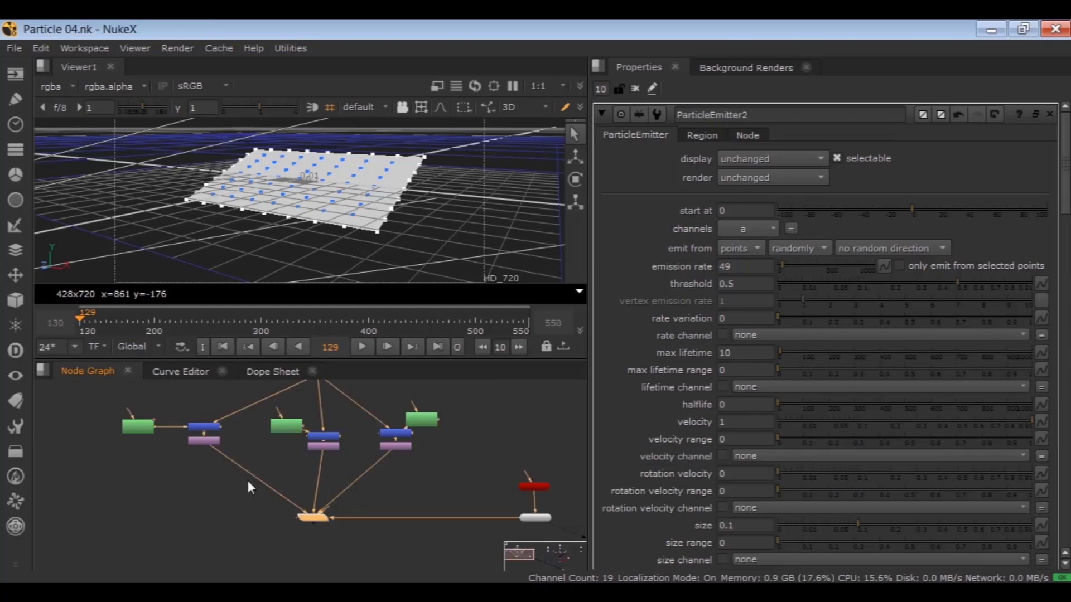
pyautogui.press('1')
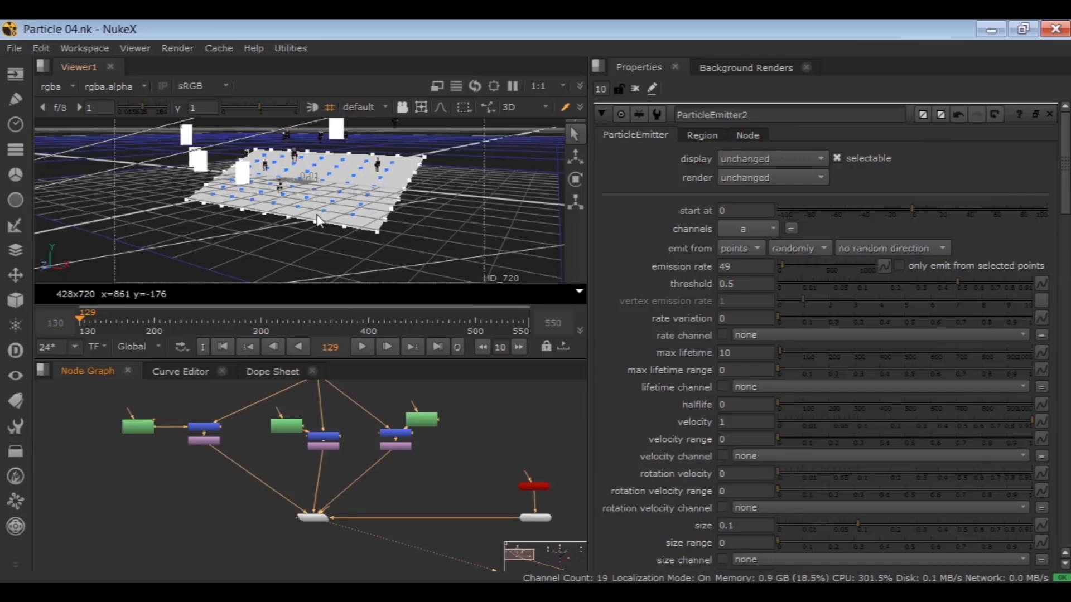
pyautogui.press('space')
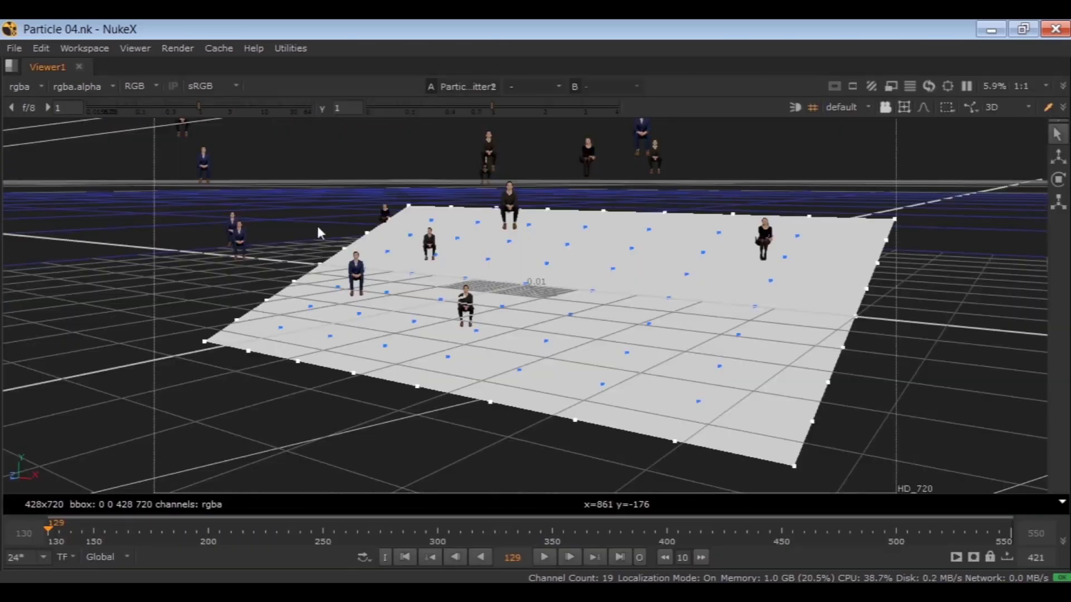
pyautogui.keyDown('ctrl'); pyautogui.moveTo(361, 318); pyautogui.dragTo(501, 371); pyautogui.keyUp('ctrl')
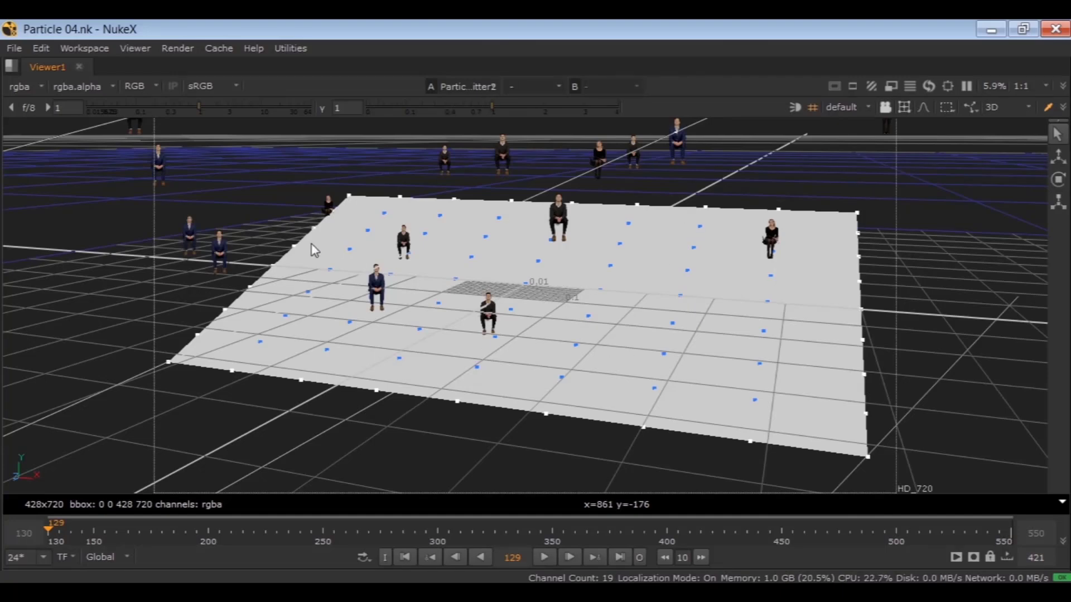
pyautogui.scroll(-2, 420, 344)
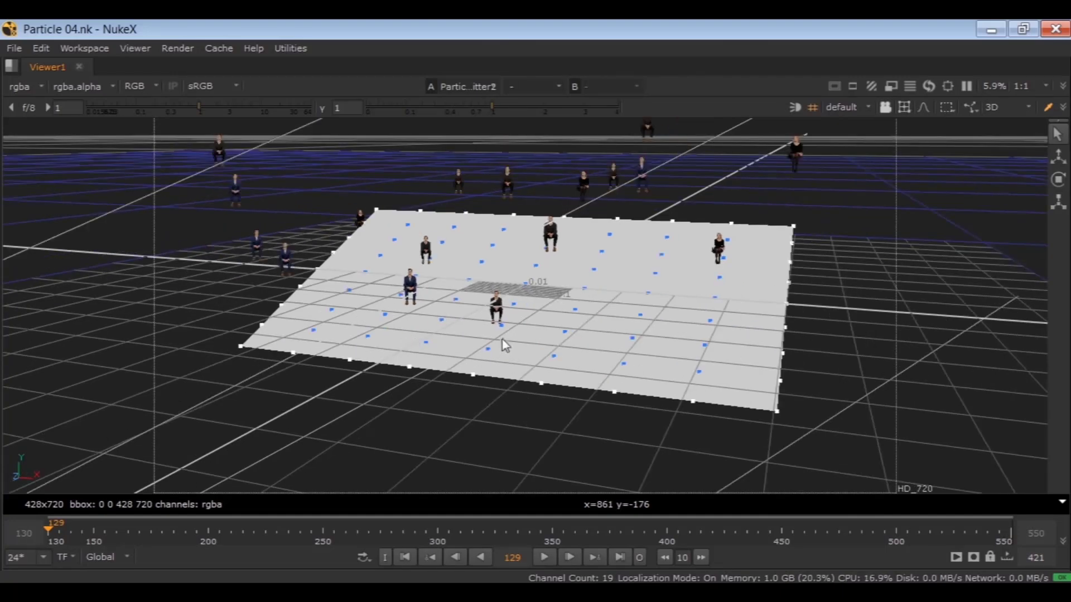
pyautogui.keyDown('ctrl'); pyautogui.moveTo(502, 344); pyautogui.dragTo(466, 333); pyautogui.keyUp('ctrl')
pyautogui.press('space')
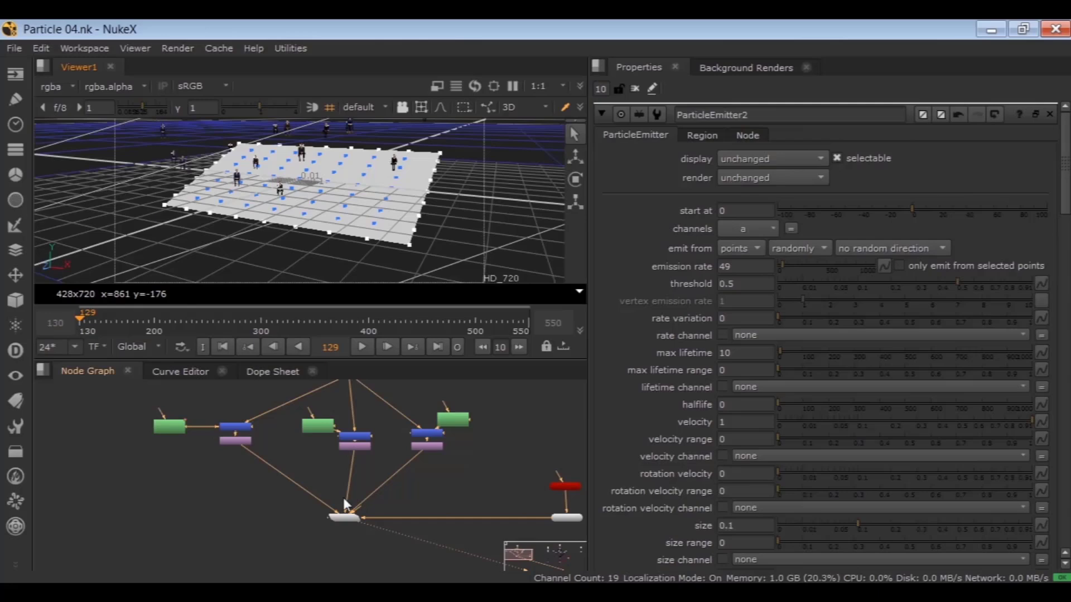
pyautogui.scroll(3, 419, 509)
pyautogui.scroll(2, 420, 509)
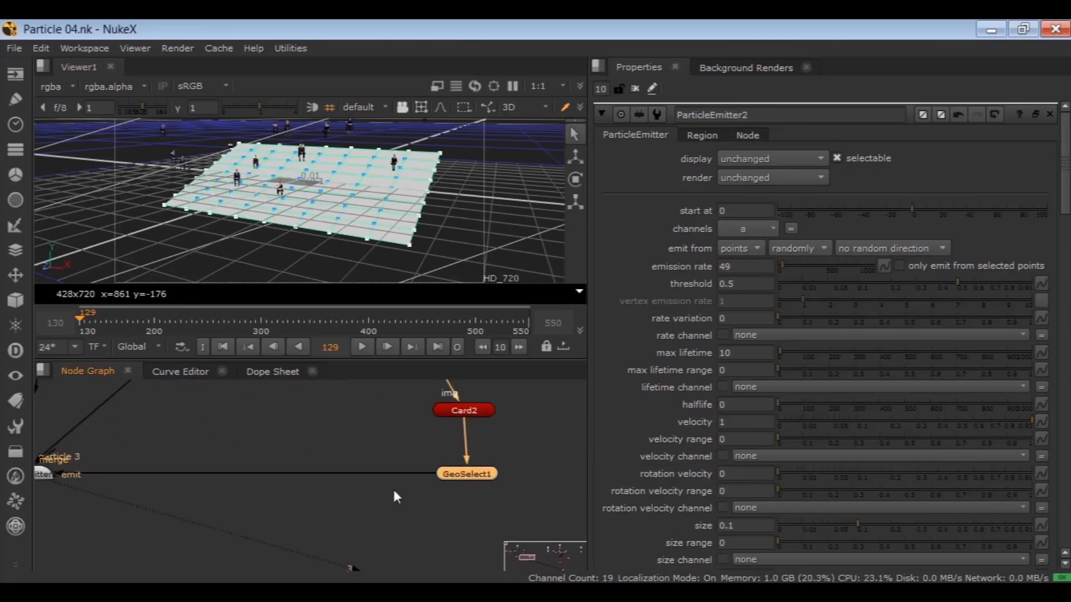